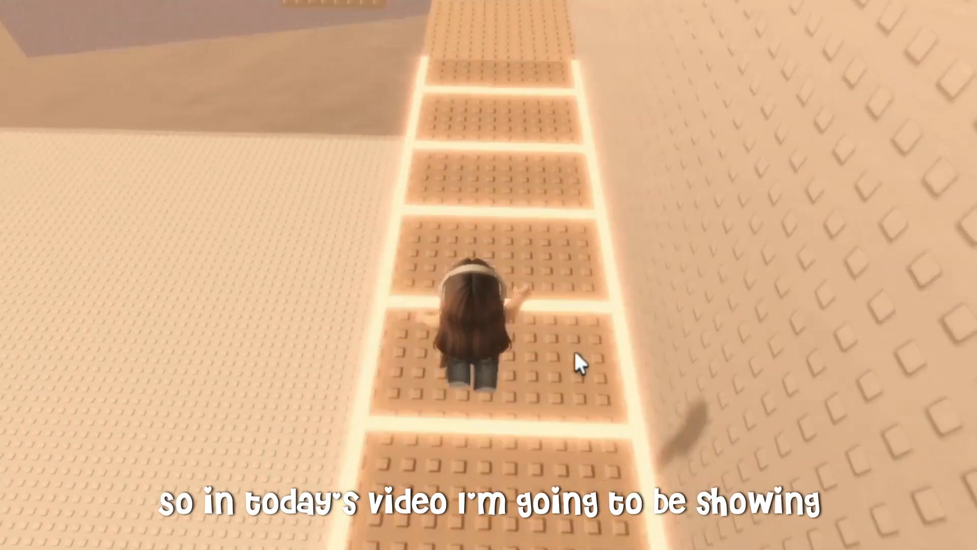
{"action": "key", "text": "w"}
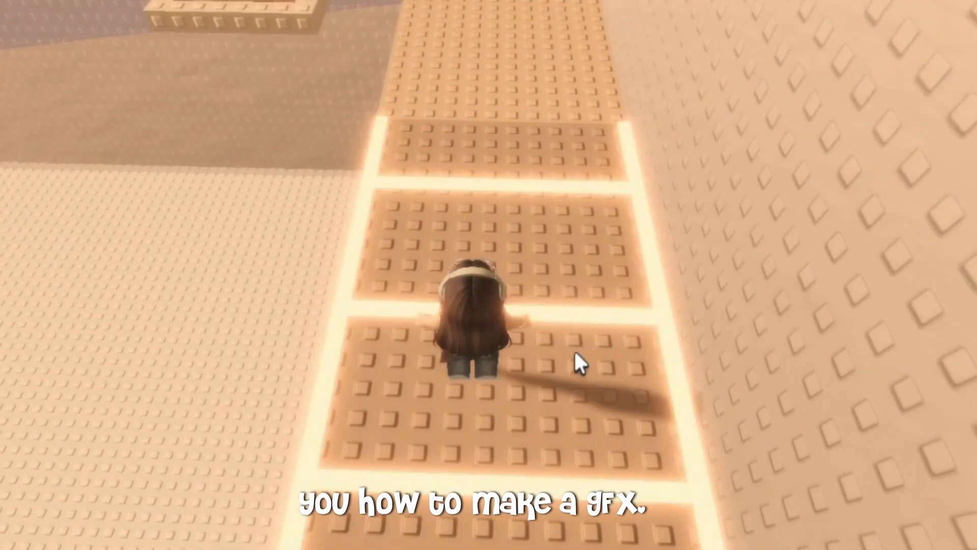
{"action": "key", "text": "space"}
{"action": "key", "text": "w"}
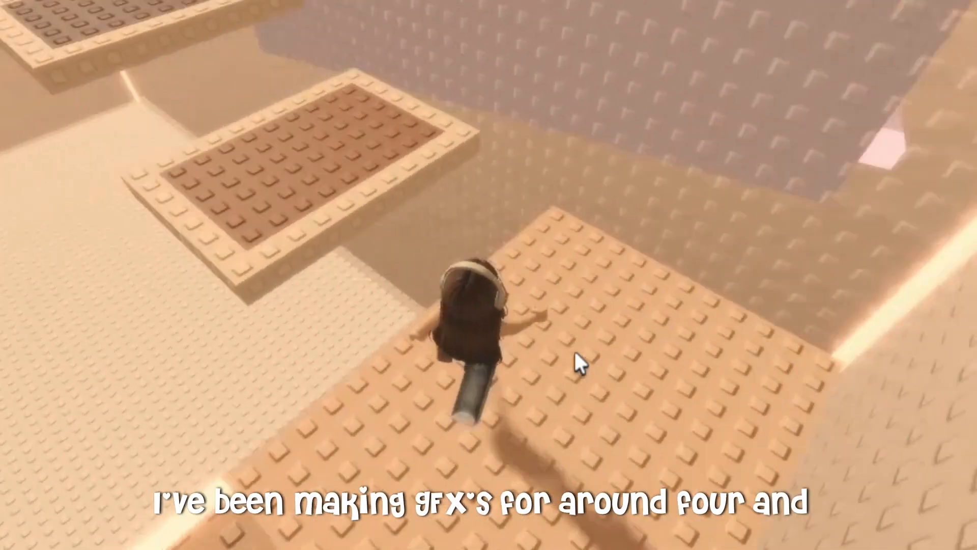
{"action": "key", "text": "space"}
{"action": "key", "text": "space"}
{"action": "key", "text": "w"}
{"action": "key", "text": "space"}
{"action": "key", "text": "space"}
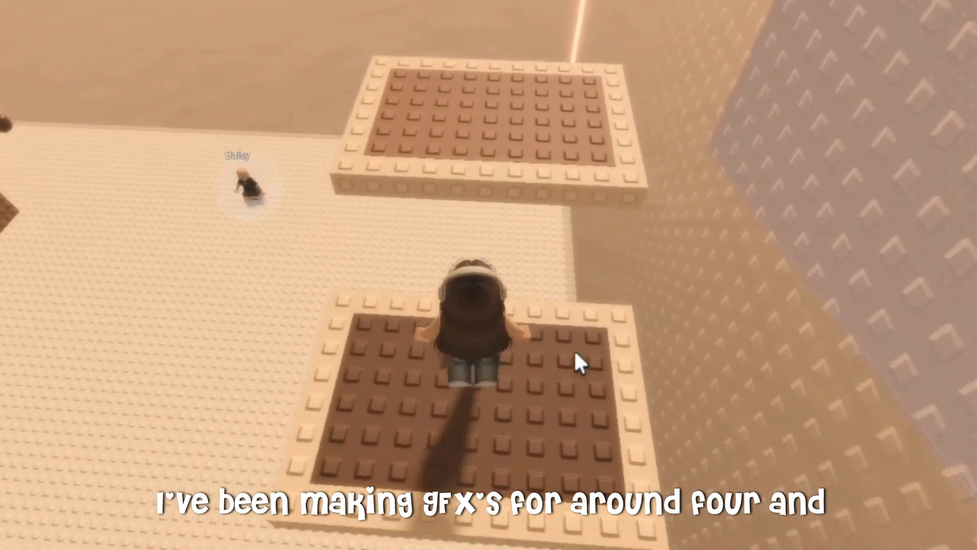
{"action": "key", "text": "w"}
{"action": "key", "text": "space"}
{"action": "key", "text": "space"}
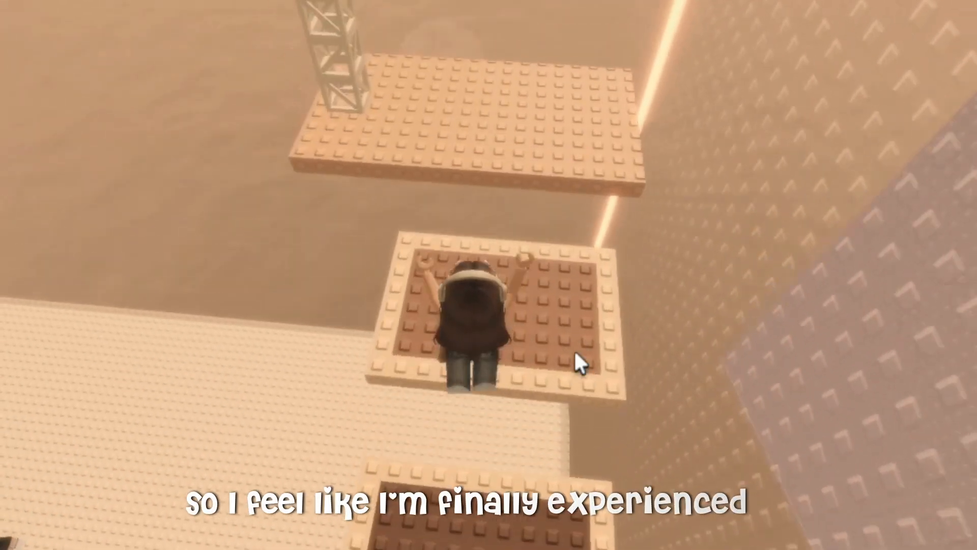
{"action": "key", "text": "w"}
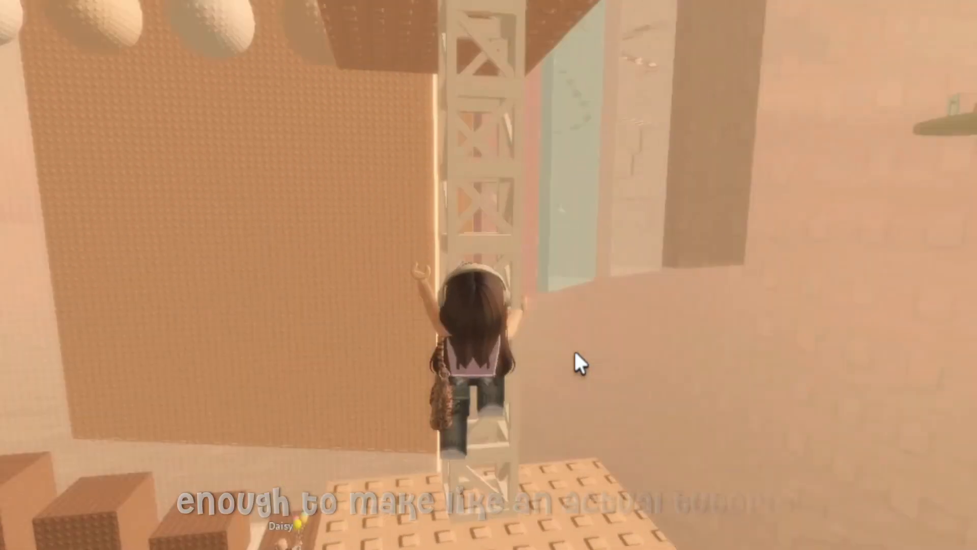
{"action": "key", "text": "w"}
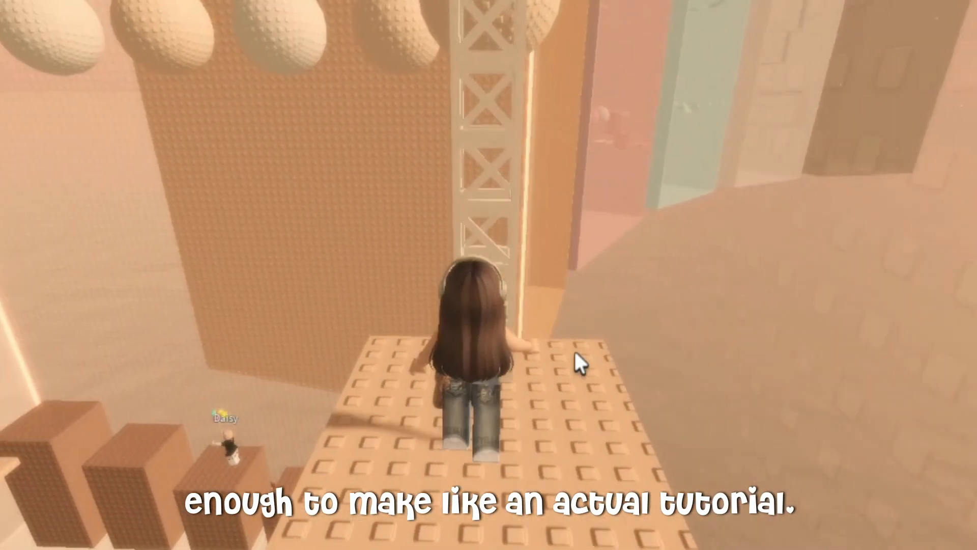
{"action": "key", "text": "w"}
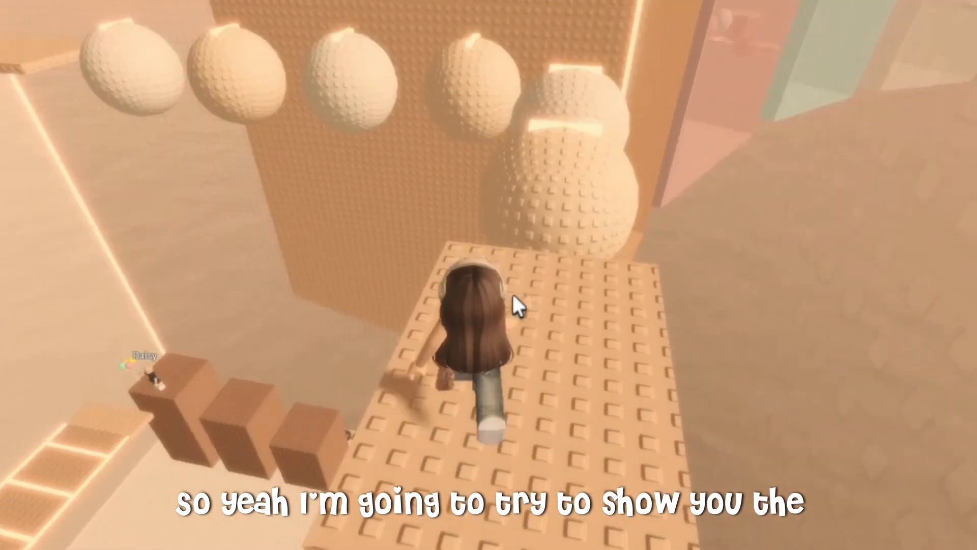
{"action": "key", "text": "space"}
{"action": "key", "text": "w"}
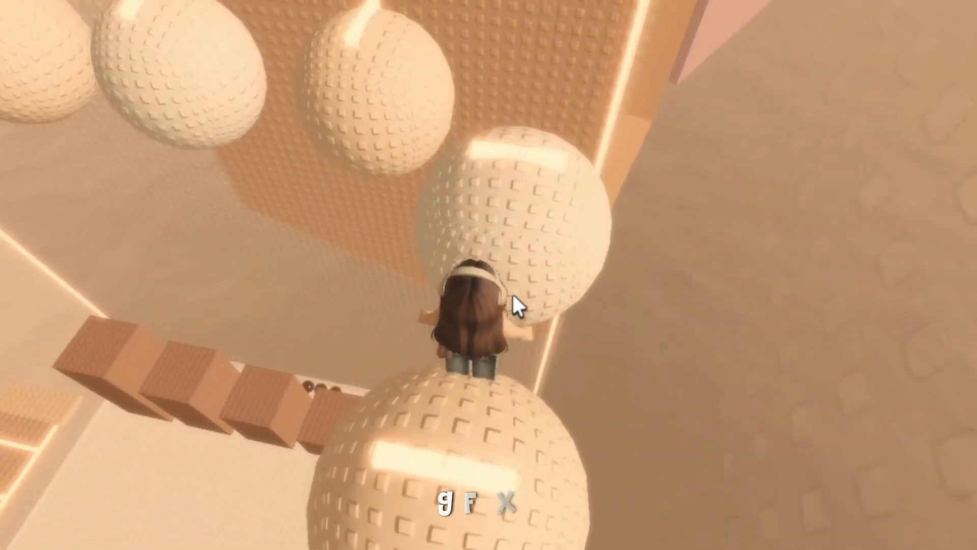
{"action": "key", "text": "space"}
{"action": "key", "text": "w"}
{"action": "key", "text": "space"}
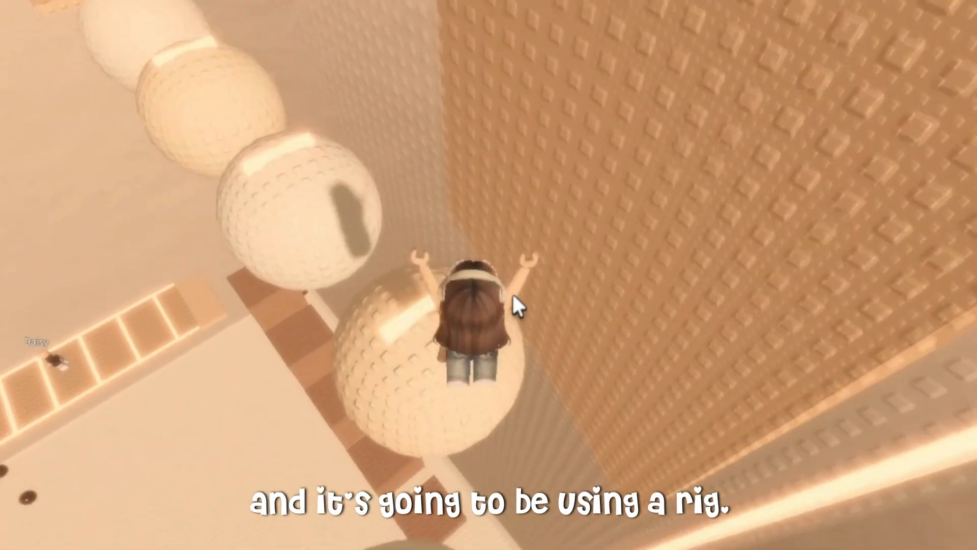
{"action": "key", "text": "space"}
{"action": "key", "text": "w"}
{"action": "key", "text": "space"}
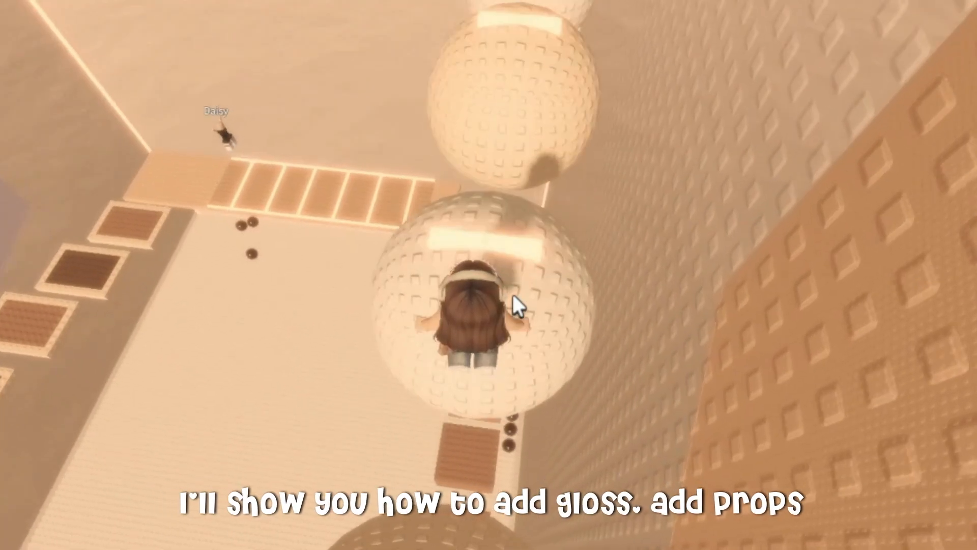
{"action": "key", "text": "w"}
{"action": "key", "text": "space"}
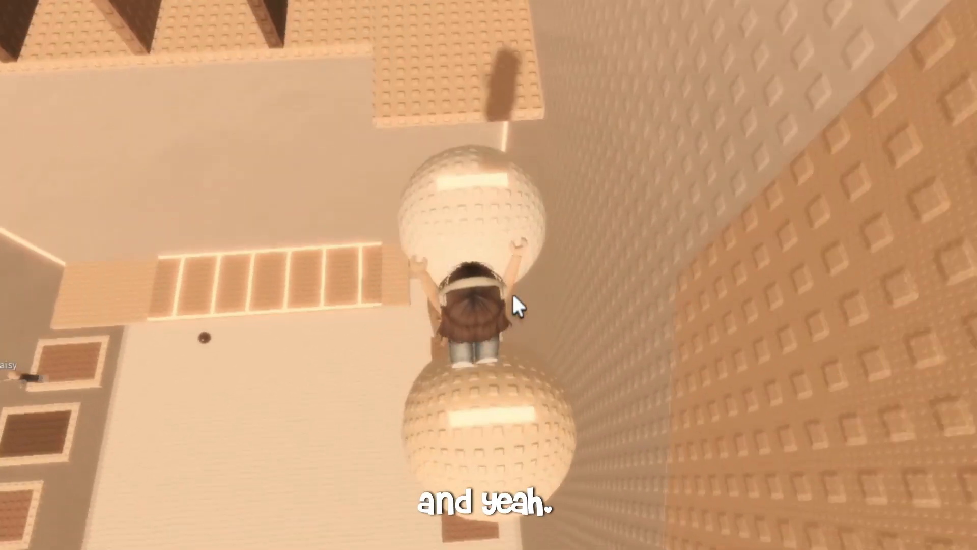
{"action": "key", "text": "space"}
{"action": "key", "text": "w"}
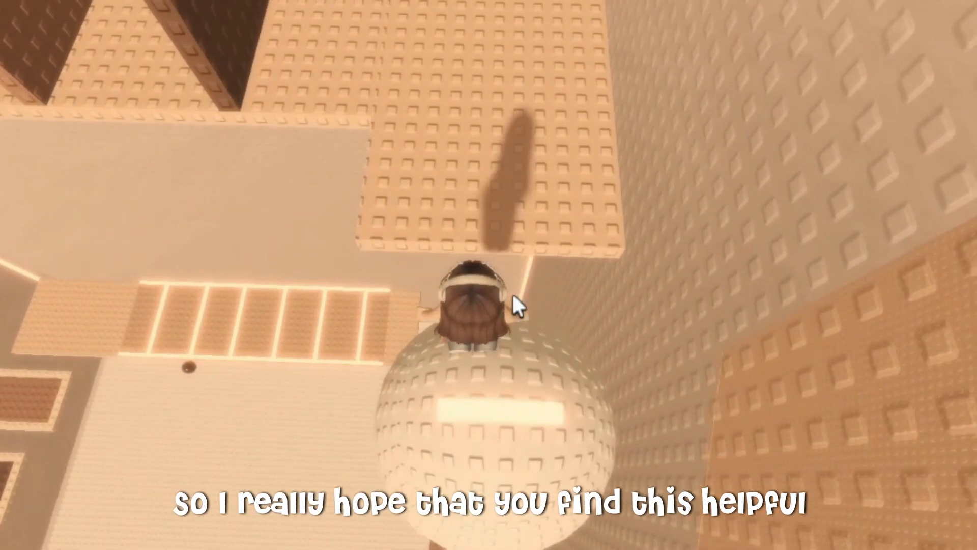
{"action": "key", "text": "space"}
{"action": "key", "text": "space"}
{"action": "key", "text": "w"}
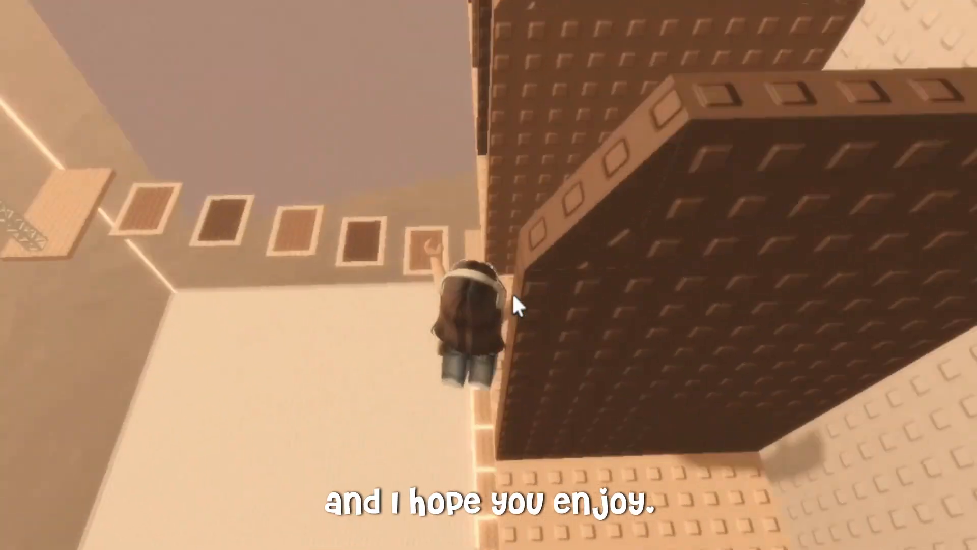
{"action": "key", "text": "space"}
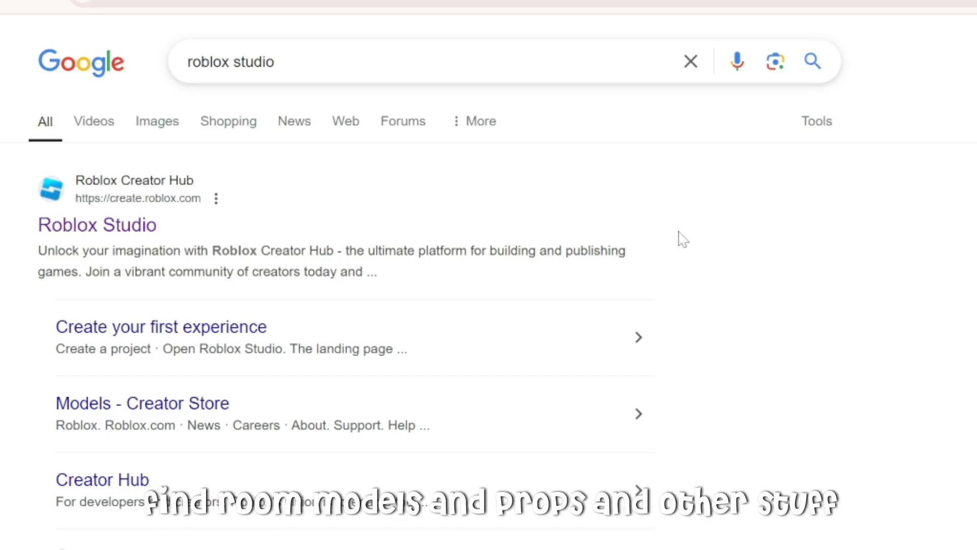
Open the Roblox Studio result on Creator Hub and look over the page offering the Studio download.
{"action": "left_click", "coordinate": [83, 225]}
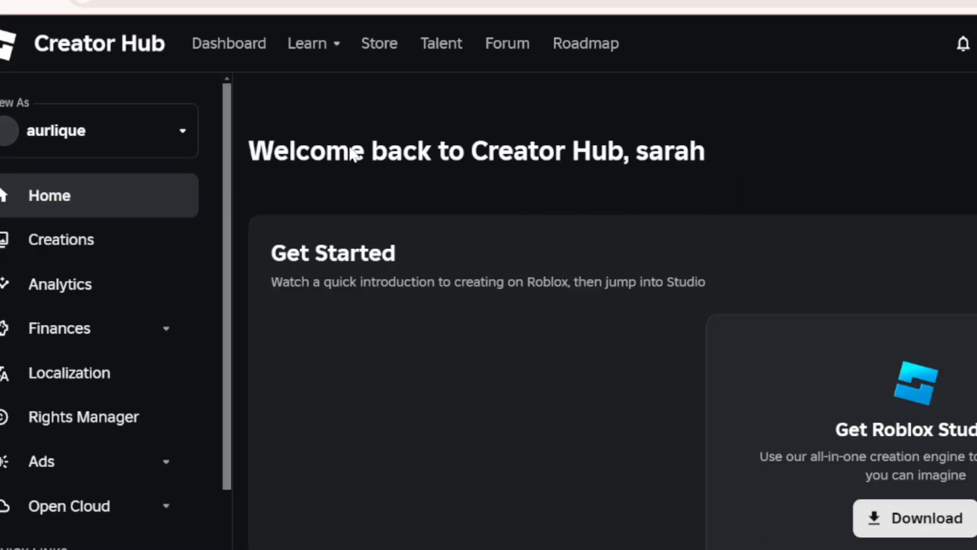
{"action": "scroll", "coordinate": [359, 155], "scroll_direction": "down", "scroll_amount": 4}
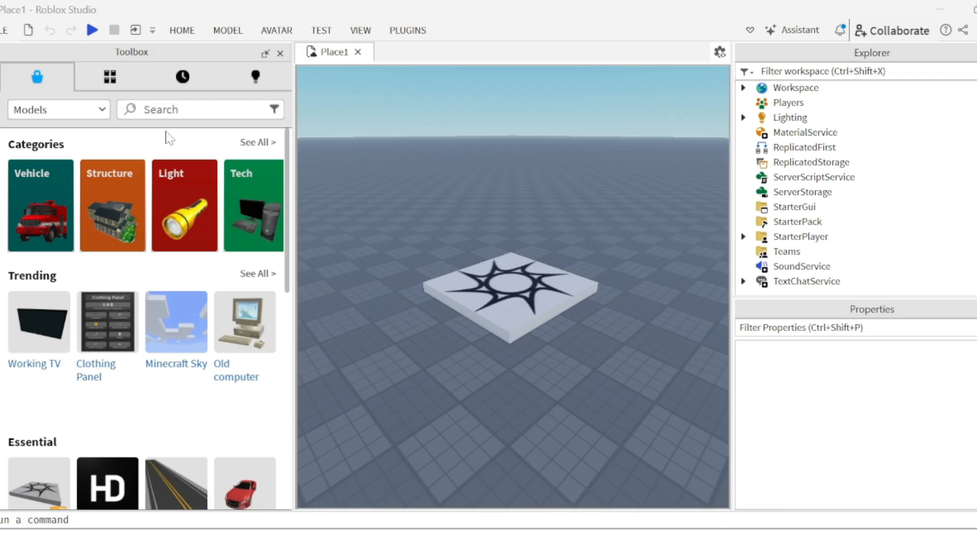
{"action": "left_click", "coordinate": [85, 113]}
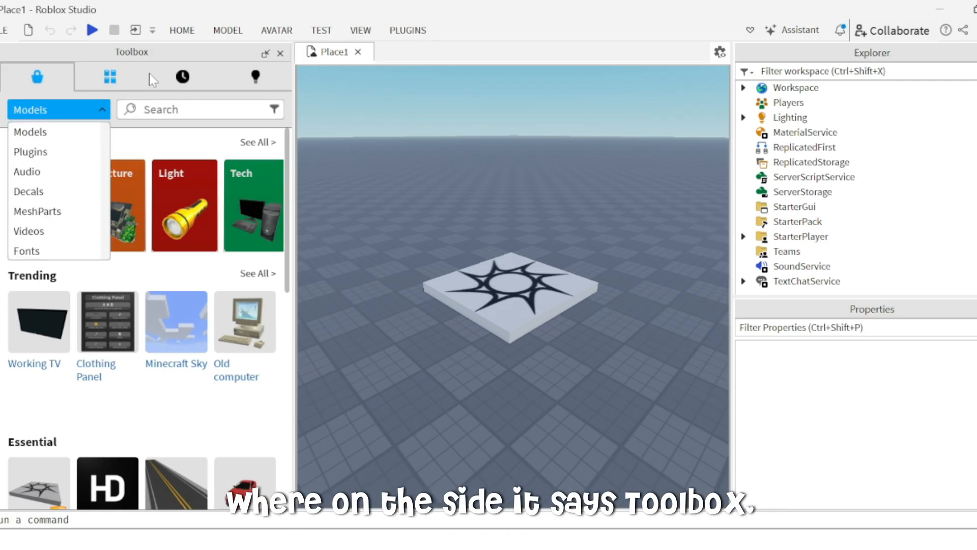
{"action": "left_click", "coordinate": [362, 32]}
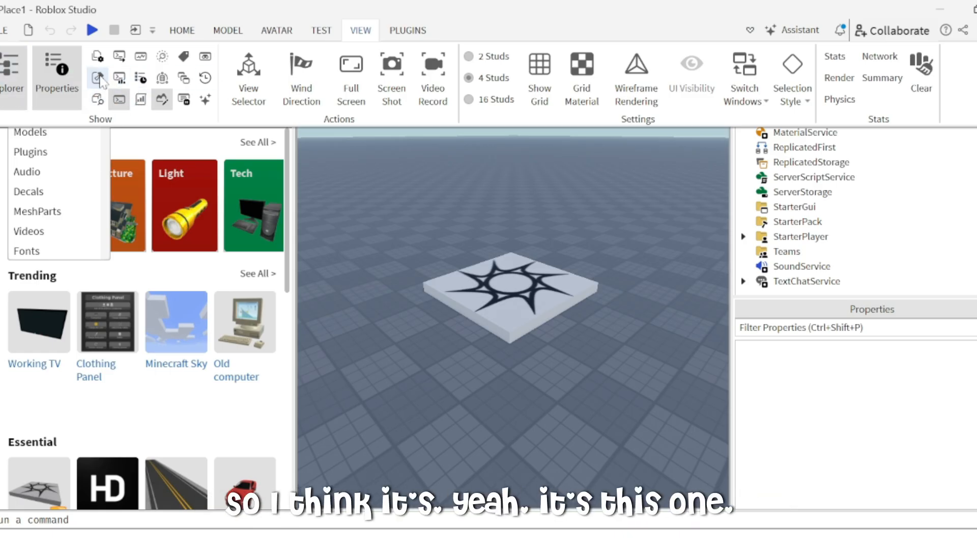
{"action": "left_click", "coordinate": [358, 32]}
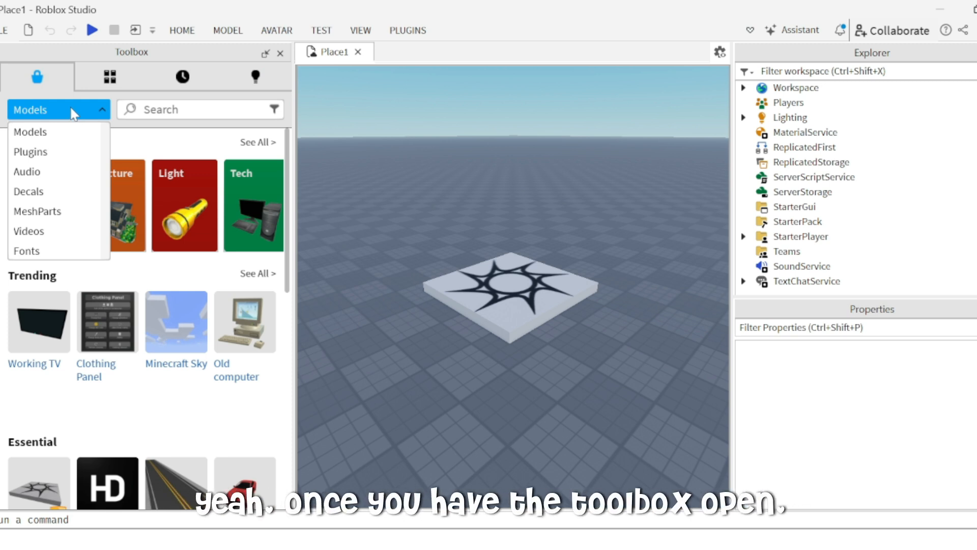
Search the Toolbox's Plugins category for "load character".
{"action": "left_click", "coordinate": [31, 152]}
{"action": "left_click", "coordinate": [193, 110]}
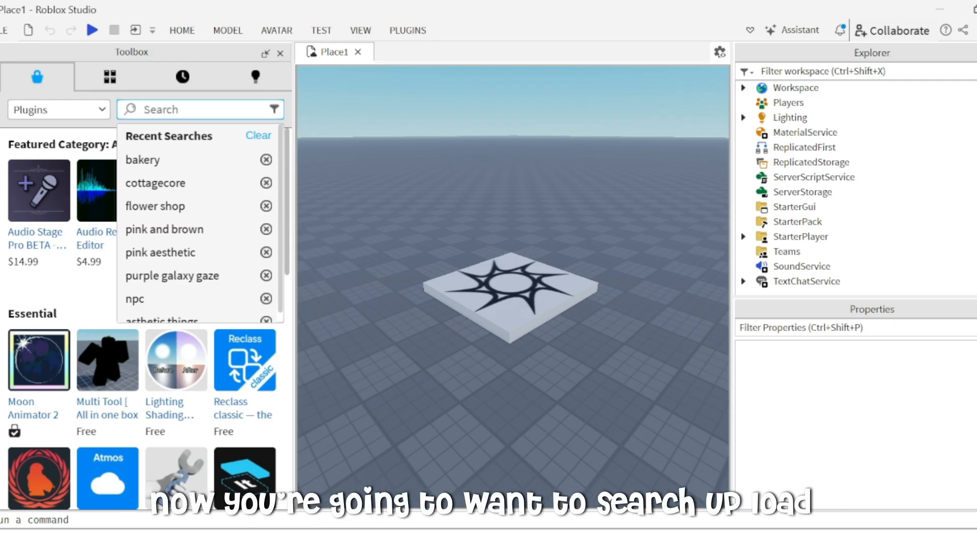
{"action": "type", "text": "load characterr"}
{"action": "key", "text": "Return"}
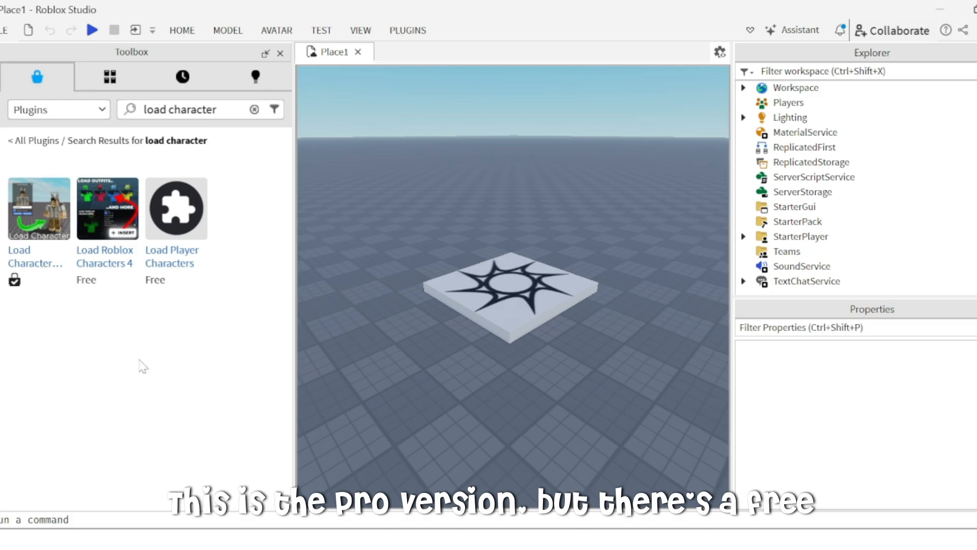
Clear the plugin search and set the Toolbox category back to Models.
{"action": "left_click", "coordinate": [255, 109]}
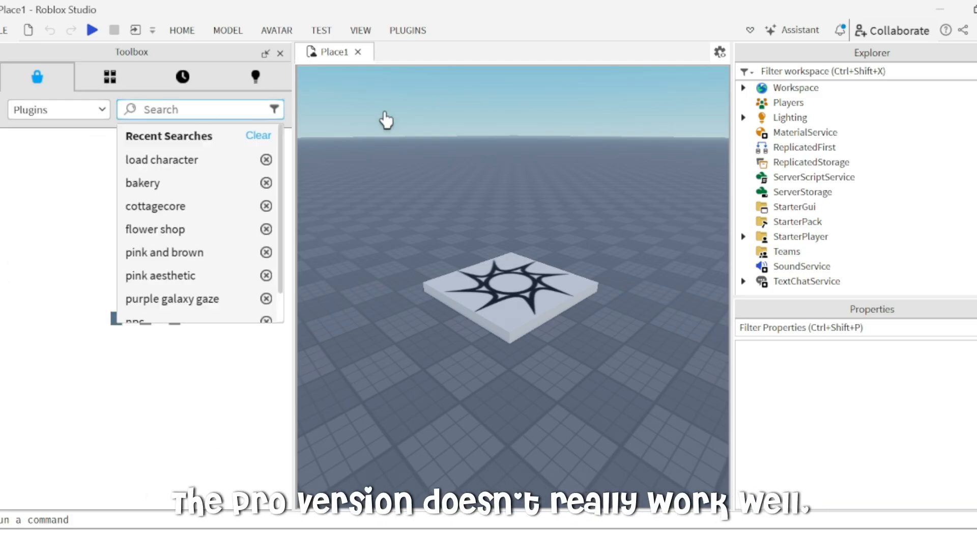
{"action": "left_click", "coordinate": [78, 113]}
{"action": "left_click", "coordinate": [56, 110]}
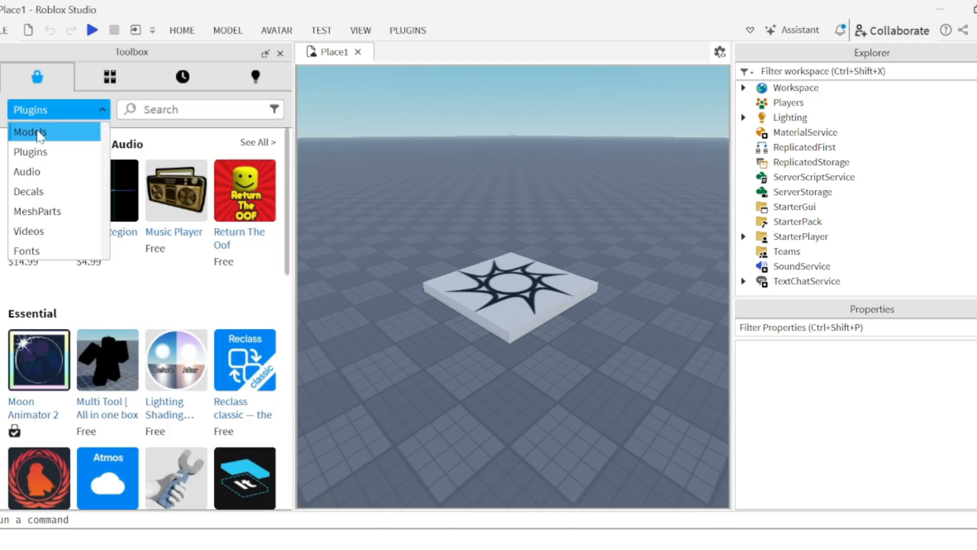
{"action": "left_click", "coordinate": [23, 128]}
Spawn the avatar of the creator's Roblox username as an R6 rig with the Load Character plugin, then close its dialog.
{"action": "left_click", "coordinate": [408, 30]}
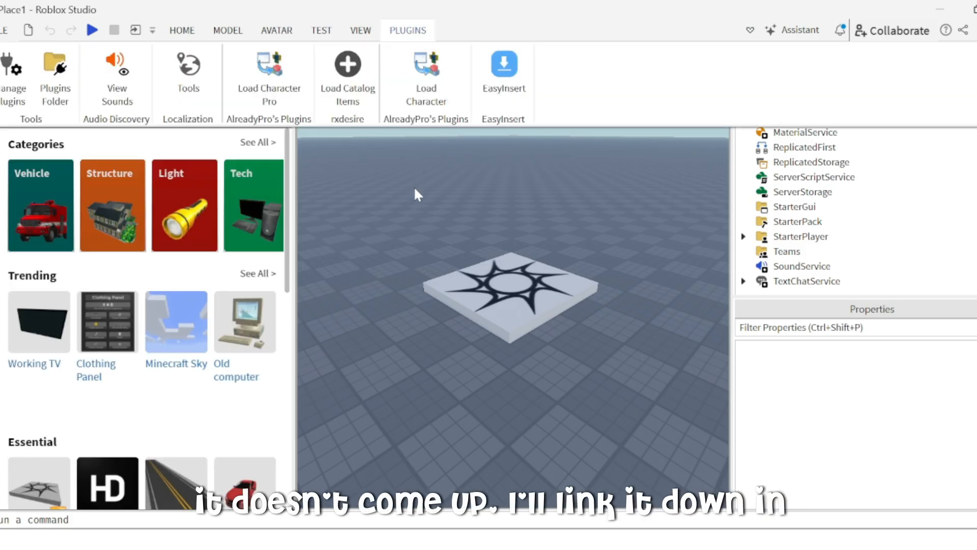
{"action": "left_click", "coordinate": [426, 88]}
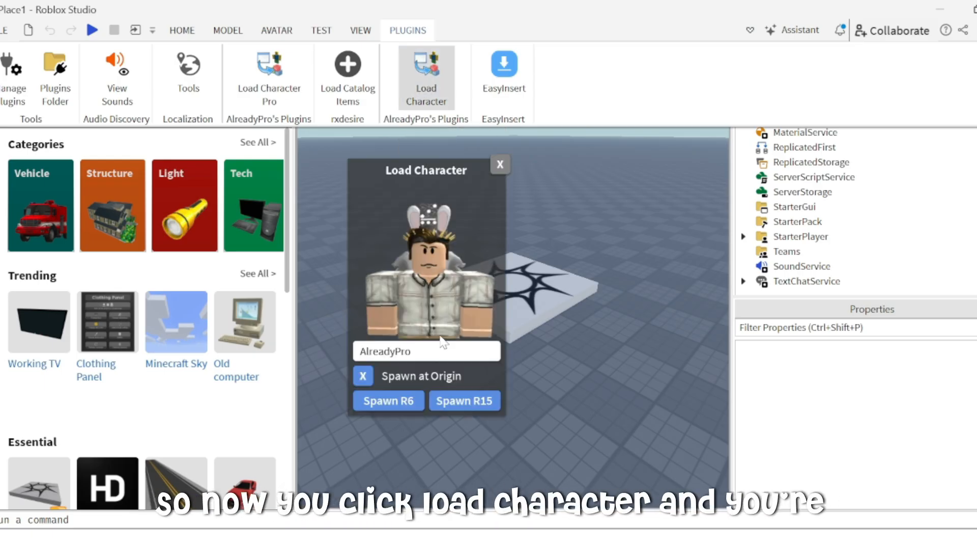
{"action": "left_click", "coordinate": [427, 351]}
{"action": "key", "text": "BackSpace"}
{"action": "key", "text": "BackSpace"}
{"action": "key", "text": "BackSpace"}
{"action": "key", "text": "BackSpace"}
{"action": "key", "text": "BackSpace"}
{"action": "key", "text": "BackSpace"}
{"action": "key", "text": "BackSpace"}
{"action": "key", "text": "BackSpace"}
{"action": "key", "text": "BackSpace"}
{"action": "key", "text": "BackSpace"}
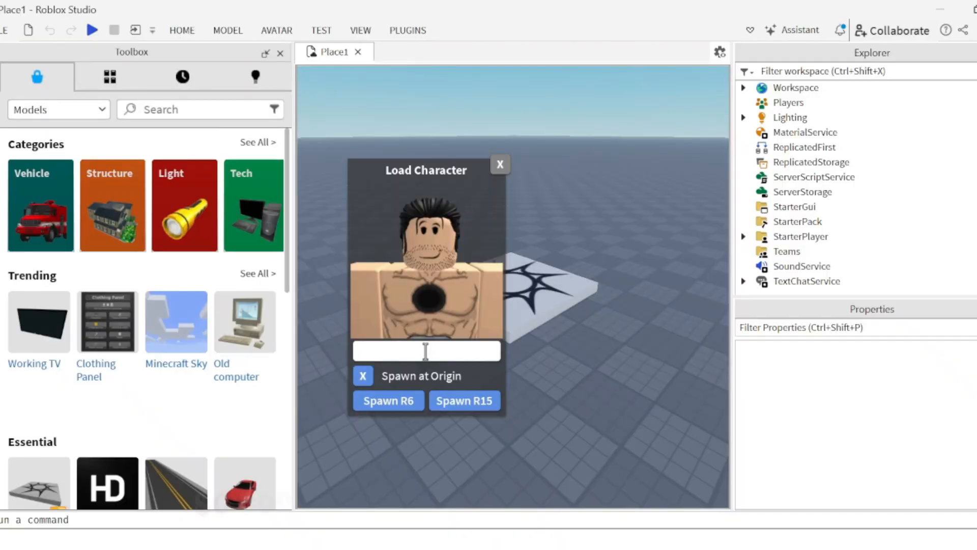
{"action": "type", "text": "aurlique"}
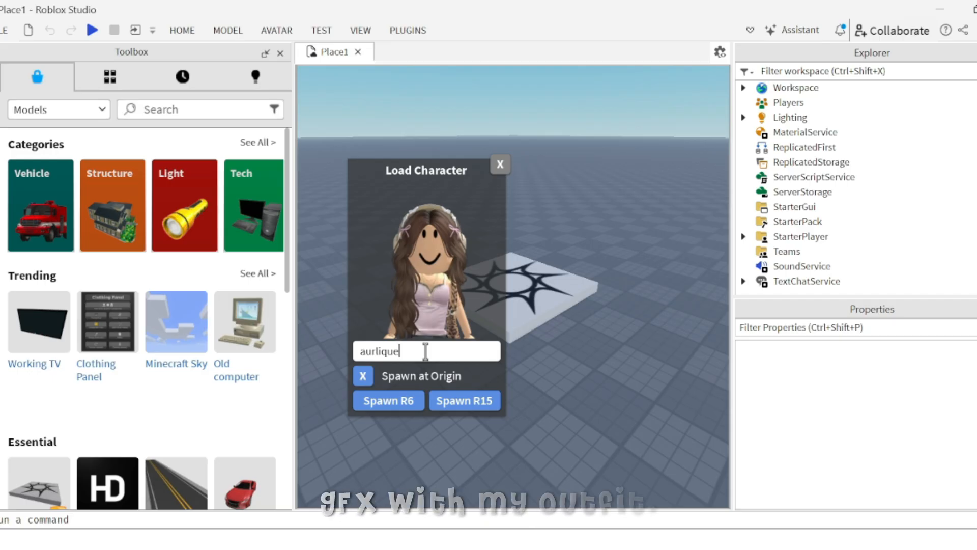
{"action": "left_click", "coordinate": [380, 403]}
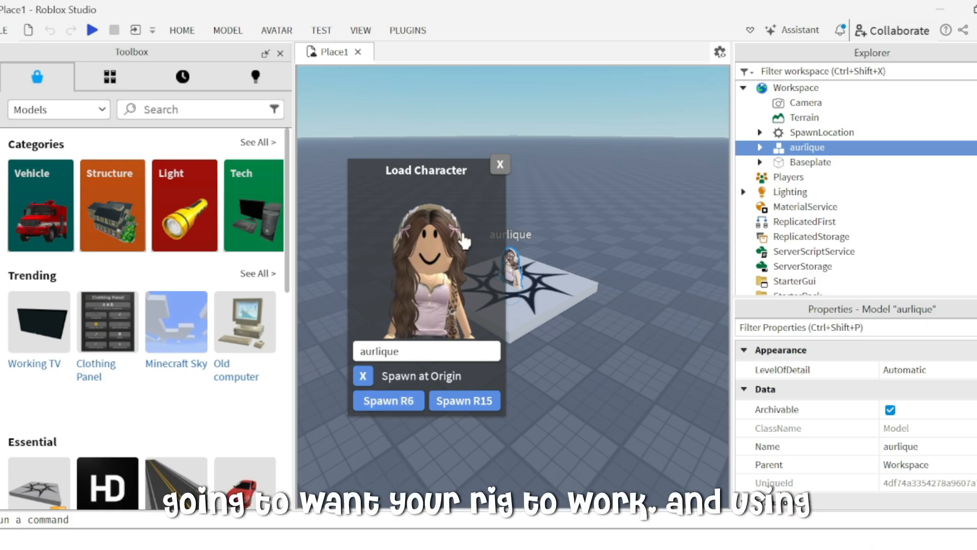
{"action": "left_click", "coordinate": [501, 164]}
Move the spawned character rig up 2 studs so that it stands on top of the spawn platform.
{"action": "key", "text": "f"}
{"action": "scroll", "coordinate": [561, 212], "scroll_direction": "up", "scroll_amount": 4}
{"action": "right_click_drag", "start_coordinate": [561, 211], "coordinate": [561, 212]}
{"action": "scroll", "coordinate": [562, 213], "scroll_direction": "up", "scroll_amount": 4}
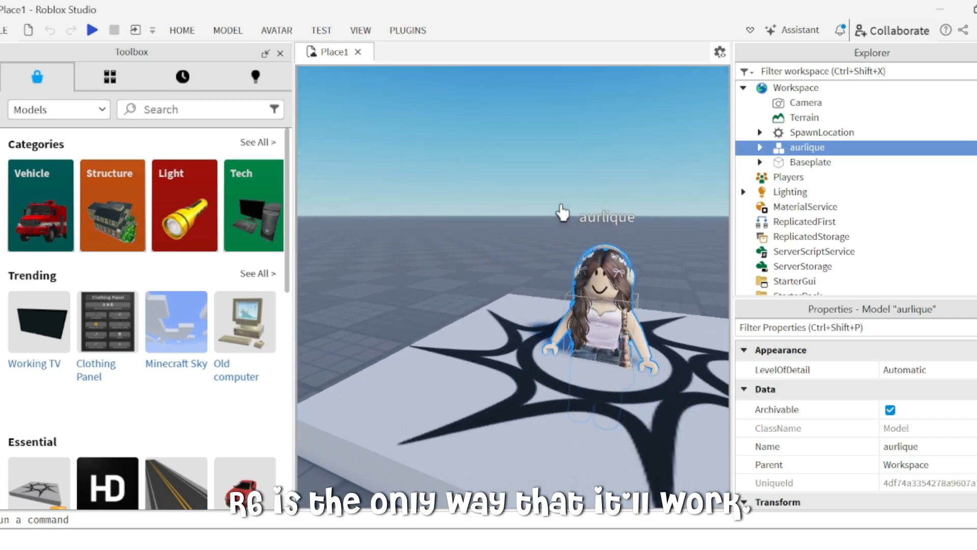
{"action": "scroll", "coordinate": [562, 212], "scroll_direction": "up", "scroll_amount": 3}
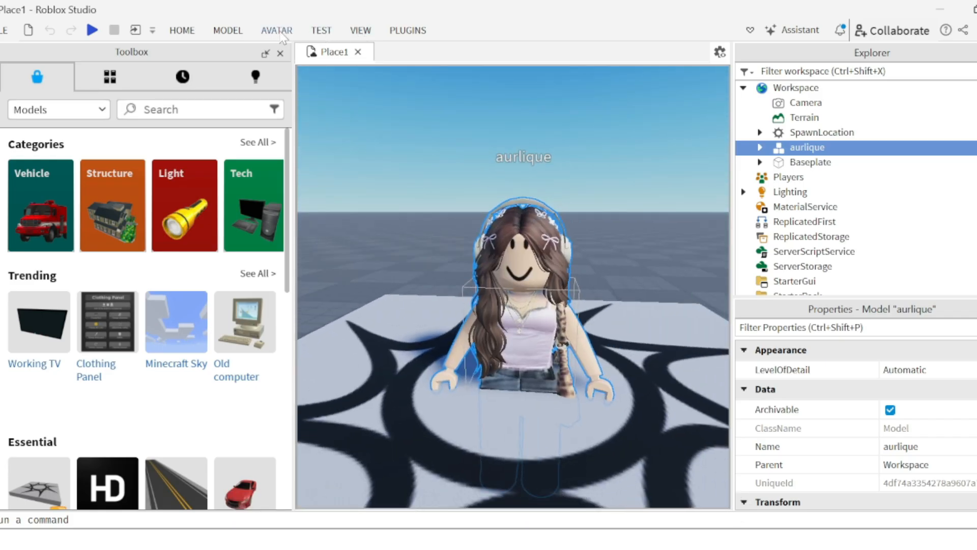
{"action": "left_click", "coordinate": [228, 31]}
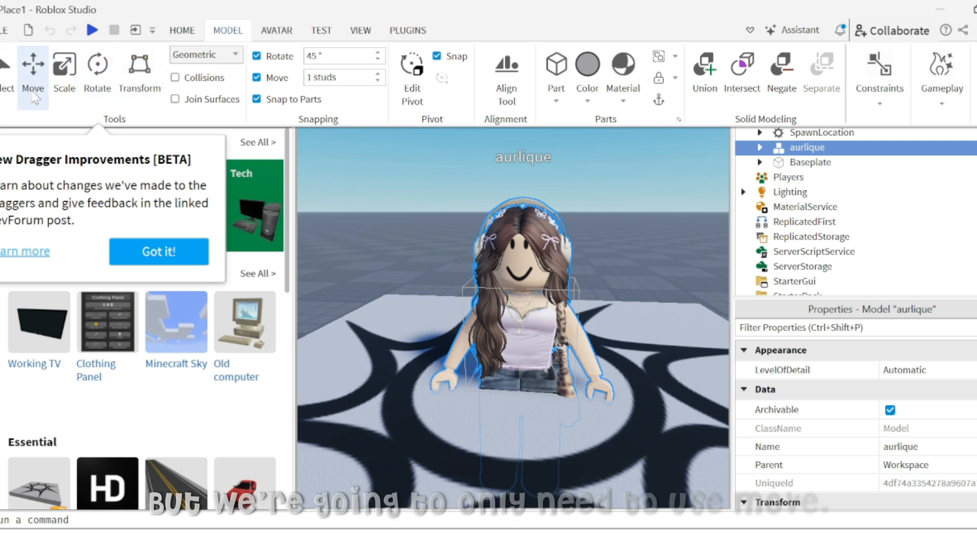
{"action": "left_click", "coordinate": [33, 76]}
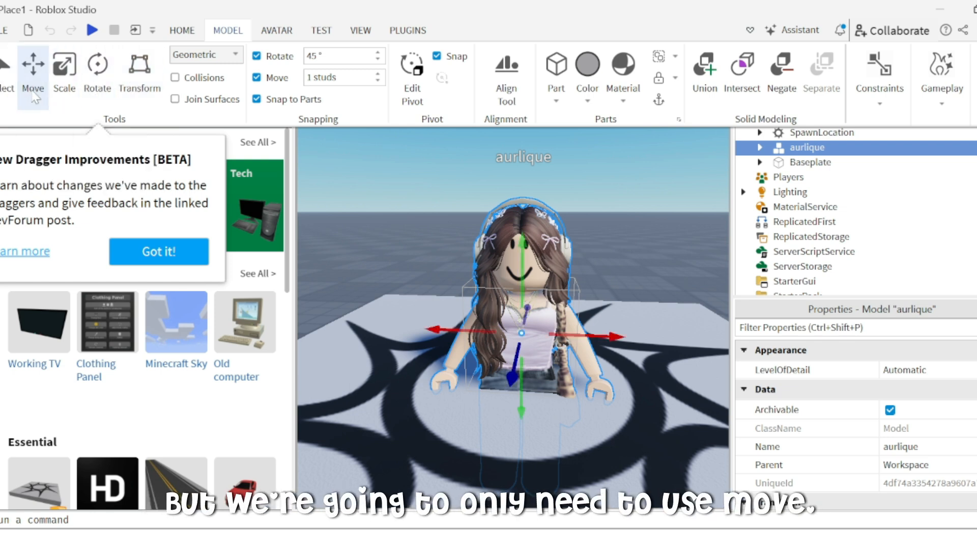
{"action": "left_click_drag", "start_coordinate": [521, 249], "coordinate": [520, 146]}
{"action": "right_click_drag", "start_coordinate": [602, 188], "coordinate": [605, 187]}
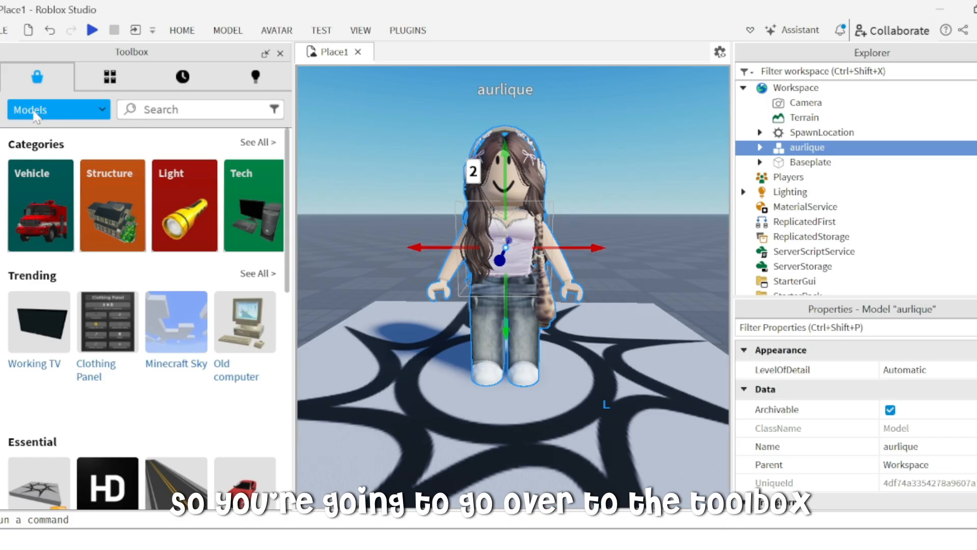
Search the Toolbox's Decals category for "pink galaxy gaze" and apply a Pink Galaxy Gaze decal to the character's head.
{"action": "left_click", "coordinate": [56, 114]}
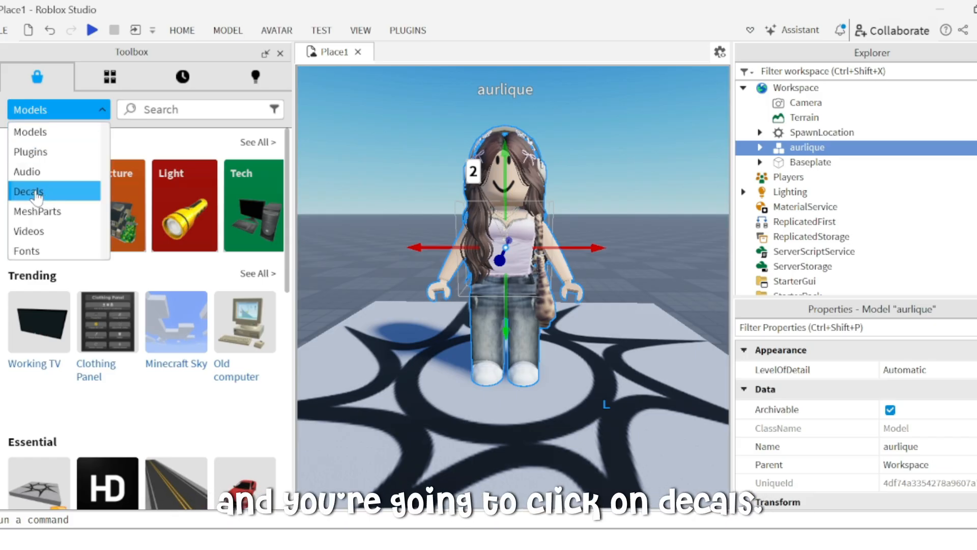
{"action": "left_click", "coordinate": [31, 192]}
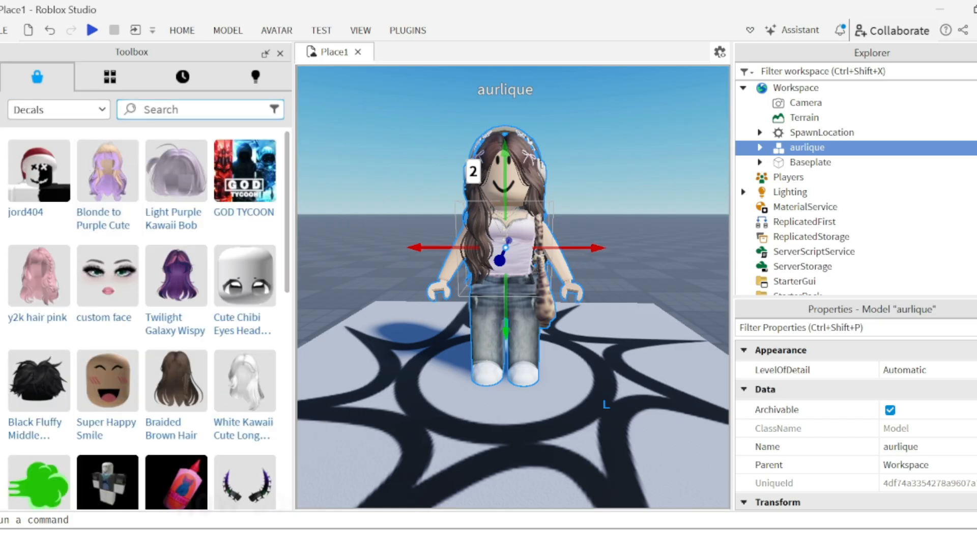
{"action": "left_click", "coordinate": [196, 110]}
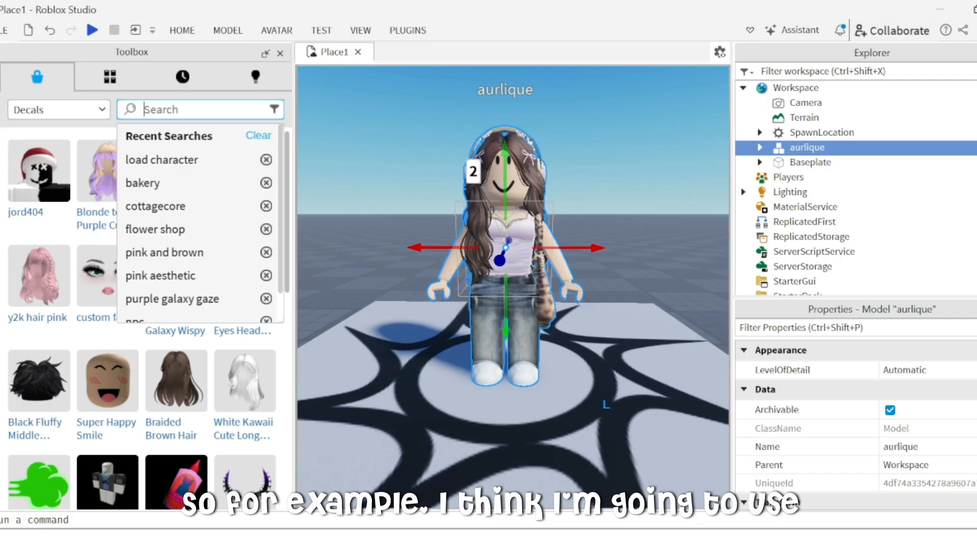
{"action": "type", "text": "pink gala"}
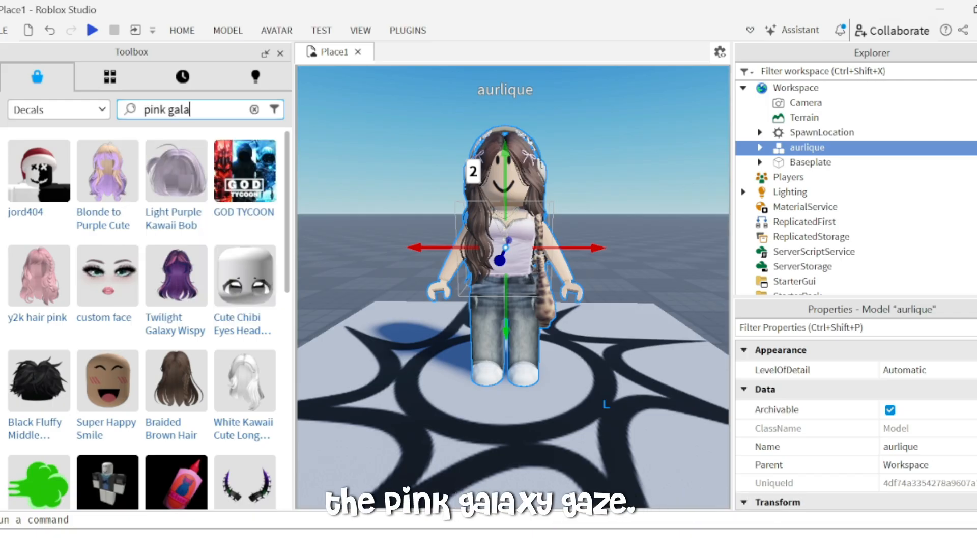
{"action": "type", "text": "xy gaze"}
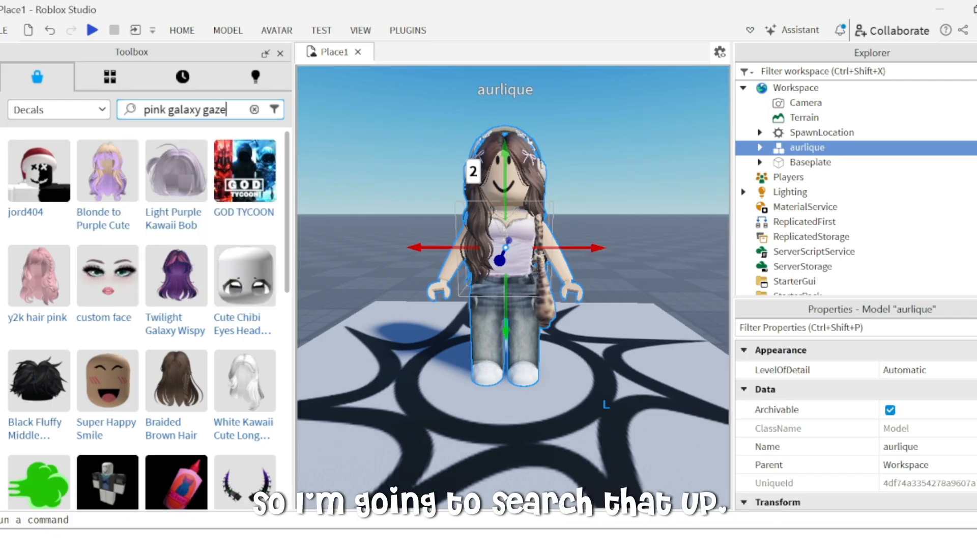
{"action": "key", "text": "Return"}
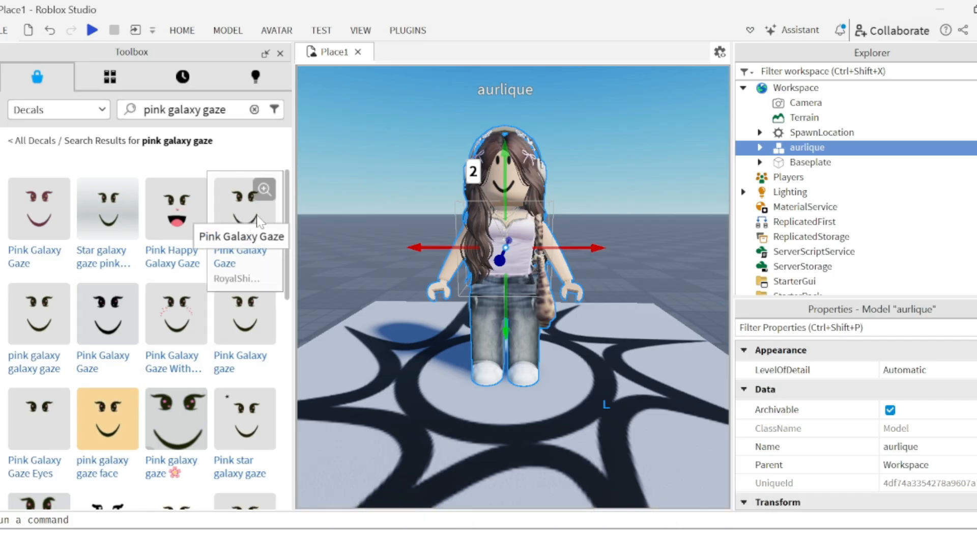
{"action": "left_click_drag", "start_coordinate": [259, 222], "coordinate": [552, 185]}
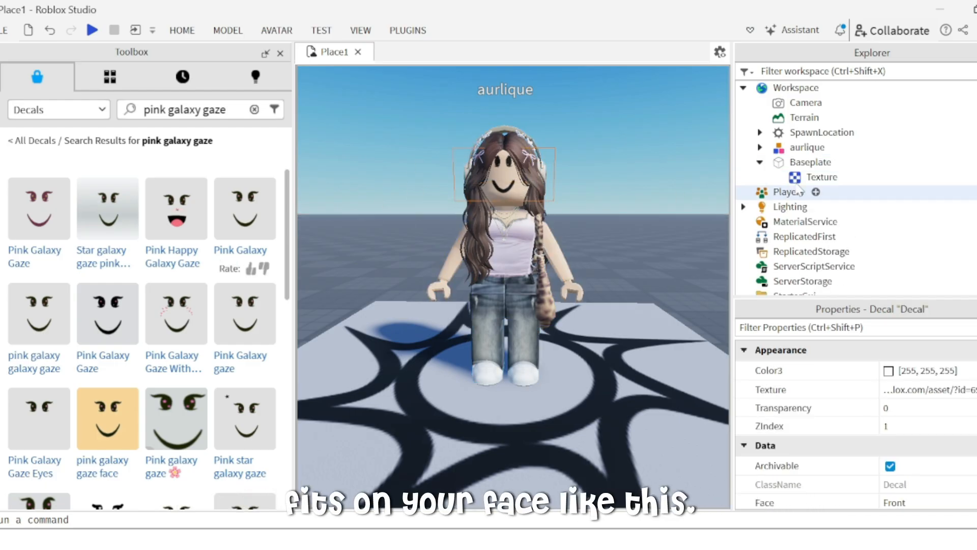
Delete the original "face" decal from the Head part of the character rig, keeping the new decal.
{"action": "left_click", "coordinate": [760, 147]}
{"action": "scroll", "coordinate": [762, 153], "scroll_direction": "down", "scroll_amount": 3}
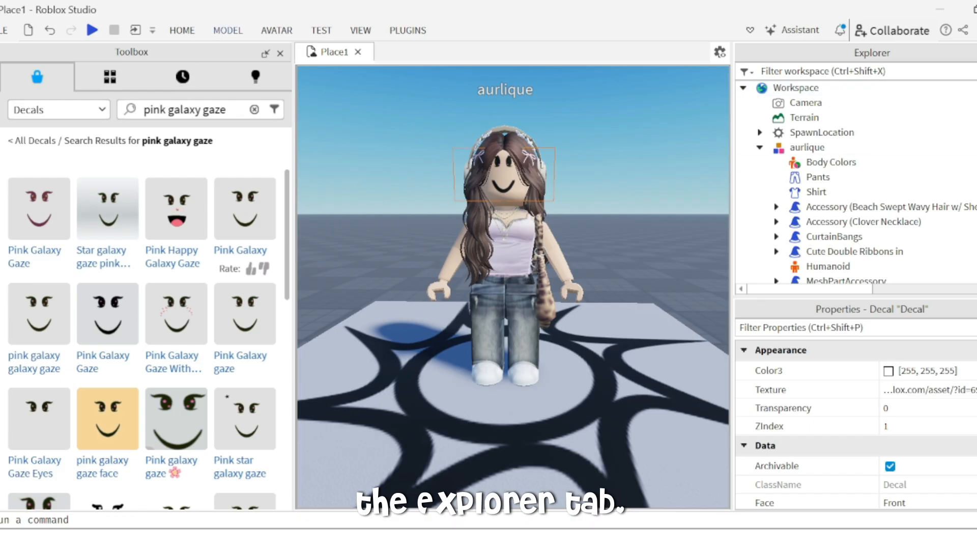
{"action": "left_click", "coordinate": [361, 30]}
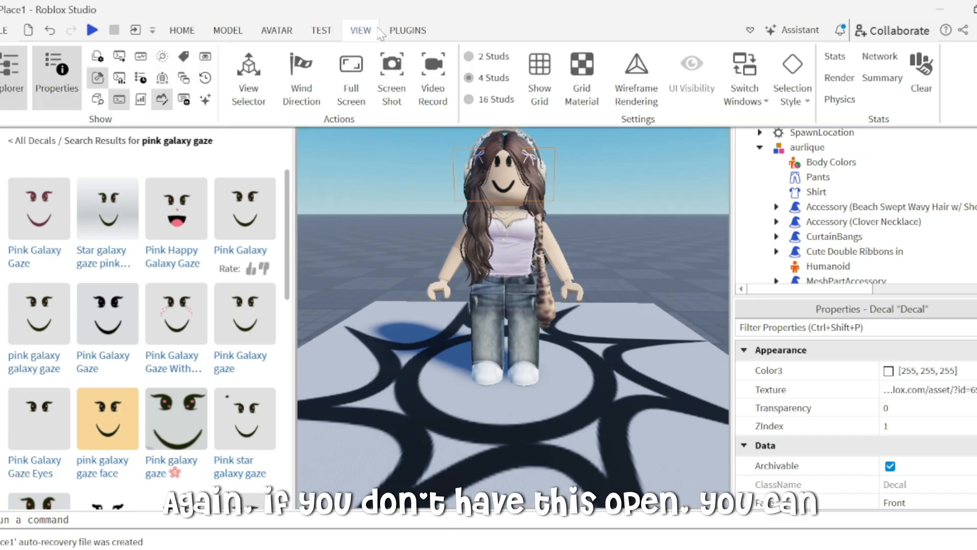
{"action": "left_click", "coordinate": [14, 76]}
{"action": "scroll", "coordinate": [852, 170], "scroll_direction": "down", "scroll_amount": 2}
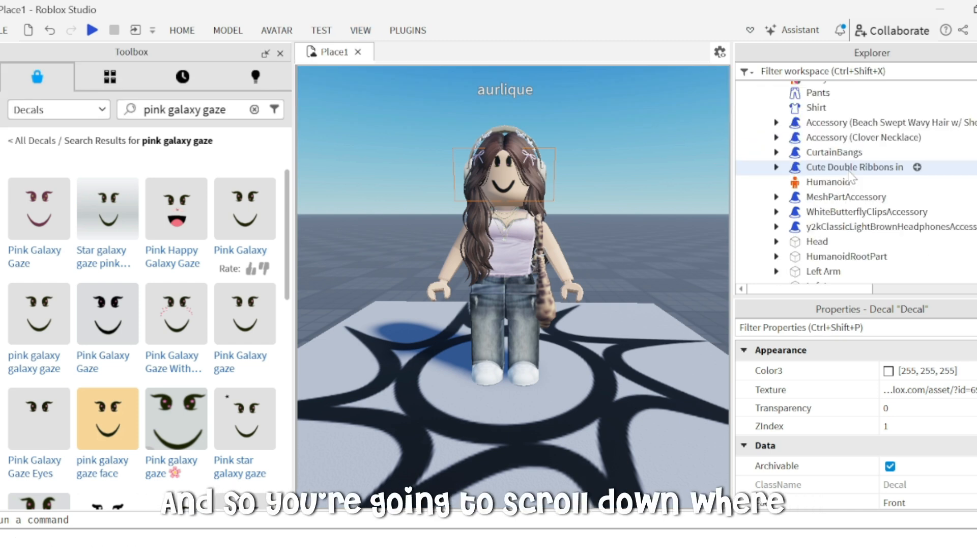
{"action": "scroll", "coordinate": [850, 173], "scroll_direction": "up", "scroll_amount": 3}
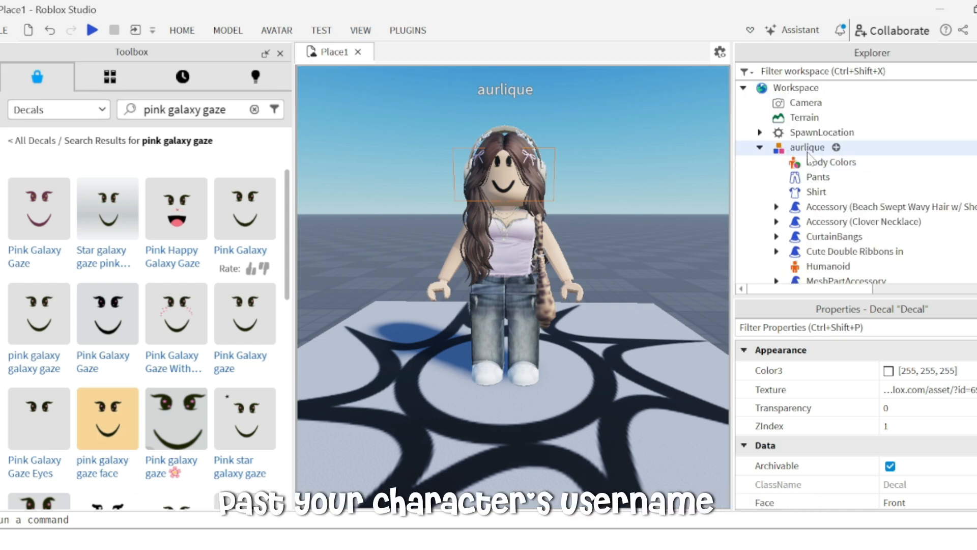
{"action": "scroll", "coordinate": [808, 154], "scroll_direction": "down", "scroll_amount": 3}
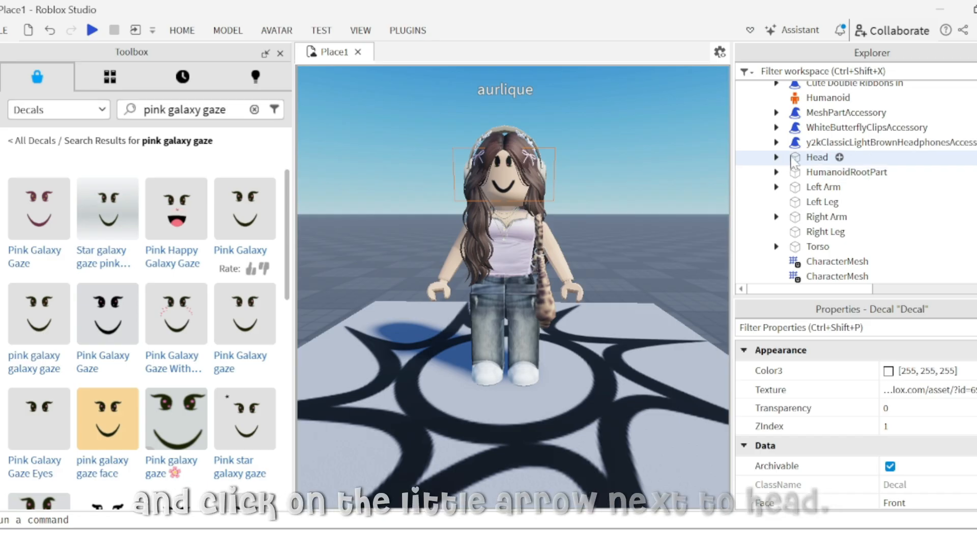
{"action": "left_click", "coordinate": [777, 158]}
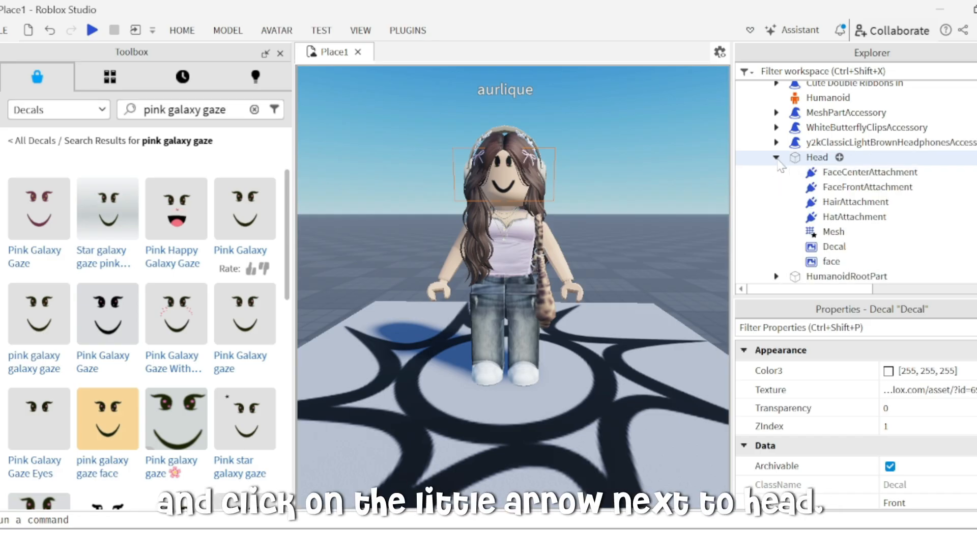
{"action": "left_click", "coordinate": [810, 262]}
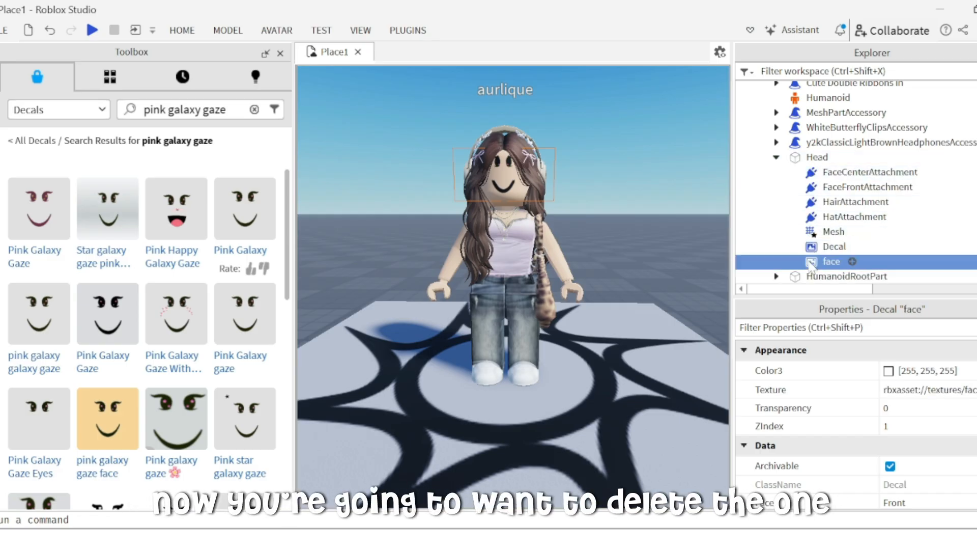
{"action": "right_click", "coordinate": [810, 262]}
{"action": "left_click", "coordinate": [827, 99]}
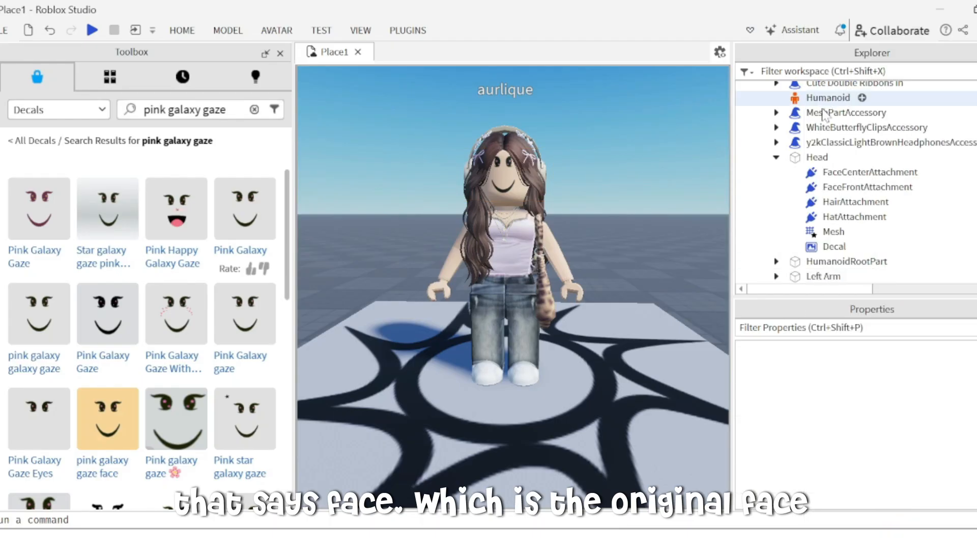
{"action": "left_click", "coordinate": [777, 157]}
{"action": "scroll", "coordinate": [778, 175], "scroll_direction": "up", "scroll_amount": 4}
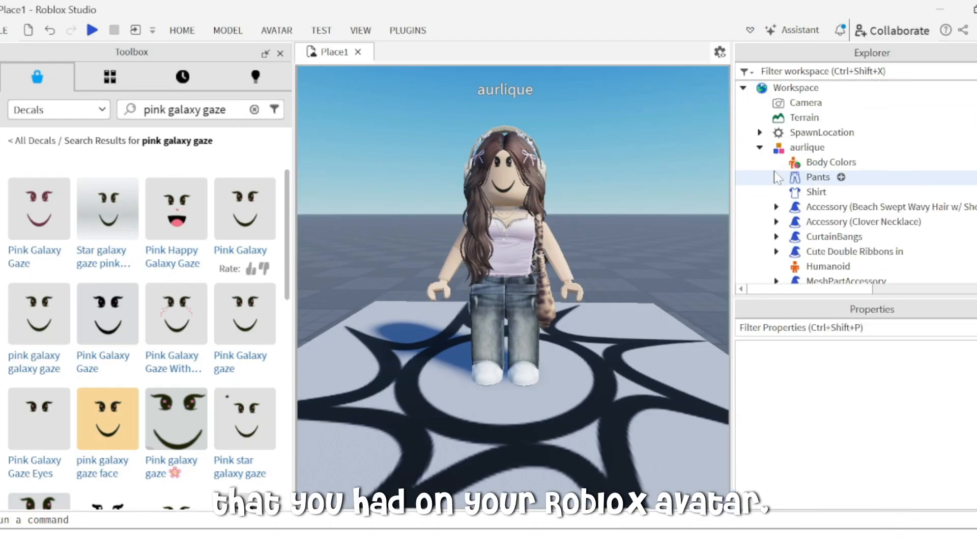
Set the Toolbox category back to Models.
{"action": "left_click", "coordinate": [66, 108]}
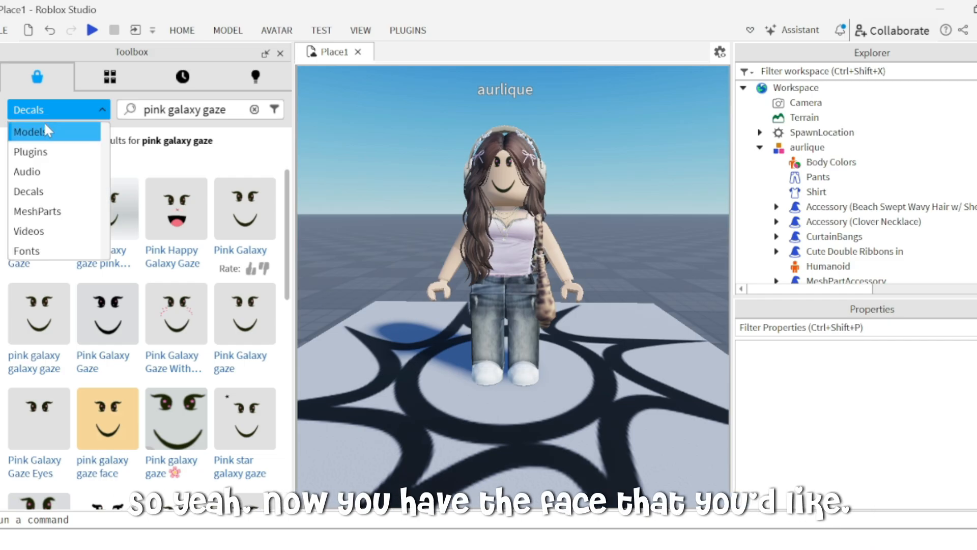
{"action": "left_click", "coordinate": [45, 131]}
{"action": "left_click", "coordinate": [504, 194]}
{"action": "left_click", "coordinate": [629, 180]}
Start exporting the whole character rig with Export Selection and choose the Blackmagic Design folder in Documents as the destination.
{"action": "left_click", "coordinate": [794, 148]}
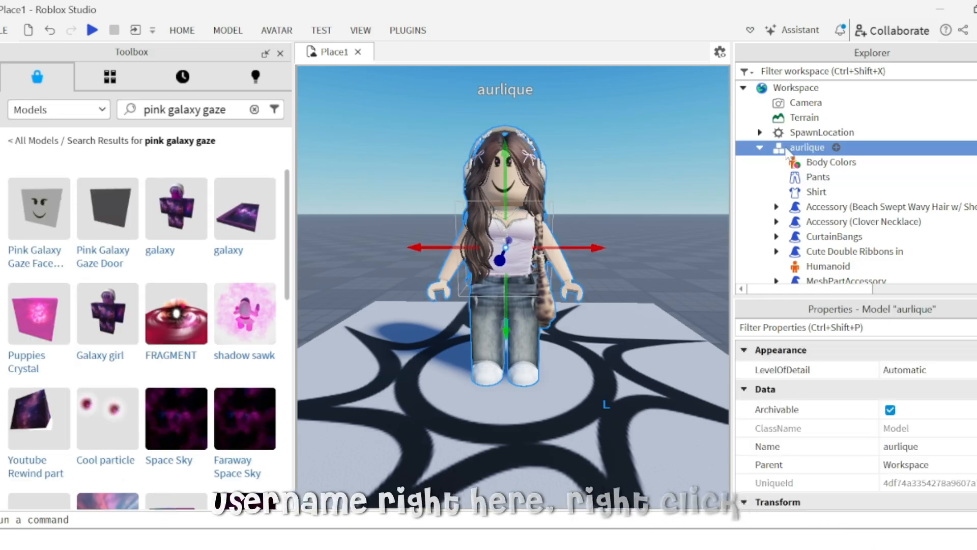
{"action": "right_click", "coordinate": [789, 148]}
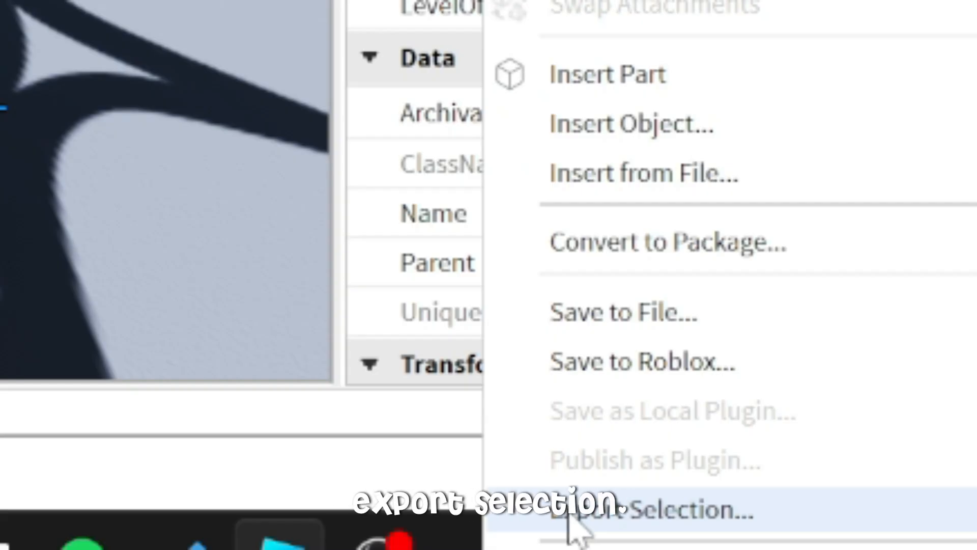
{"action": "left_click", "coordinate": [569, 518]}
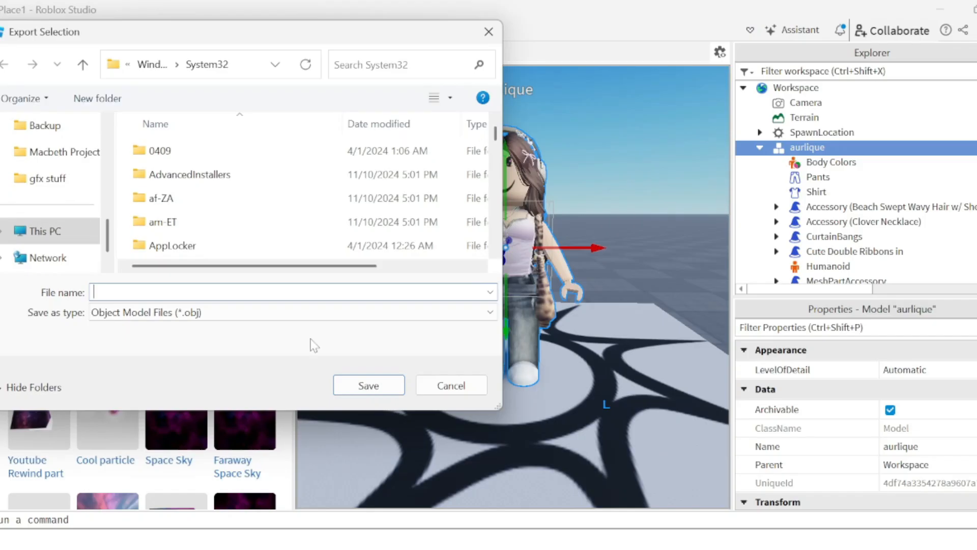
{"action": "scroll", "coordinate": [49, 217], "scroll_direction": "up", "scroll_amount": 5}
{"action": "scroll", "coordinate": [26, 203], "scroll_direction": "down", "scroll_amount": 2}
{"action": "left_click", "coordinate": [47, 153]}
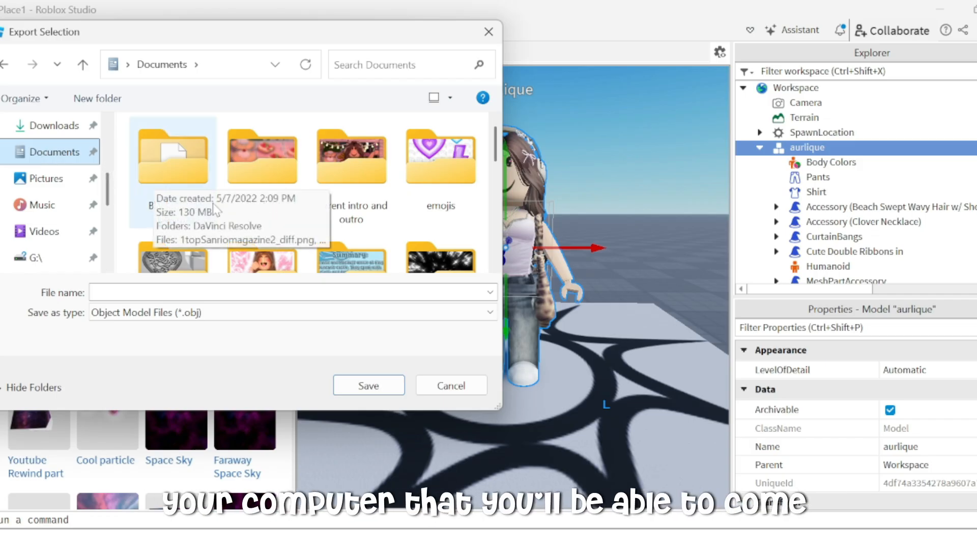
{"action": "double_click", "coordinate": [173, 163]}
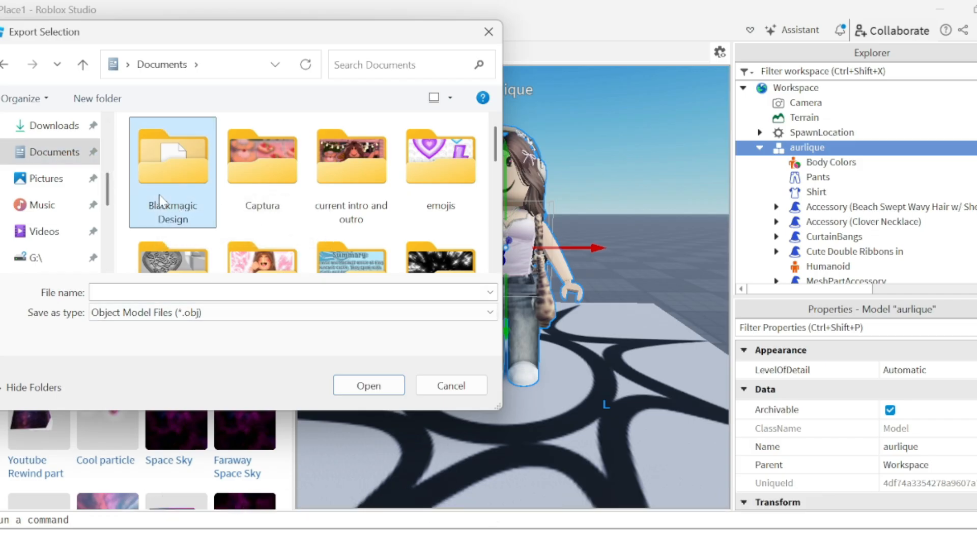
Delete the old gfxx.obj file from the export destination folder.
{"action": "left_click", "coordinate": [256, 186]}
{"action": "right_click", "coordinate": [257, 190]}
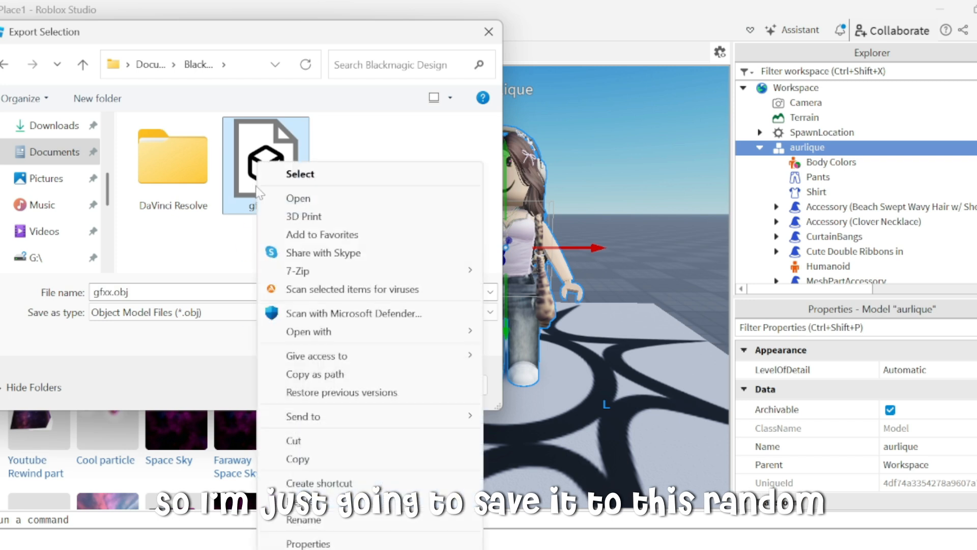
{"action": "left_click", "coordinate": [285, 502]}
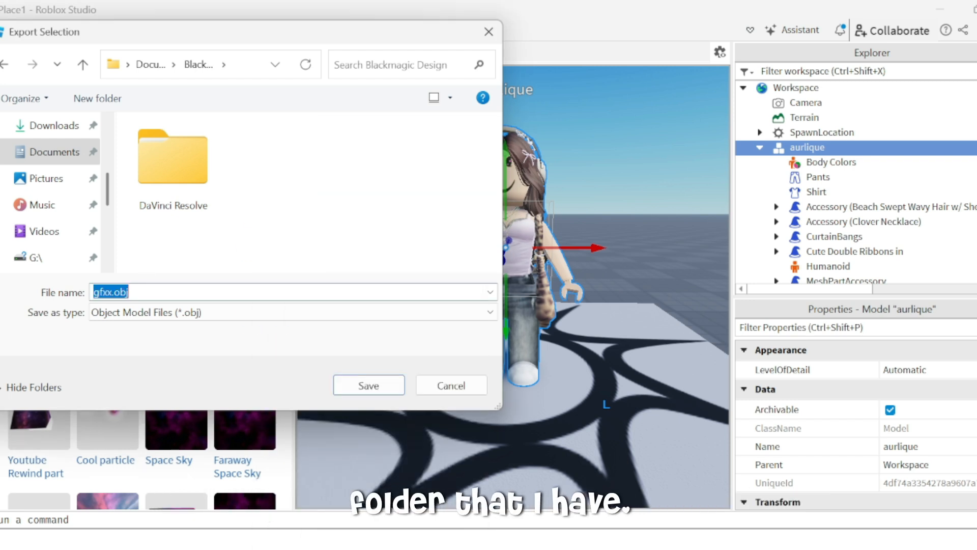
Name the OBJ export with the character's username followed by "forgfx" and save it.
{"action": "key", "text": "BackSpace"}
{"action": "type", "text": "aurlique"}
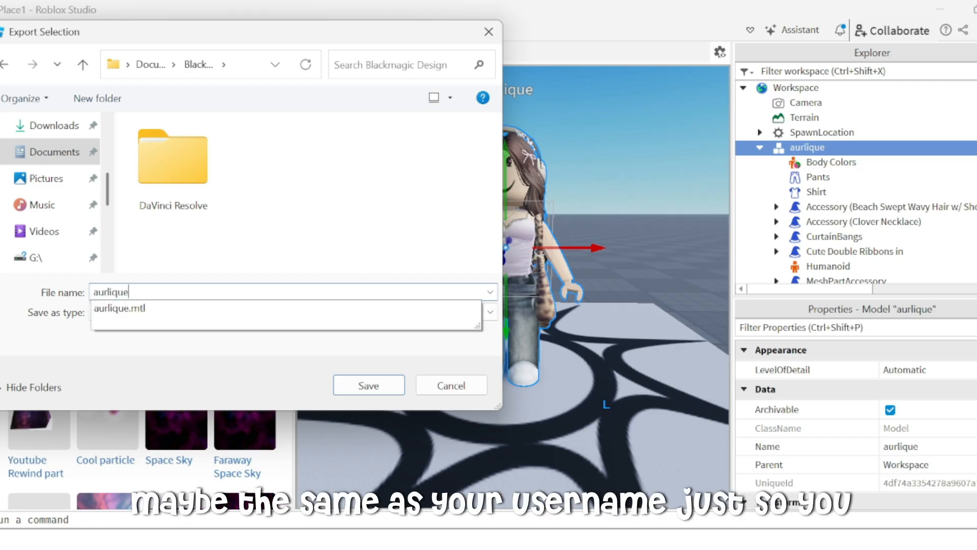
{"action": "type", "text": "forgfx"}
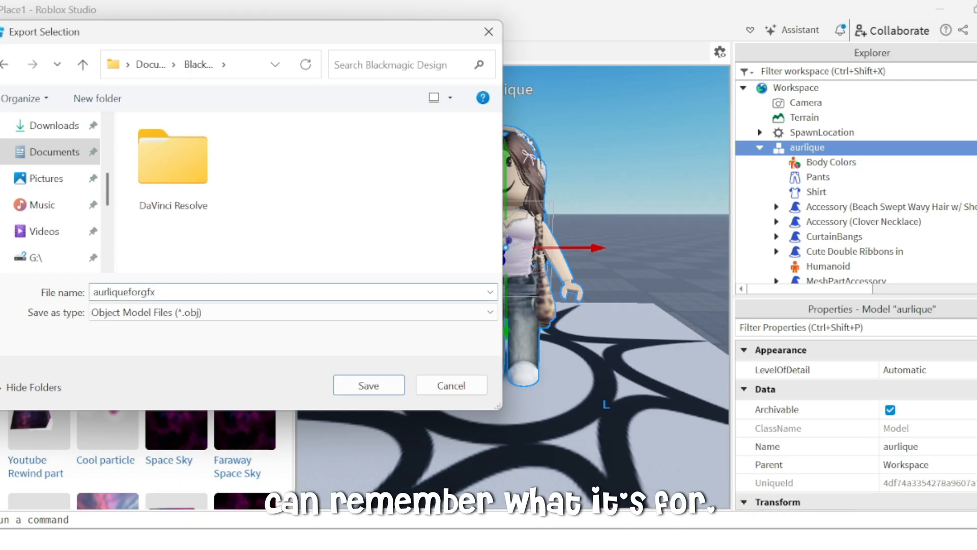
{"action": "key", "text": "Return"}
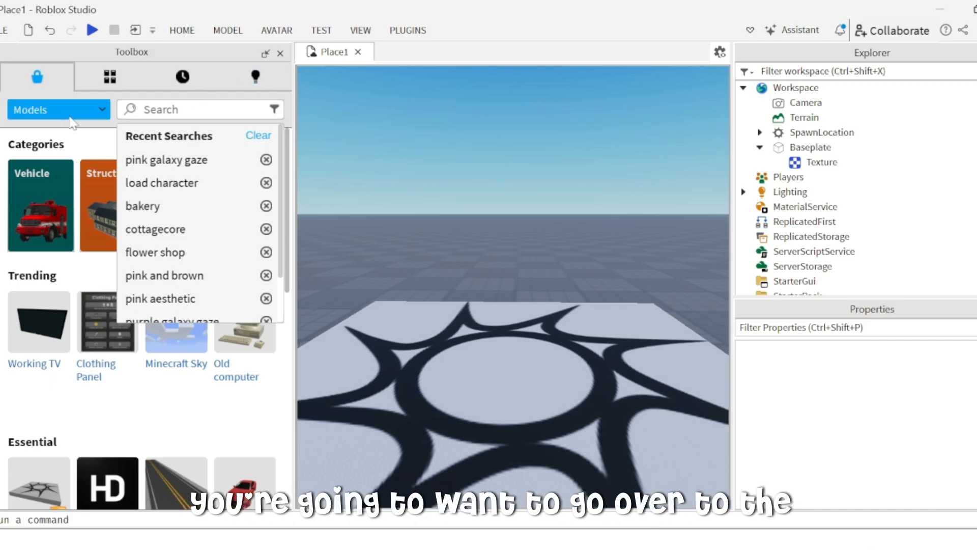
Search the Toolbox models for "aesthetic cafe" and insert the Donut Cafe model into the workspace.
{"action": "left_click", "coordinate": [141, 108]}
{"action": "type", "text": "aesthetic cafe"}
{"action": "key", "text": "Return"}
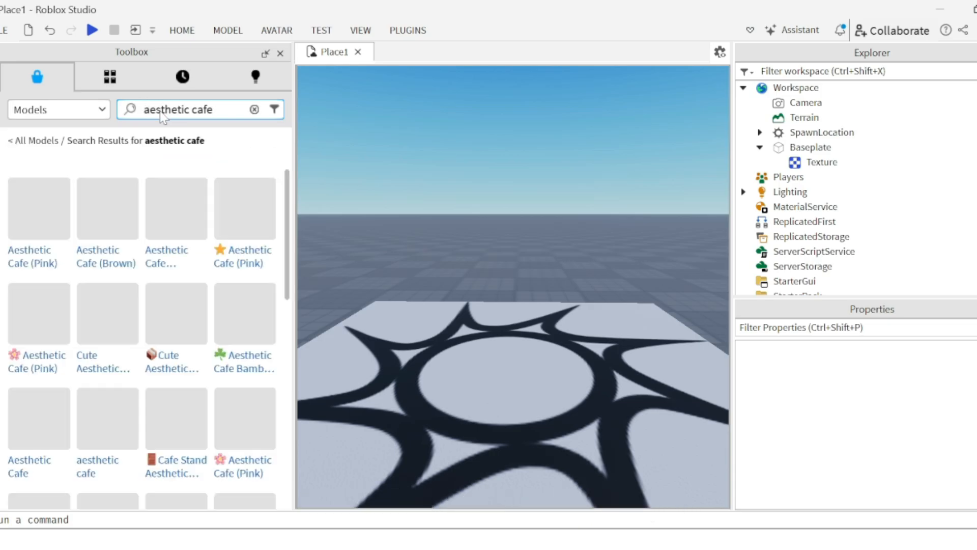
{"action": "scroll", "coordinate": [124, 252], "scroll_direction": "down", "scroll_amount": 4}
{"action": "mouse_move", "coordinate": [37, 290]}
{"action": "scroll", "coordinate": [37, 293], "scroll_direction": "down", "scroll_amount": 7}
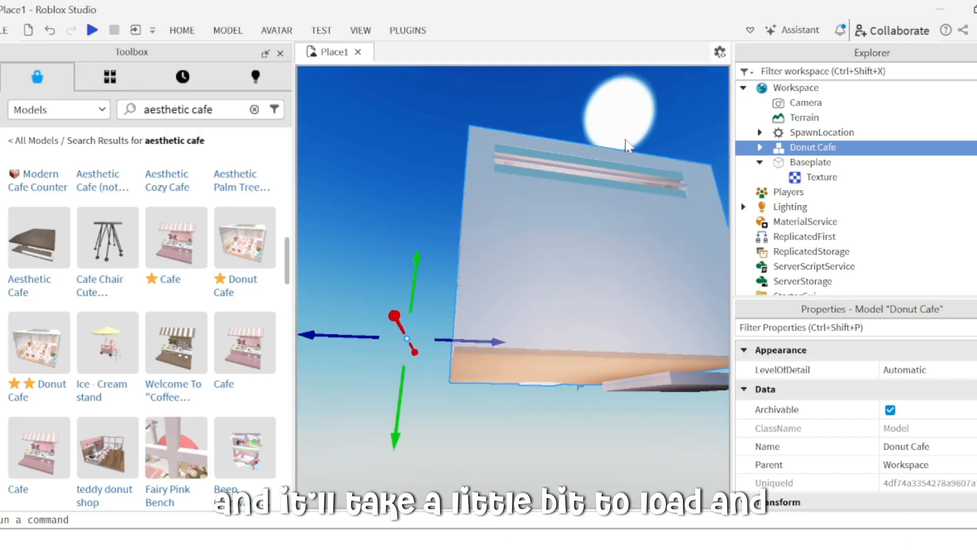
Delete the Donut Cafe model from the workspace.
{"action": "right_click", "coordinate": [519, 136]}
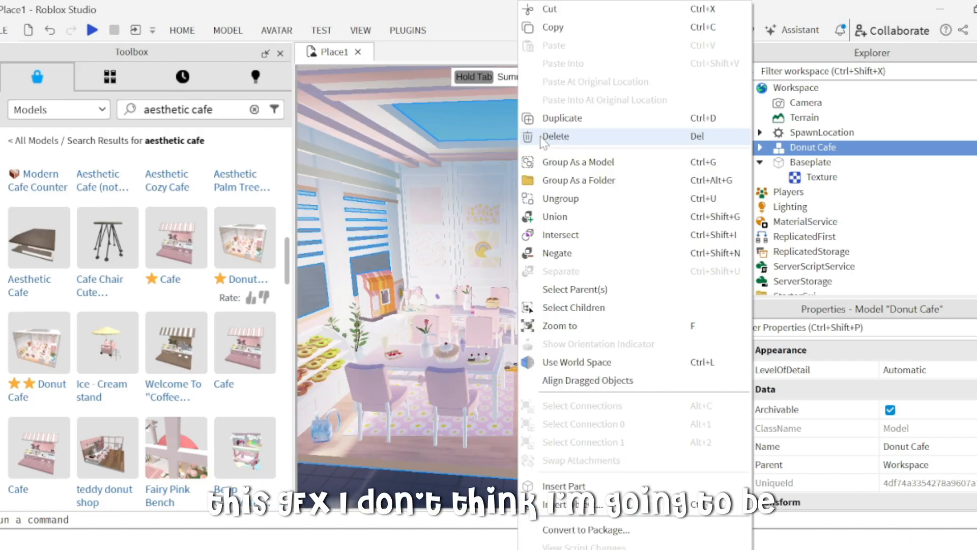
{"action": "left_click", "coordinate": [555, 137]}
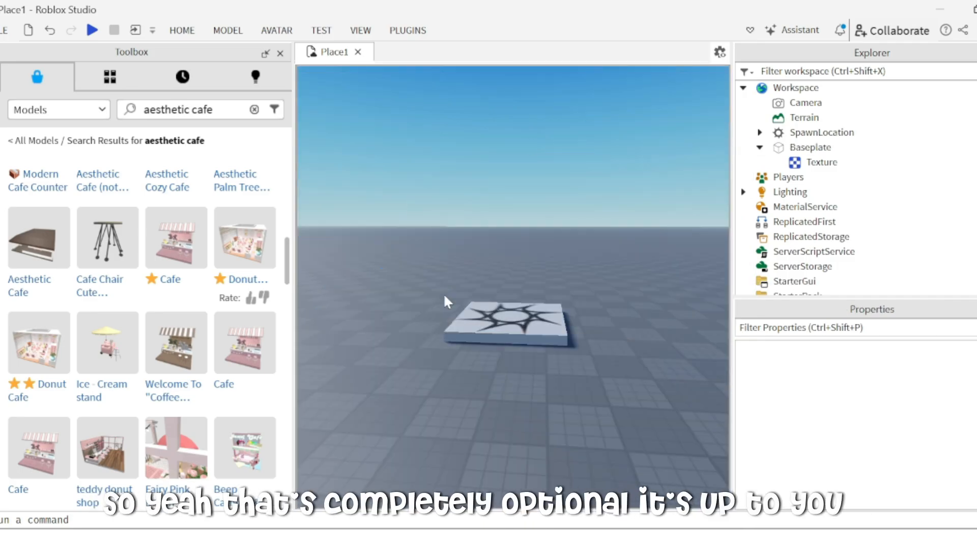
Clear the cafe search and search the Toolbox models for a prop with "tul".
{"action": "left_click", "coordinate": [253, 110]}
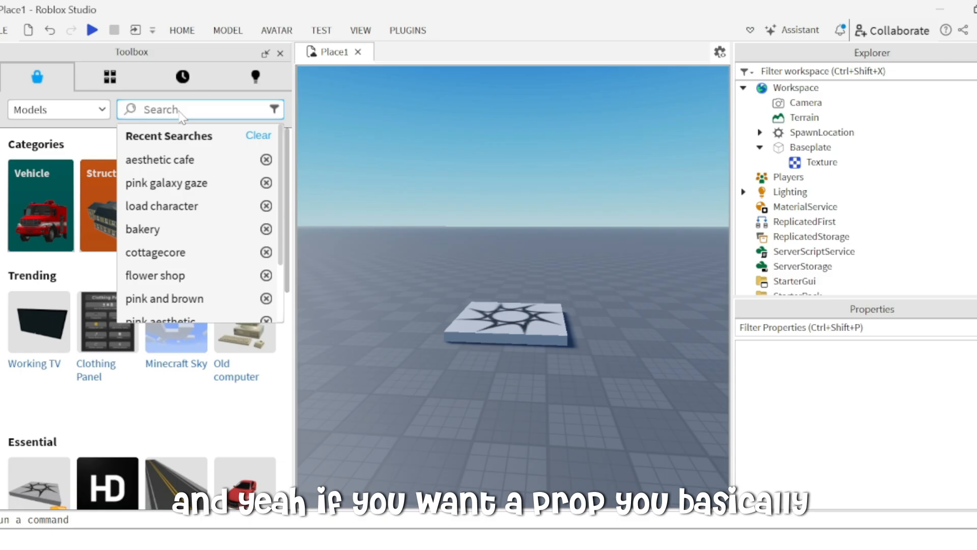
{"action": "type", "text": "tul"}
{"action": "key", "text": "Return"}
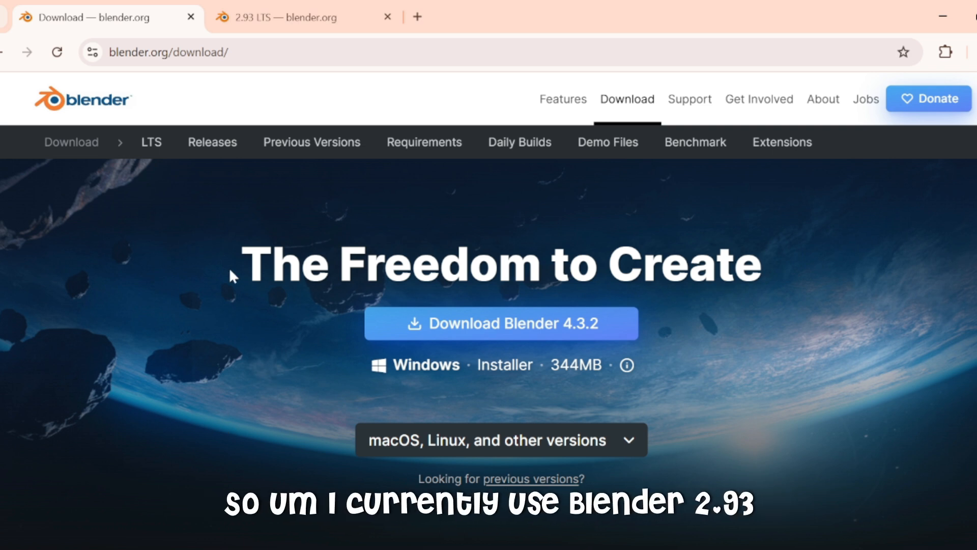
View the Blender 2.93 LTS release page in the browser, then return to the main Blender download page.
{"action": "key", "text": "ctrl+Tab"}
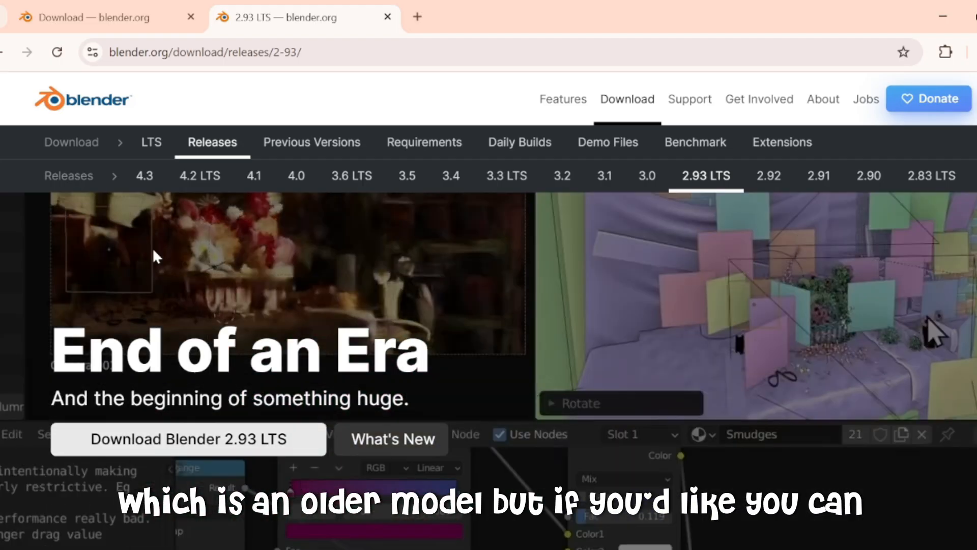
{"action": "left_click", "coordinate": [79, 9]}
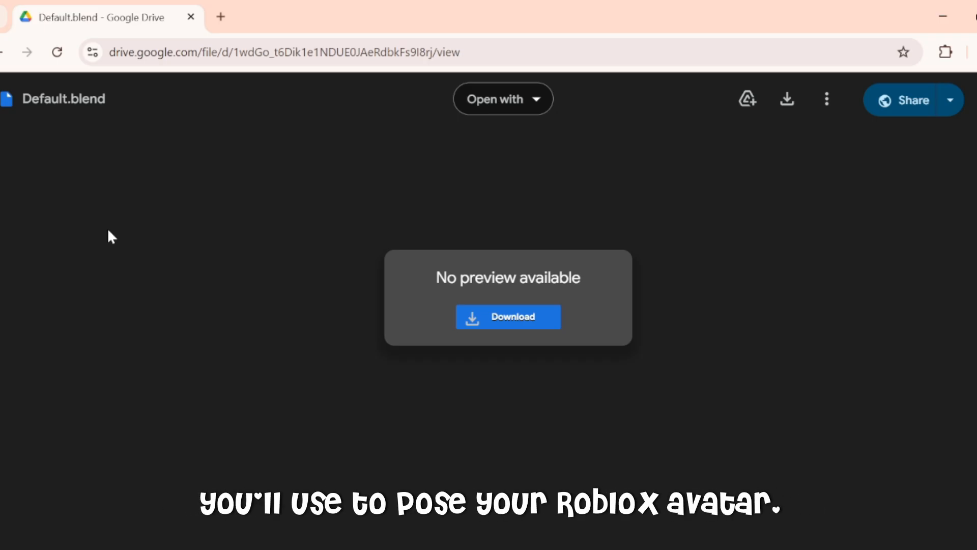
Download the Default.blend rig file from Google Drive.
{"action": "left_click", "coordinate": [504, 321]}
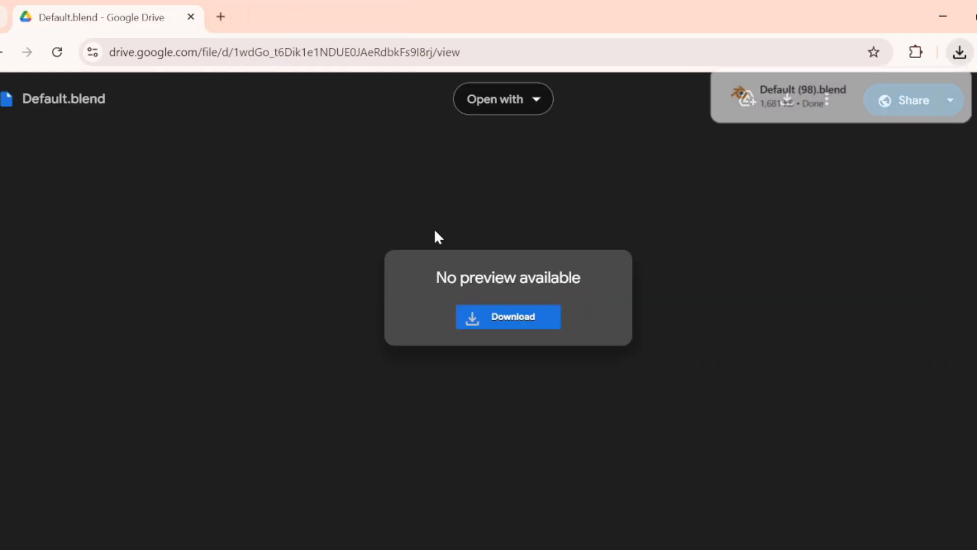
{"action": "mouse_move", "coordinate": [949, 94]}
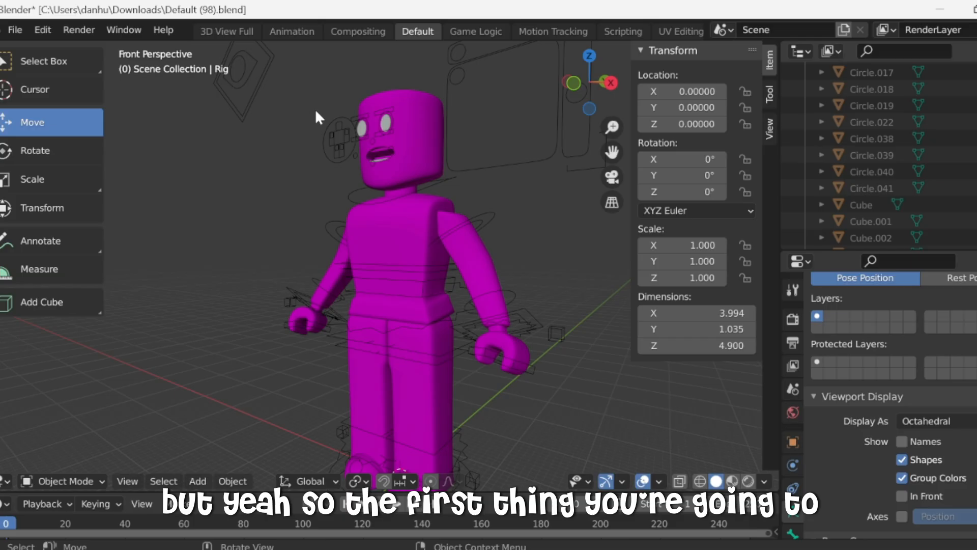
Delete the head and its facial features from the rig.
{"action": "left_click", "coordinate": [408, 167]}
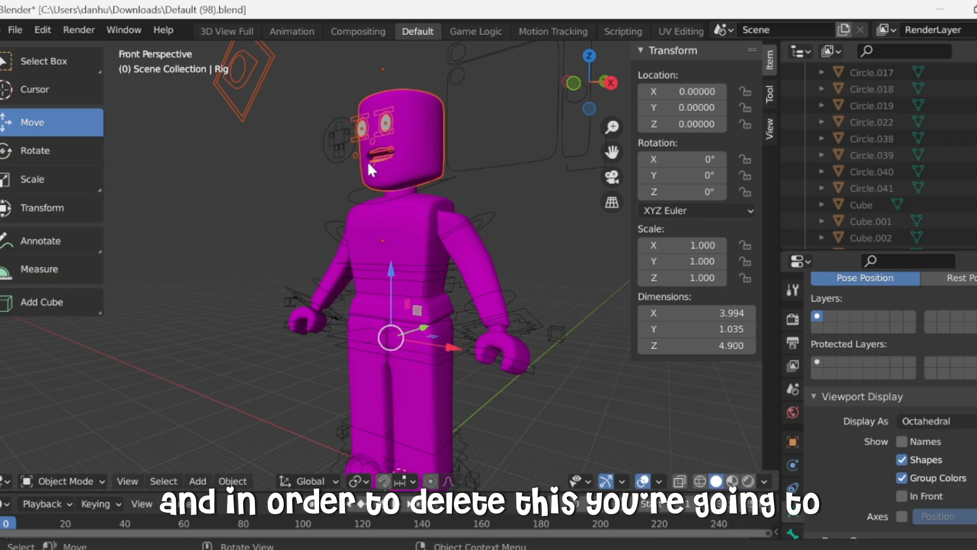
{"action": "key", "text": "x"}
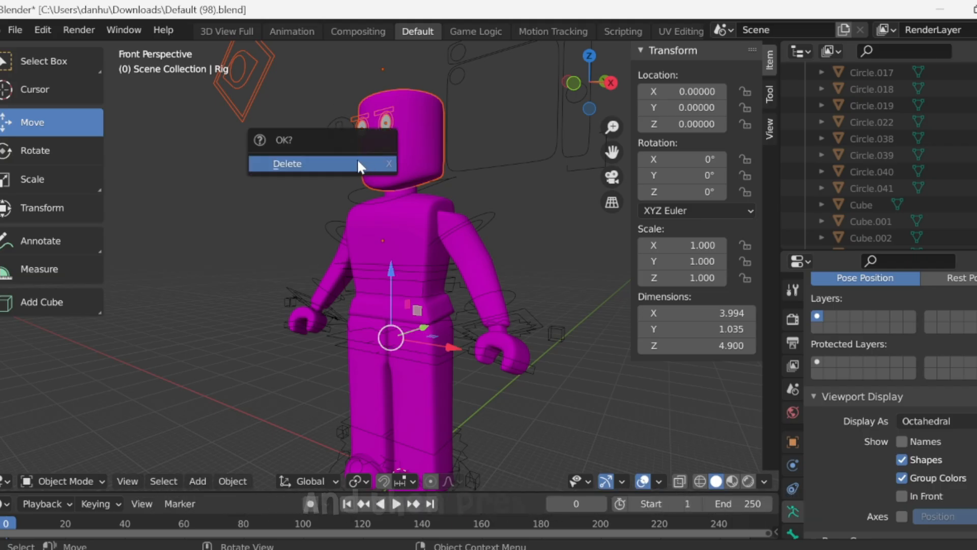
{"action": "left_click", "coordinate": [355, 163]}
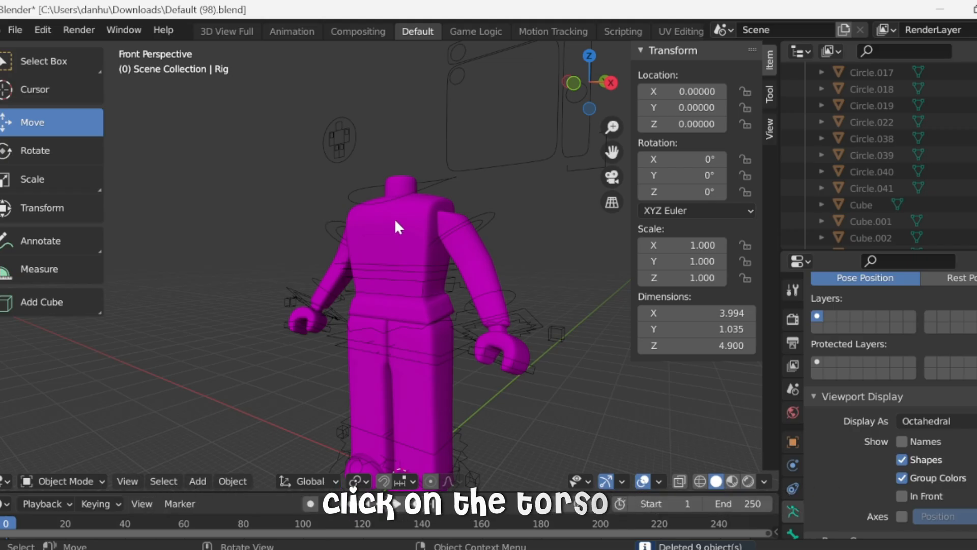
Select the rig's torso, replace the Outliner with the Shader Editor and collapse its sidebar to show the material nodes.
{"action": "left_click", "coordinate": [370, 213]}
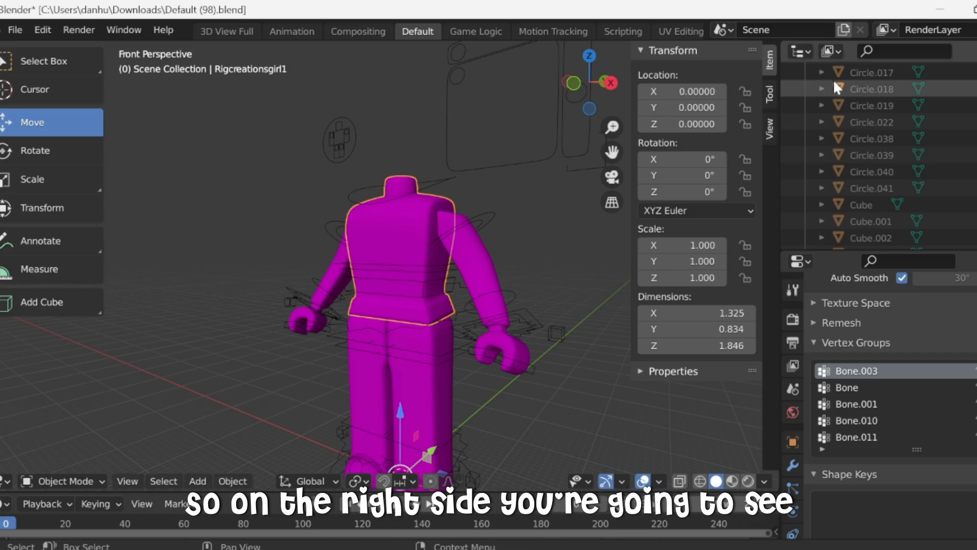
{"action": "left_click", "coordinate": [802, 51]}
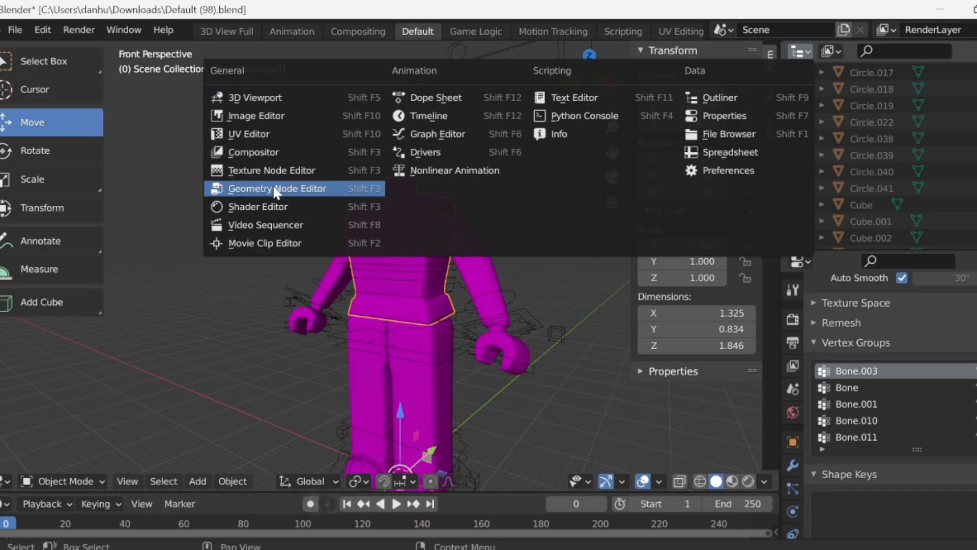
{"action": "left_click", "coordinate": [269, 207]}
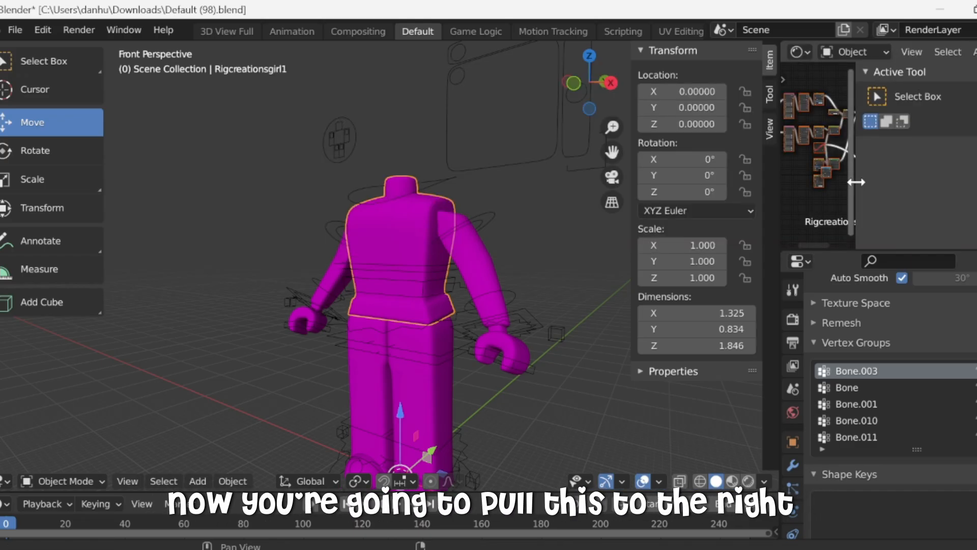
{"action": "left_click_drag", "start_coordinate": [856, 182], "coordinate": [915, 163]}
Open the image browser from the second Image Texture node and go to the Blackmagic Design folder in Documents.
{"action": "scroll", "coordinate": [915, 158], "scroll_direction": "up", "scroll_amount": 4}
{"action": "scroll", "coordinate": [915, 159], "scroll_direction": "up", "scroll_amount": 3}
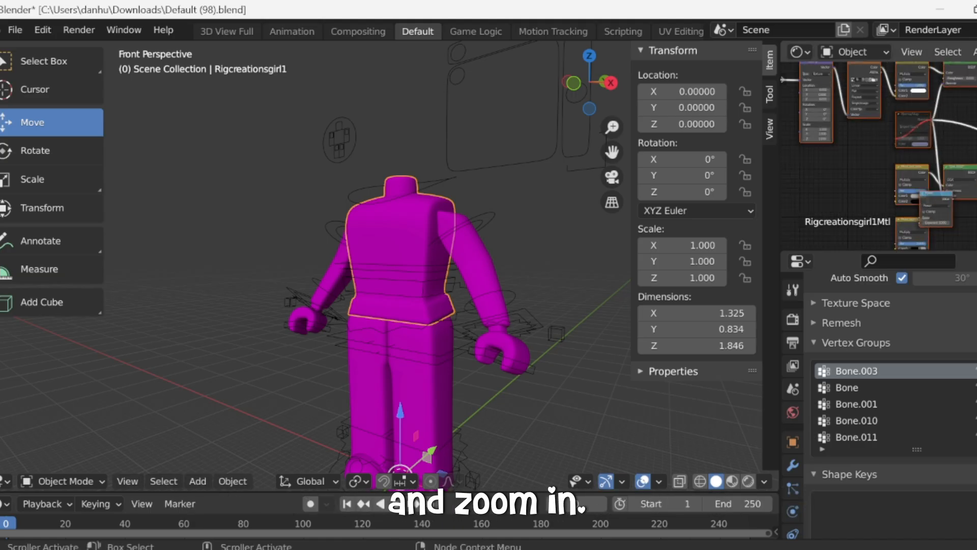
{"action": "scroll", "coordinate": [915, 159], "scroll_direction": "up", "scroll_amount": 5, "text": "shift"}
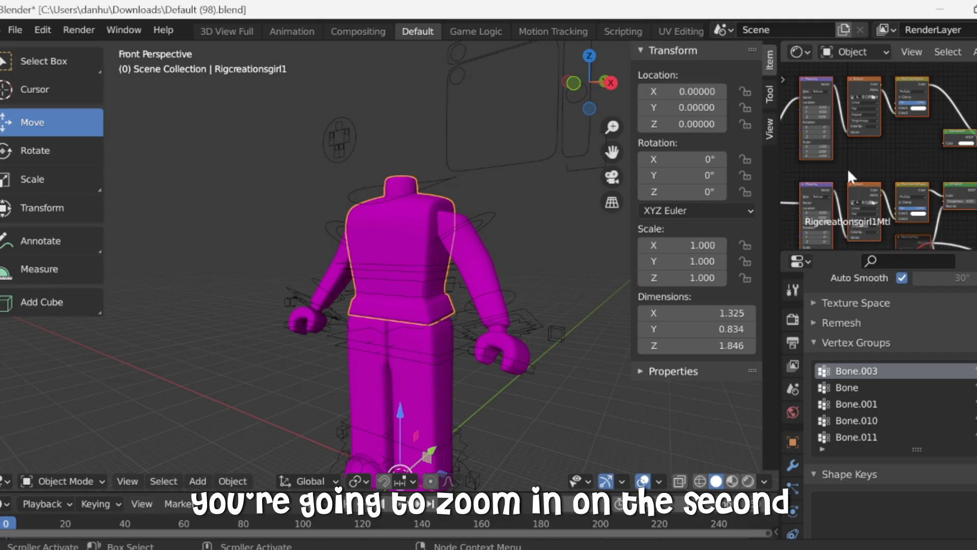
{"action": "scroll", "coordinate": [906, 163], "scroll_direction": "up", "scroll_amount": 2}
{"action": "scroll", "coordinate": [834, 131], "scroll_direction": "up", "scroll_amount": 3}
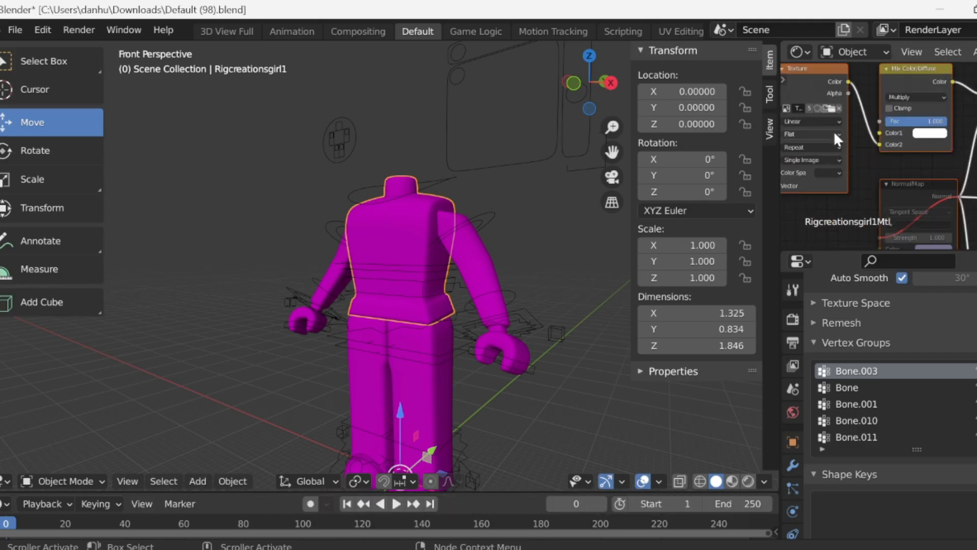
{"action": "left_click", "coordinate": [829, 106]}
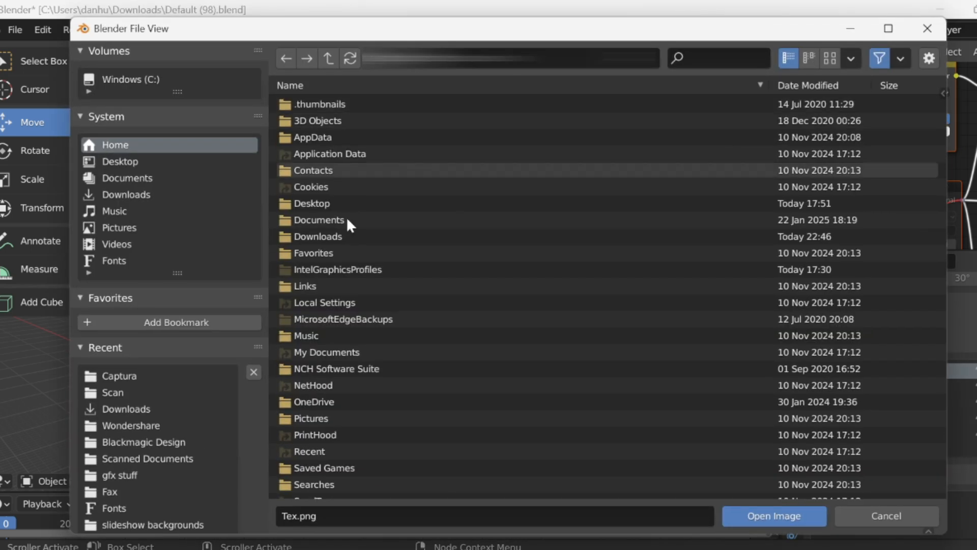
{"action": "left_click", "coordinate": [118, 178]}
{"action": "left_click", "coordinate": [335, 104]}
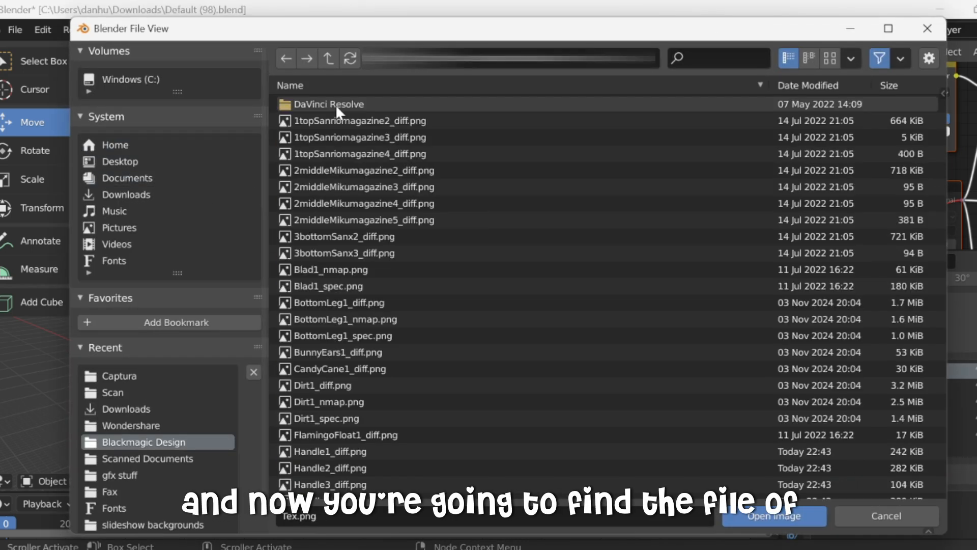
Search the folder for "handle" and load Handle4_diff.png as the rig's body texture.
{"action": "left_click", "coordinate": [717, 60]}
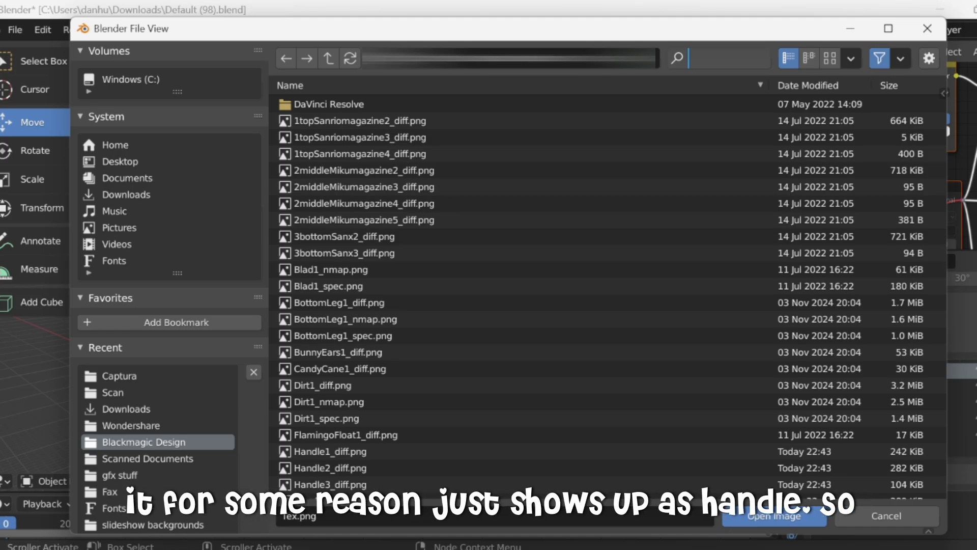
{"action": "type", "text": "handle"}
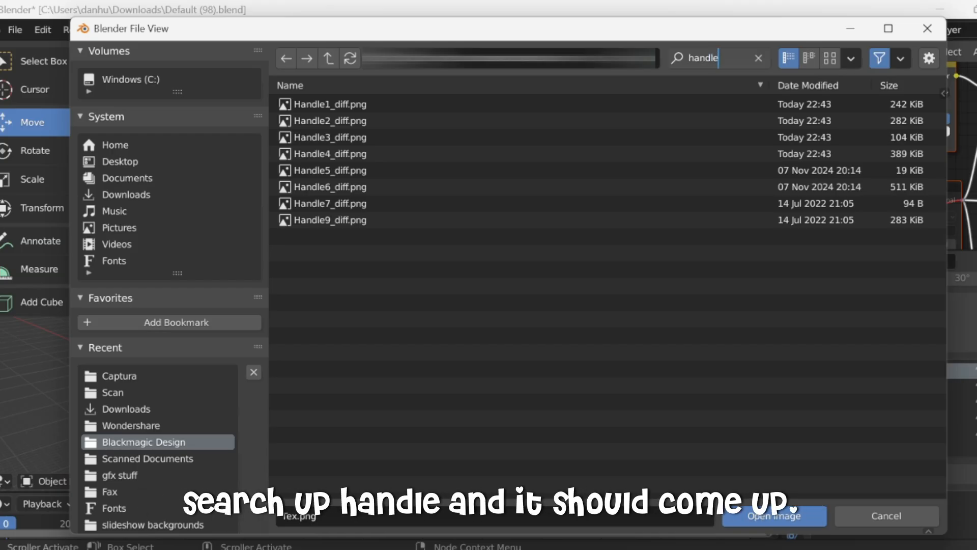
{"action": "key", "text": "Return"}
{"action": "left_click", "coordinate": [886, 154]}
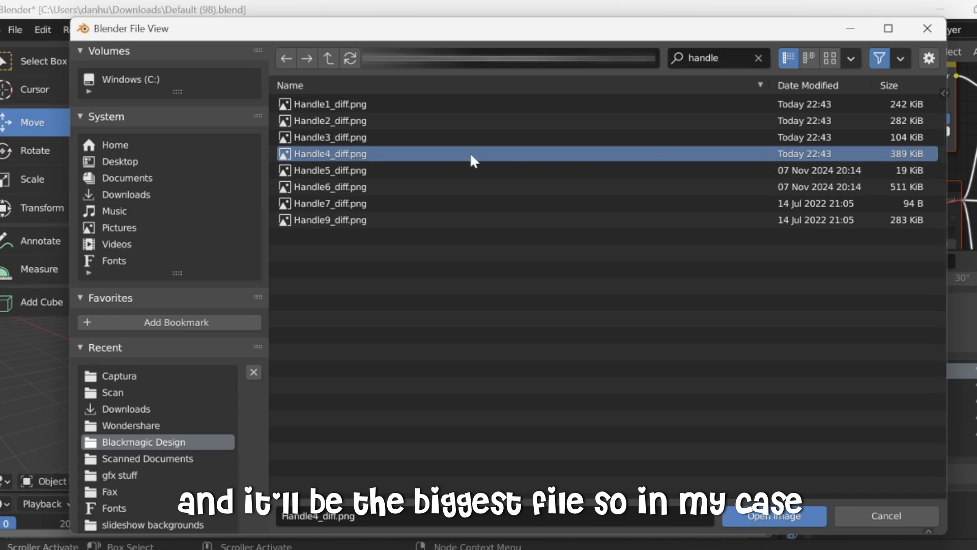
{"action": "left_click", "coordinate": [764, 516]}
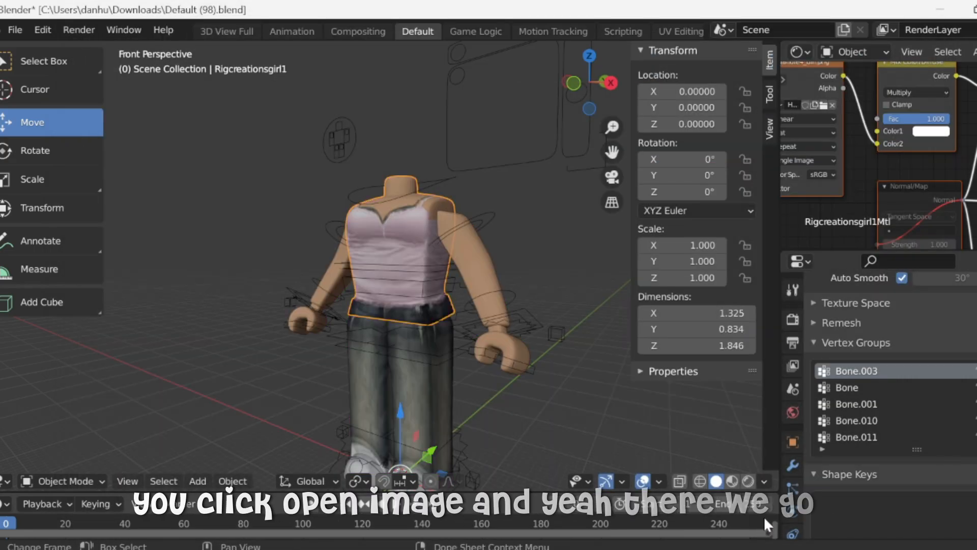
Import aurliqueforgfx.obj from the Blackmagic Design folder as a Wavefront OBJ, with geometry split by object and by group.
{"action": "scroll", "coordinate": [331, 209], "scroll_direction": "down", "scroll_amount": 4}
{"action": "scroll", "coordinate": [261, 275], "scroll_direction": "up", "scroll_amount": 5}
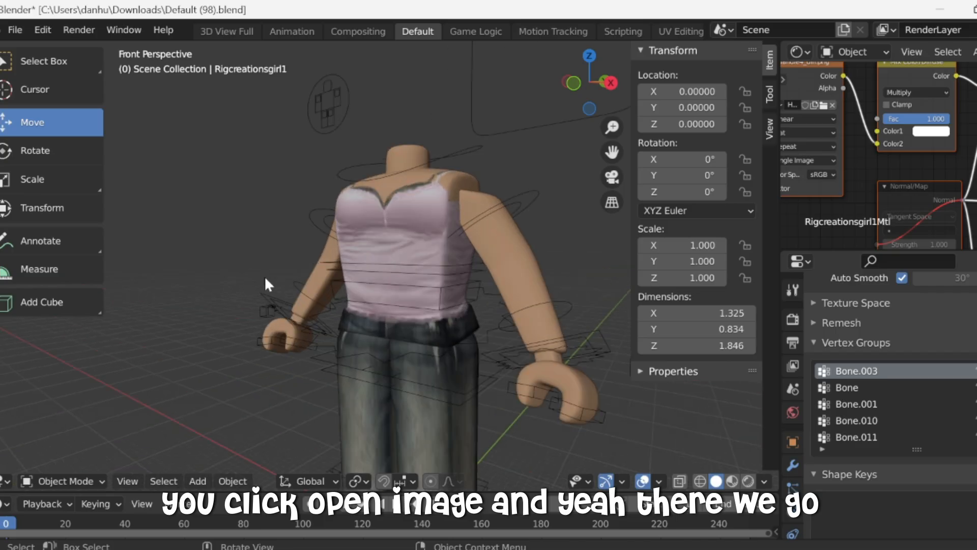
{"action": "scroll", "coordinate": [323, 280], "scroll_direction": "down", "scroll_amount": 2}
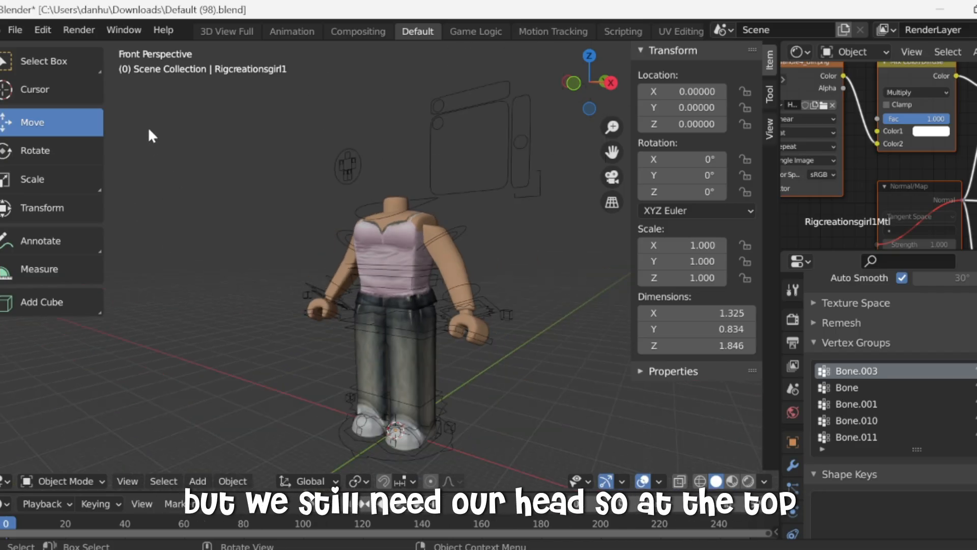
{"action": "left_click", "coordinate": [14, 31]}
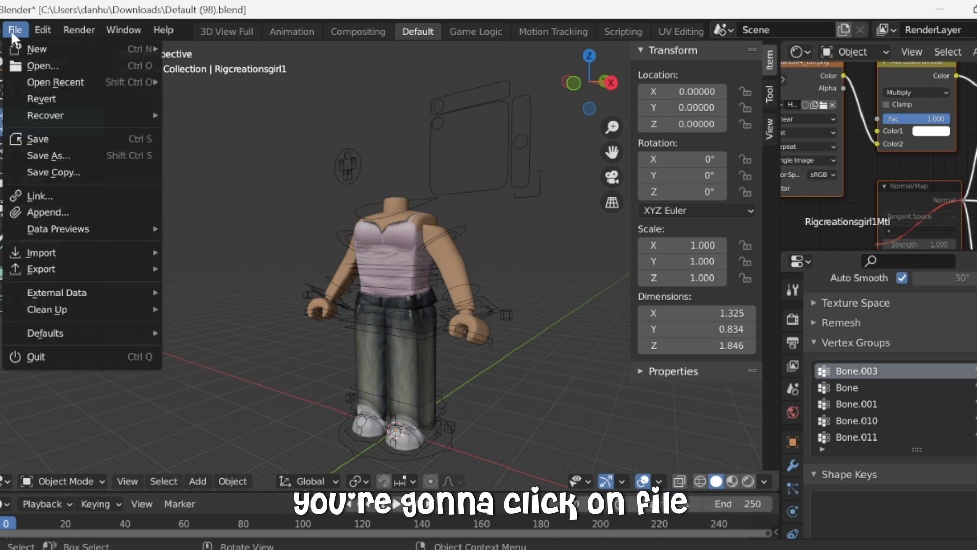
{"action": "mouse_move", "coordinate": [33, 253]}
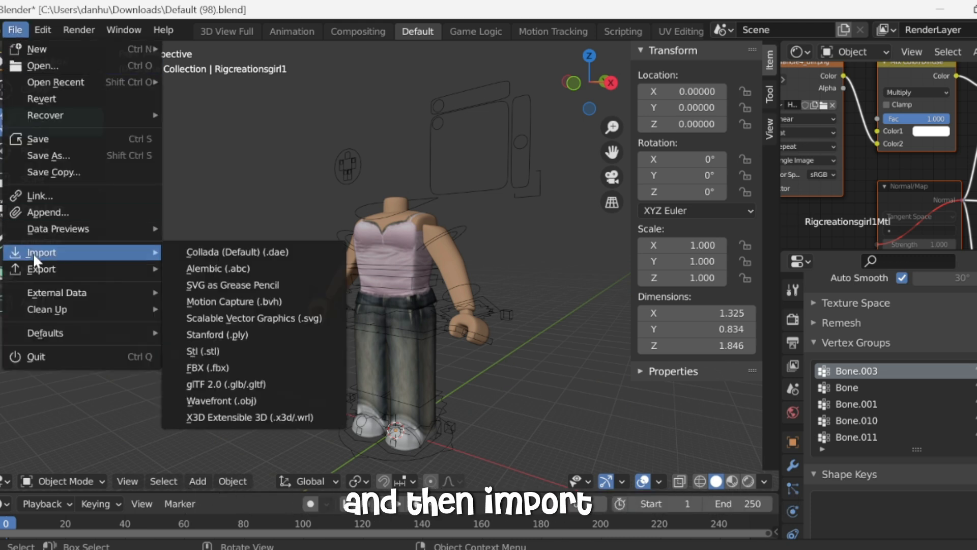
{"action": "left_click", "coordinate": [212, 401]}
{"action": "left_click", "coordinate": [139, 177]}
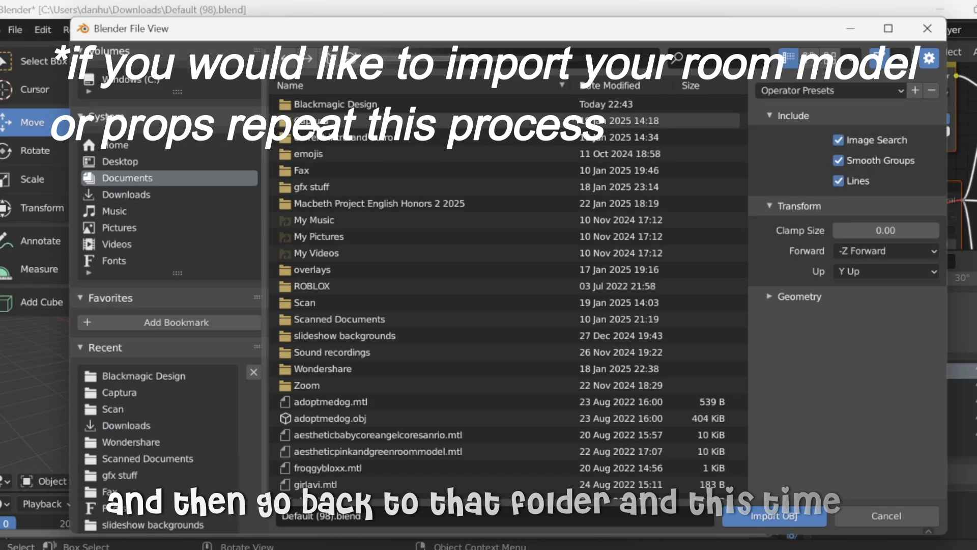
{"action": "double_click", "coordinate": [321, 104]}
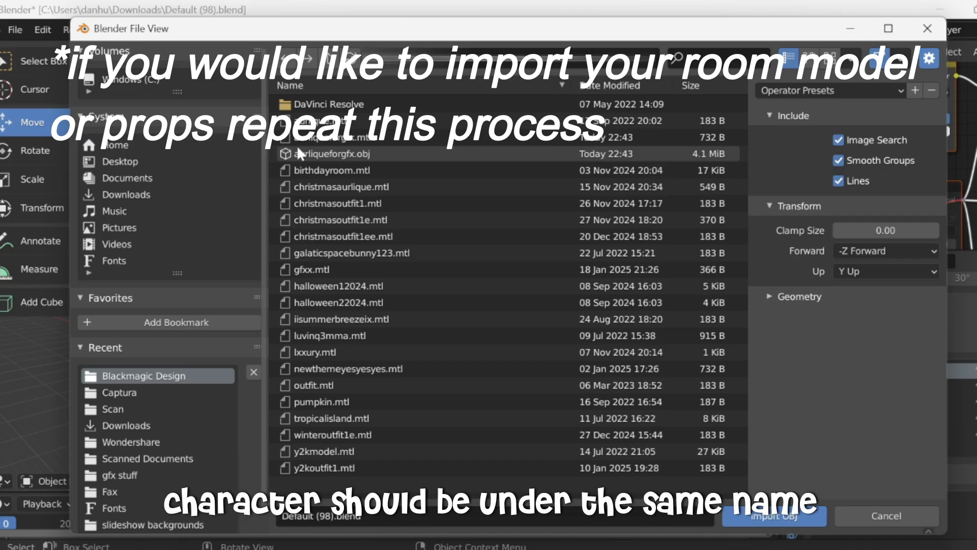
{"action": "left_click", "coordinate": [319, 152]}
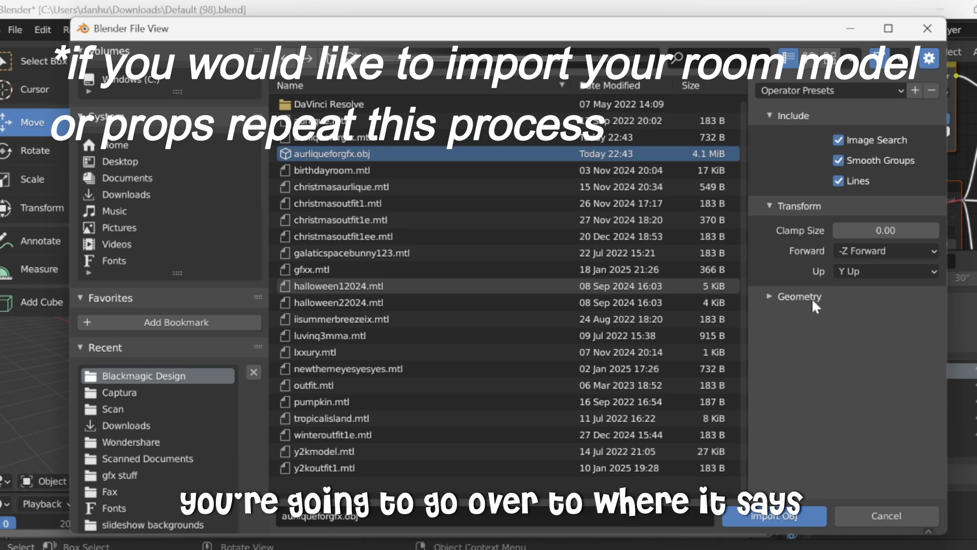
{"action": "left_click", "coordinate": [787, 297]}
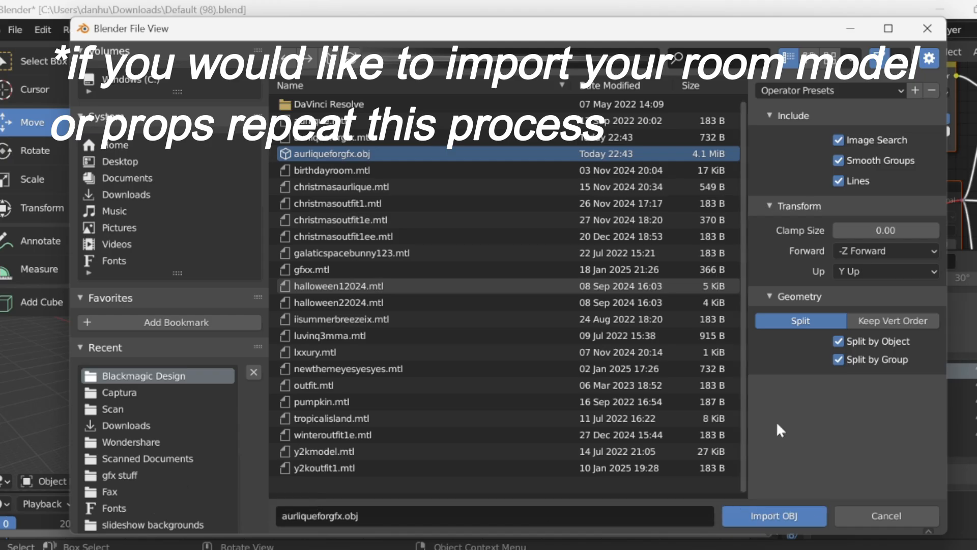
{"action": "left_click", "coordinate": [775, 516]}
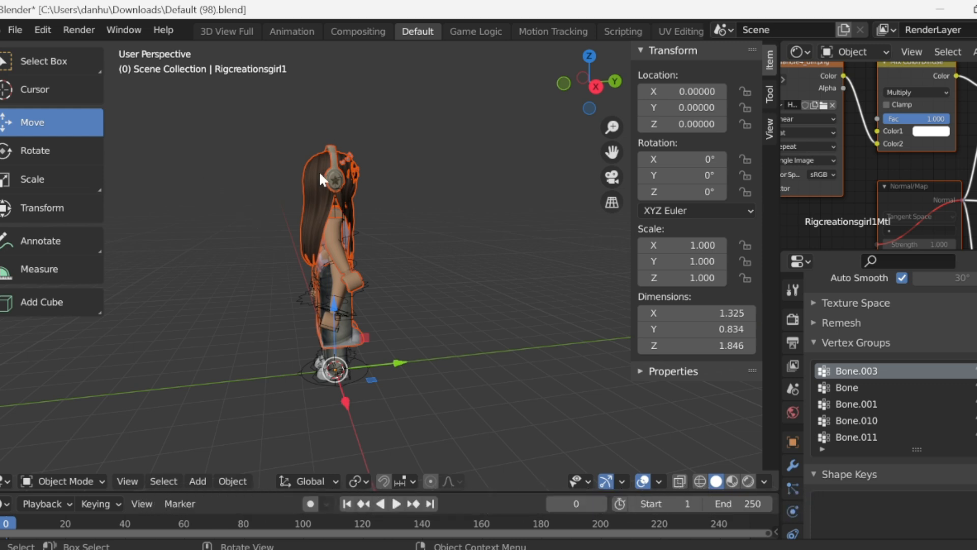
Set the imported avatar's origin to its geometry and move it about 4 units along negative Y, clear of the rig.
{"action": "right_click", "coordinate": [232, 146]}
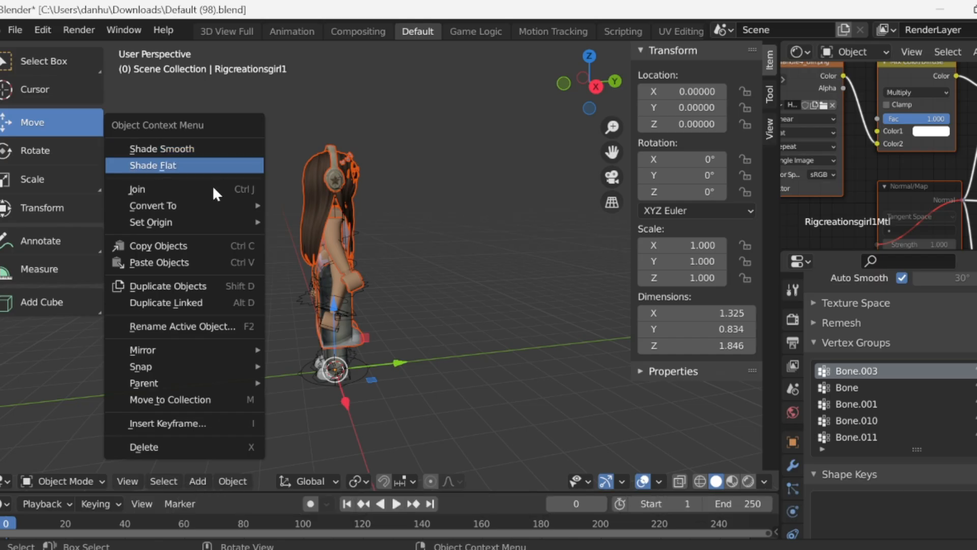
{"action": "left_click", "coordinate": [198, 221]}
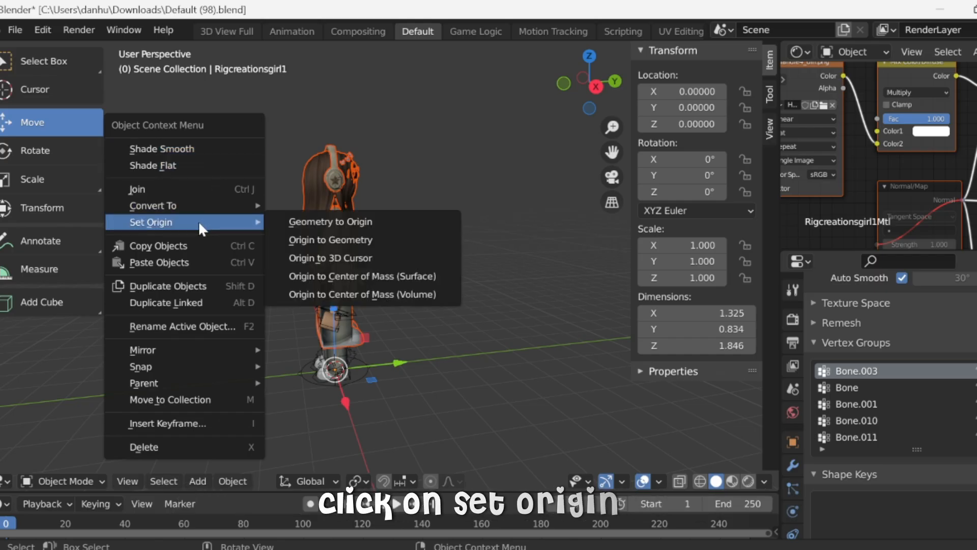
{"action": "left_click", "coordinate": [287, 242]}
{"action": "left_click_drag", "start_coordinate": [339, 152], "coordinate": [342, 200]}
{"action": "left_click_drag", "start_coordinate": [401, 262], "coordinate": [234, 254]}
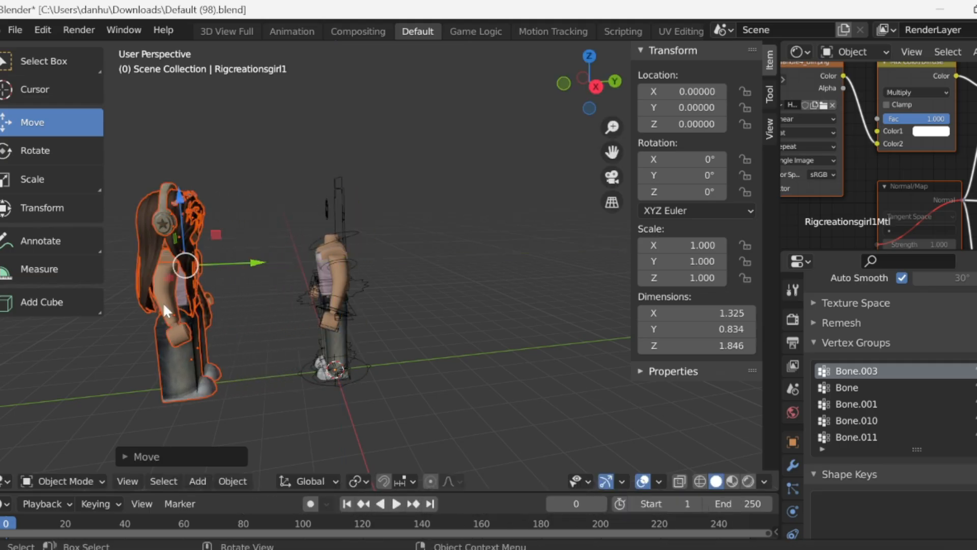
Delete the imported avatar's arms, torso and legs, leaving the hair, headphones and other accessories.
{"action": "left_click", "coordinate": [166, 296]}
{"action": "key", "text": "x"}
{"action": "left_click", "coordinate": [165, 295]}
{"action": "left_click", "coordinate": [176, 285]}
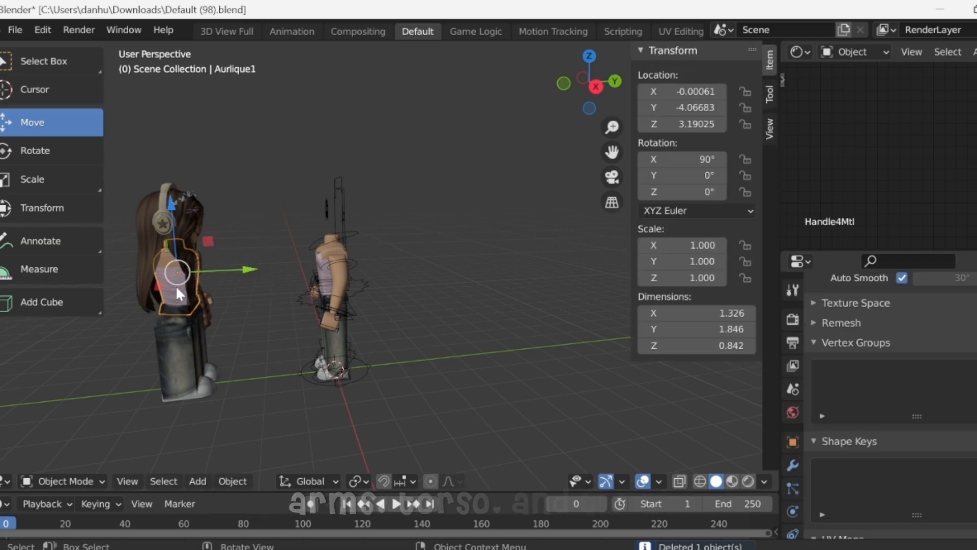
{"action": "key", "text": "x"}
{"action": "left_click", "coordinate": [165, 294]}
{"action": "left_click", "coordinate": [177, 328]}
{"action": "key", "text": "x"}
{"action": "left_click", "coordinate": [183, 316]}
{"action": "left_click", "coordinate": [175, 273]}
{"action": "key", "text": "x"}
{"action": "left_click", "coordinate": [175, 270]}
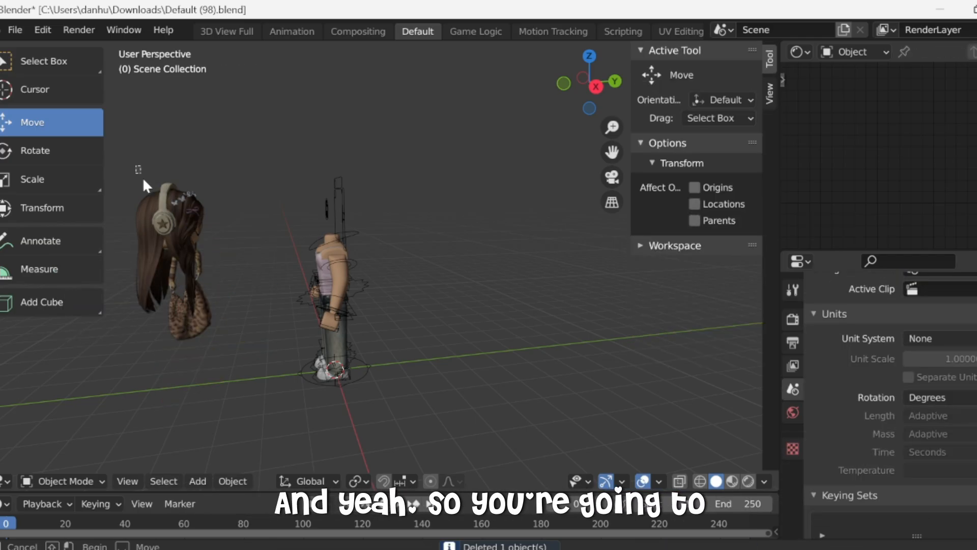
Box-select the imported avatar's remaining hair and accessories and move them onto the rig's neck.
{"action": "left_click_drag", "start_coordinate": [174, 248], "coordinate": [217, 348]}
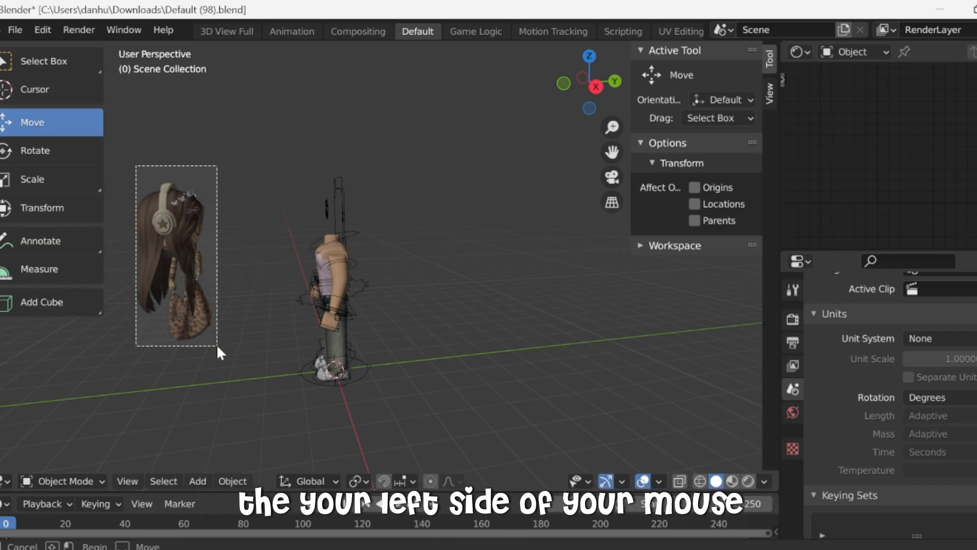
{"action": "left_click_drag", "start_coordinate": [218, 347], "coordinate": [218, 348]}
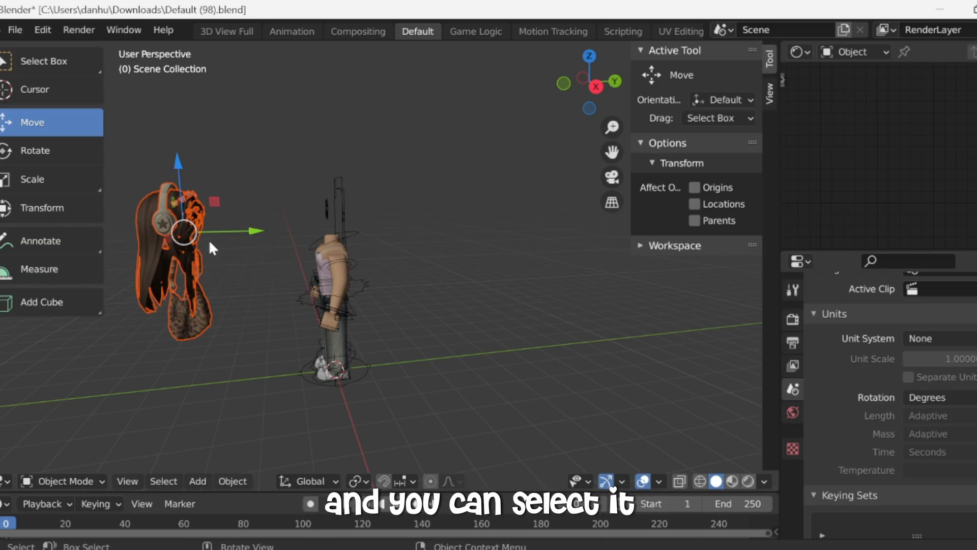
{"action": "middle_click_drag", "start_coordinate": [249, 217], "coordinate": [291, 258]}
{"action": "left_click_drag", "start_coordinate": [302, 274], "coordinate": [419, 219]}
{"action": "left_click_drag", "start_coordinate": [584, 85], "coordinate": [555, 69]}
{"action": "scroll", "coordinate": [365, 209], "scroll_direction": "up", "scroll_amount": 9}
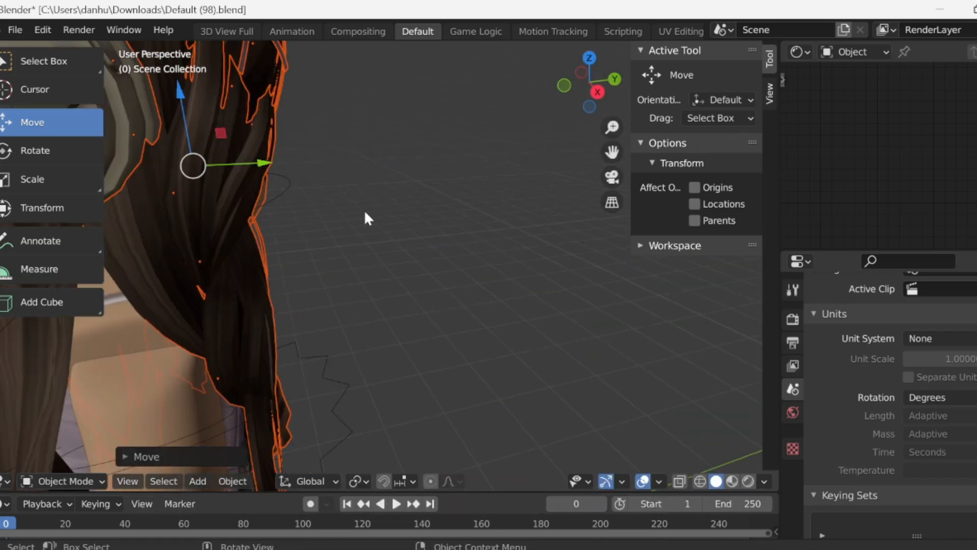
{"action": "scroll", "coordinate": [275, 201], "scroll_direction": "down", "scroll_amount": 4}
{"action": "left_click_drag", "start_coordinate": [280, 155], "coordinate": [280, 147]}
{"action": "left_click_drag", "start_coordinate": [333, 198], "coordinate": [324, 199]}
Rotate the selected head, hair and accessories about half a turn around Z so the face points toward the rig's front.
{"action": "left_click", "coordinate": [40, 157]}
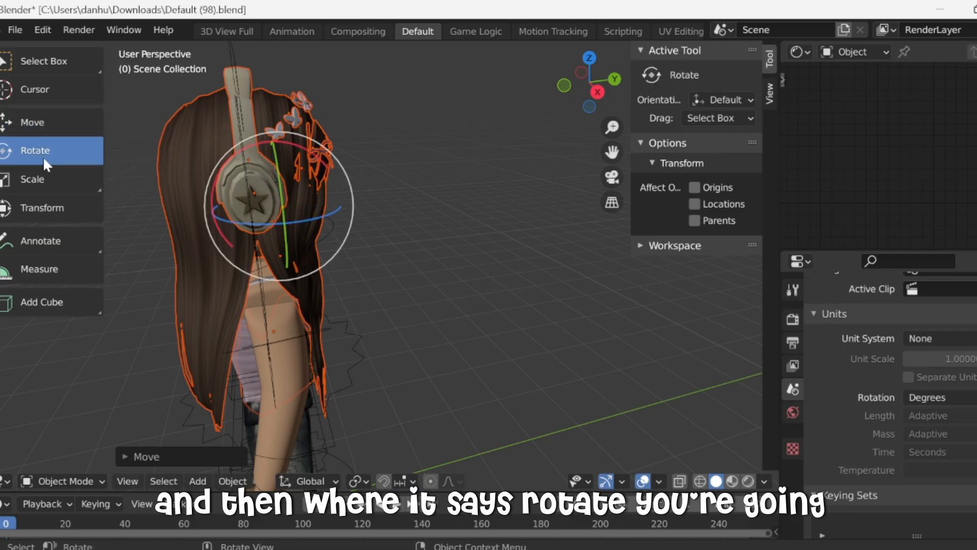
{"action": "left_click_drag", "start_coordinate": [588, 84], "coordinate": [594, 62]}
{"action": "left_click_drag", "start_coordinate": [612, 152], "coordinate": [402, 170]}
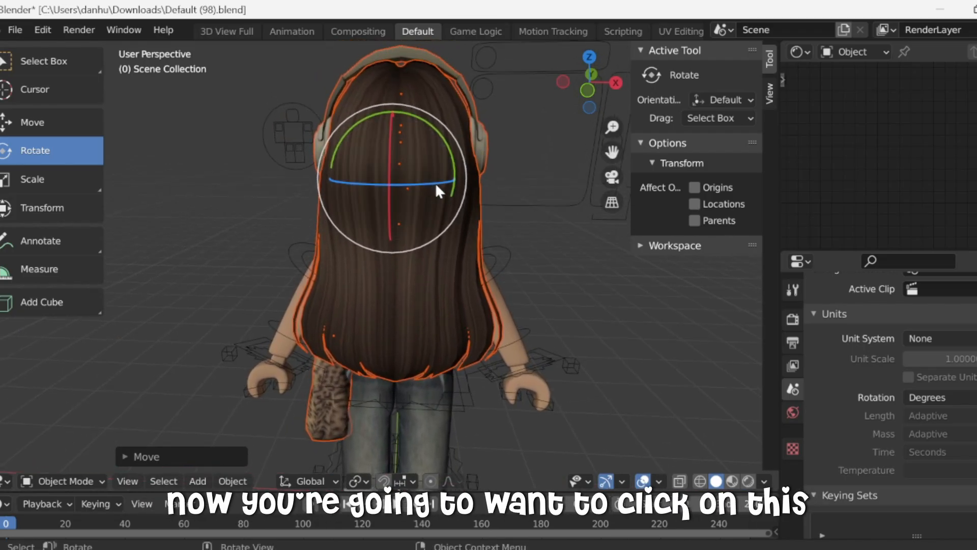
{"action": "left_click_drag", "start_coordinate": [438, 182], "coordinate": [282, 158]}
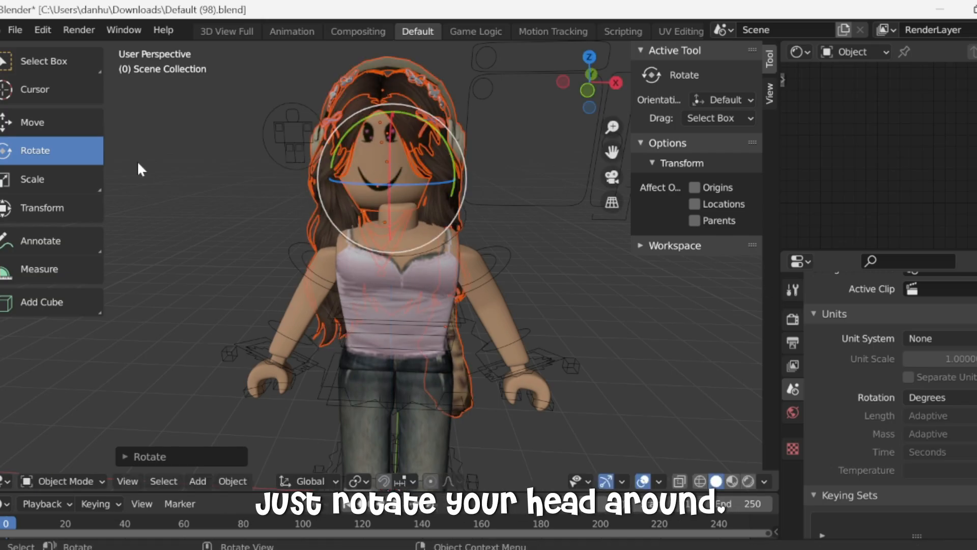
Move the head and accessories along Y onto the rig's neck and fine-tune their rotation and position to align with the body.
{"action": "left_click", "coordinate": [37, 121]}
{"action": "left_click_drag", "start_coordinate": [565, 87], "coordinate": [471, 90]}
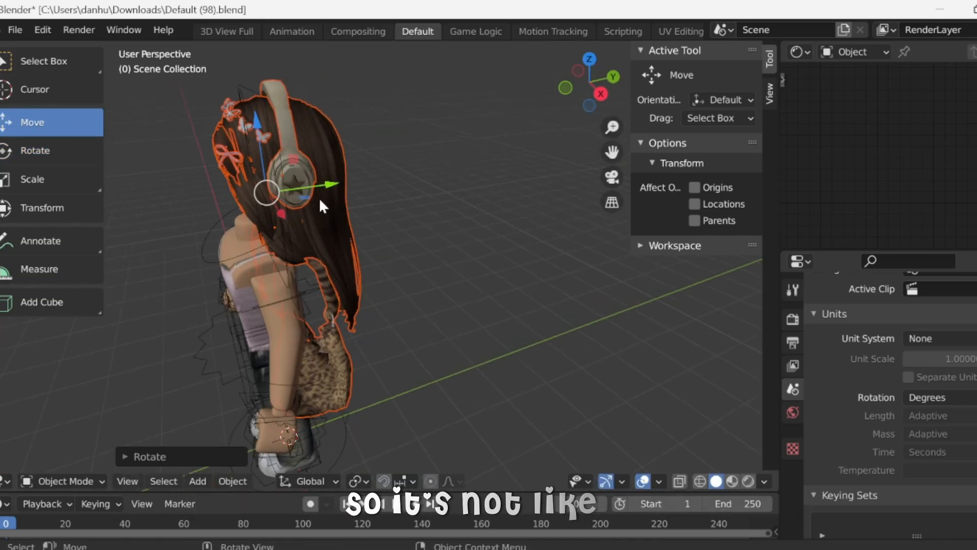
{"action": "left_click_drag", "start_coordinate": [318, 185], "coordinate": [277, 180]}
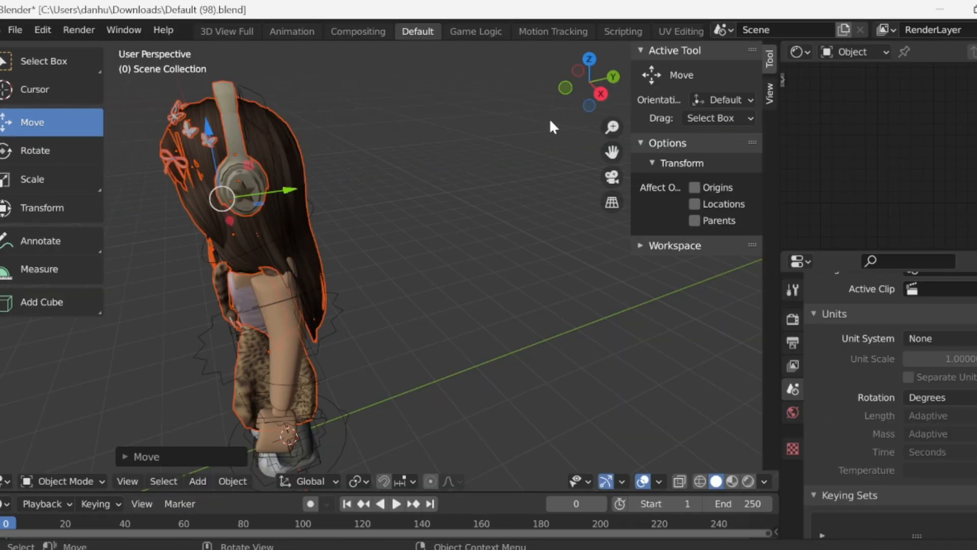
{"action": "left_click_drag", "start_coordinate": [572, 92], "coordinate": [664, 93]}
{"action": "left_click", "coordinate": [37, 151]}
{"action": "left_click_drag", "start_coordinate": [407, 208], "coordinate": [433, 207]}
{"action": "left_click", "coordinate": [34, 122]}
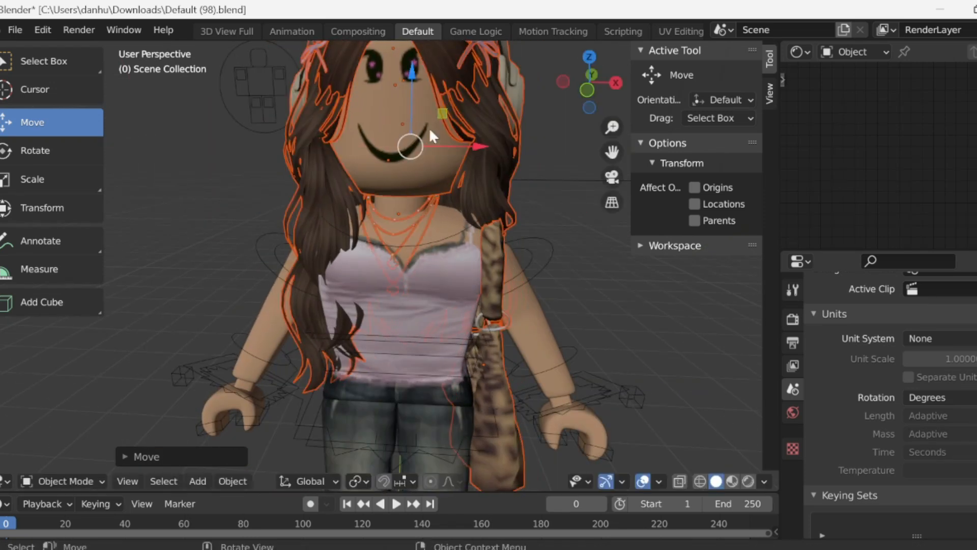
{"action": "key", "text": "shift+space"}
{"action": "key", "text": "r"}
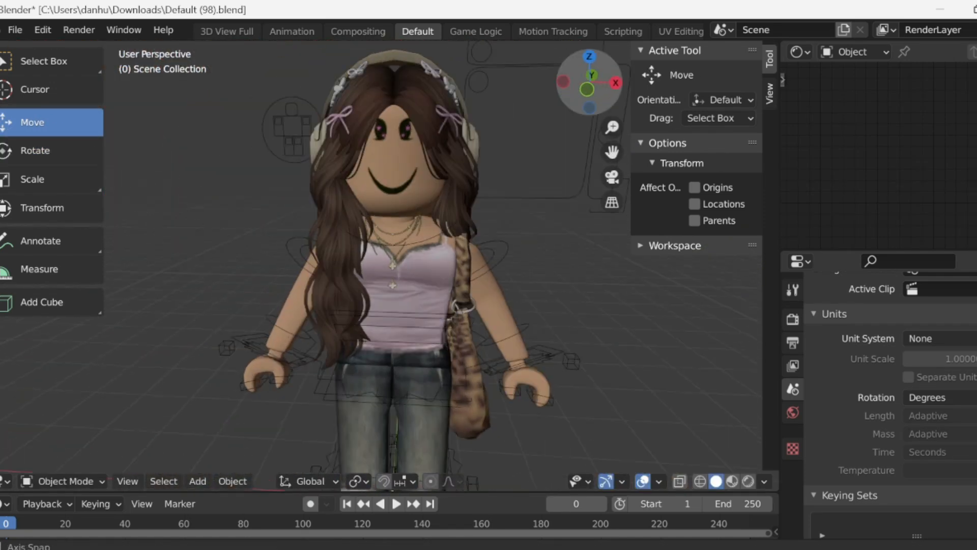
{"action": "scroll", "coordinate": [575, 319], "scroll_direction": "down", "scroll_amount": 2}
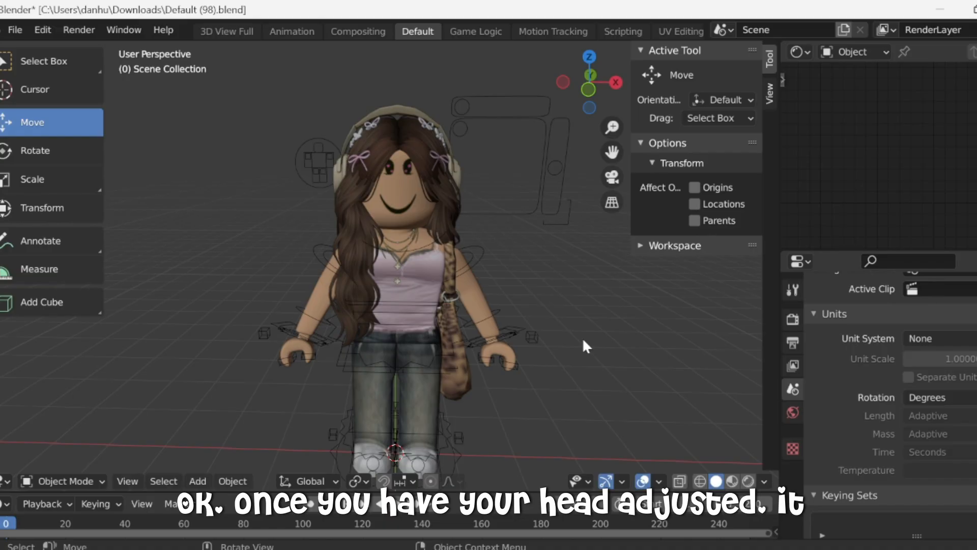
Move the necklace forward to about -0.195 on Y so it sits in front of the chest.
{"action": "scroll", "coordinate": [536, 304], "scroll_direction": "up", "scroll_amount": 6}
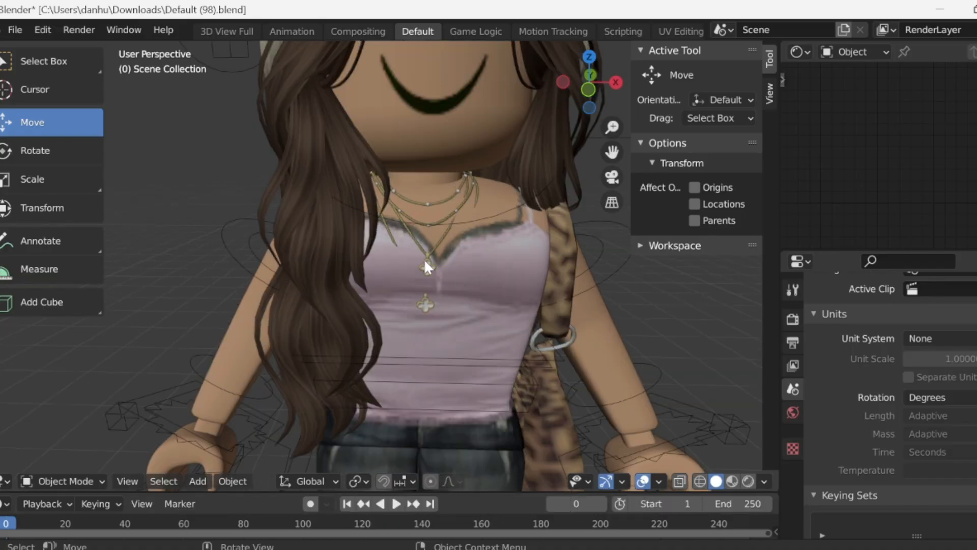
{"action": "left_click", "coordinate": [421, 253]}
{"action": "left_click", "coordinate": [423, 253]}
{"action": "left_click_drag", "start_coordinate": [585, 94], "coordinate": [558, 99]}
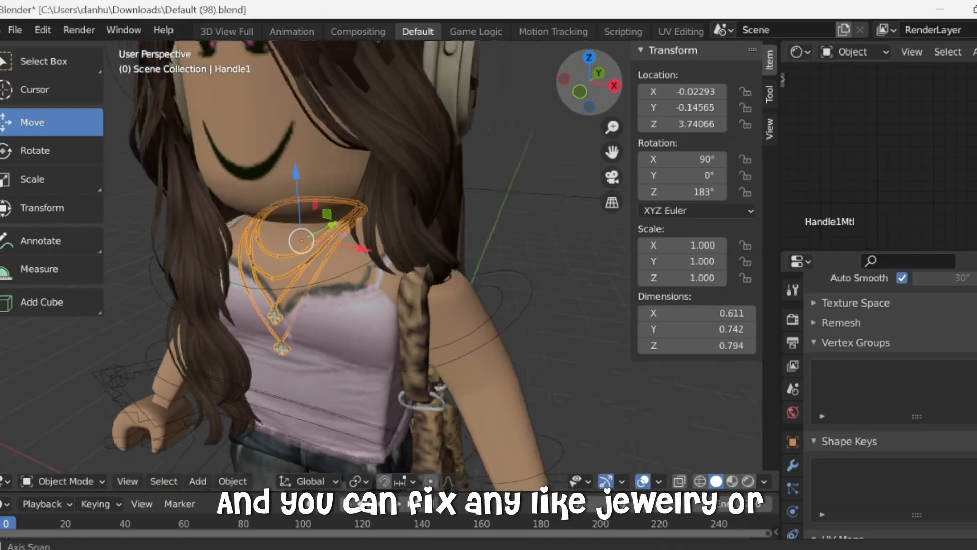
{"action": "left_click_drag", "start_coordinate": [312, 224], "coordinate": [308, 235]}
{"action": "left_click", "coordinate": [569, 173]}
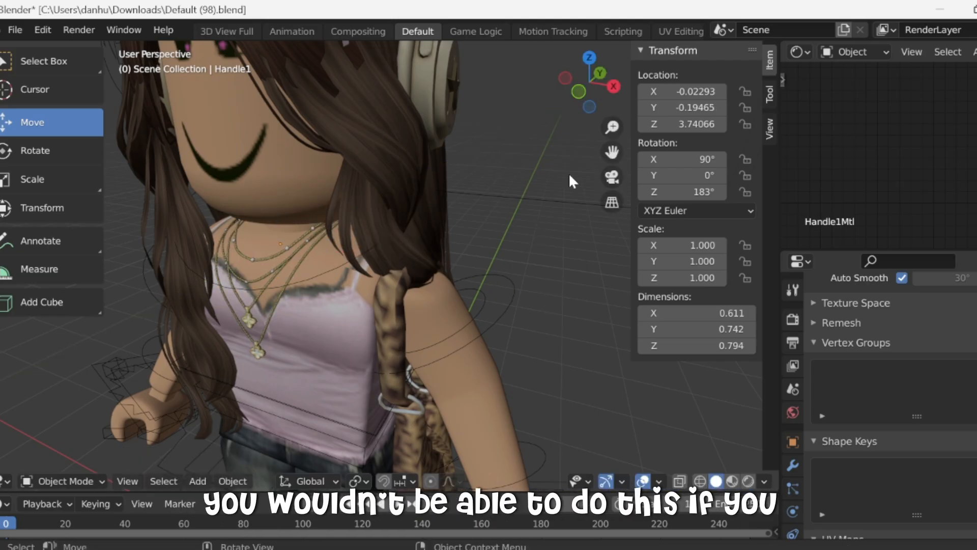
Select the character's rig armature and switch it to Pose Mode.
{"action": "mouse_move", "coordinate": [591, 93]}
{"action": "left_mouse_down"}
{"action": "mouse_move", "coordinate": [629, 97]}
{"action": "mouse_move", "coordinate": [593, 96]}
{"action": "left_mouse_up"}
{"action": "scroll", "coordinate": [509, 190], "scroll_direction": "down", "scroll_amount": 2}
{"action": "scroll", "coordinate": [323, 251], "scroll_direction": "down", "scroll_amount": 3}
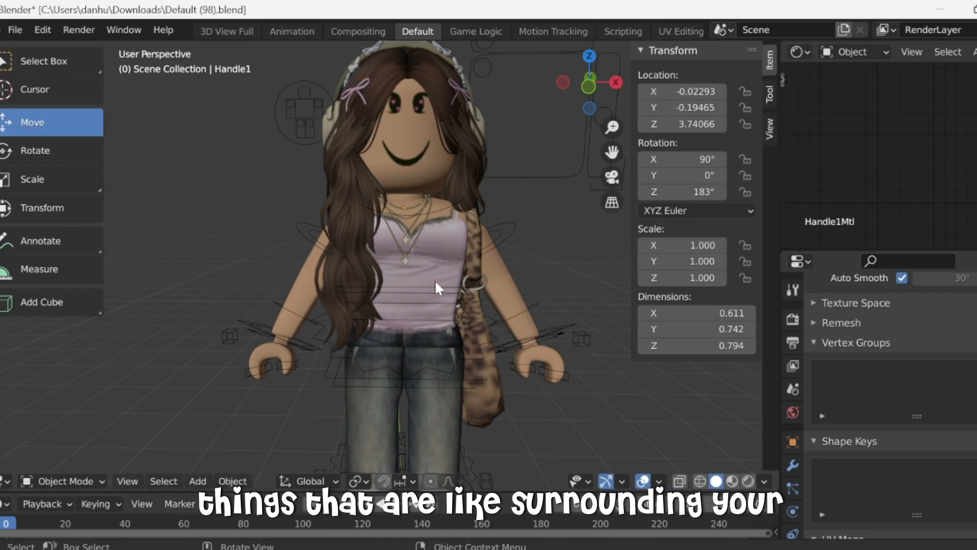
{"action": "left_click", "coordinate": [274, 300]}
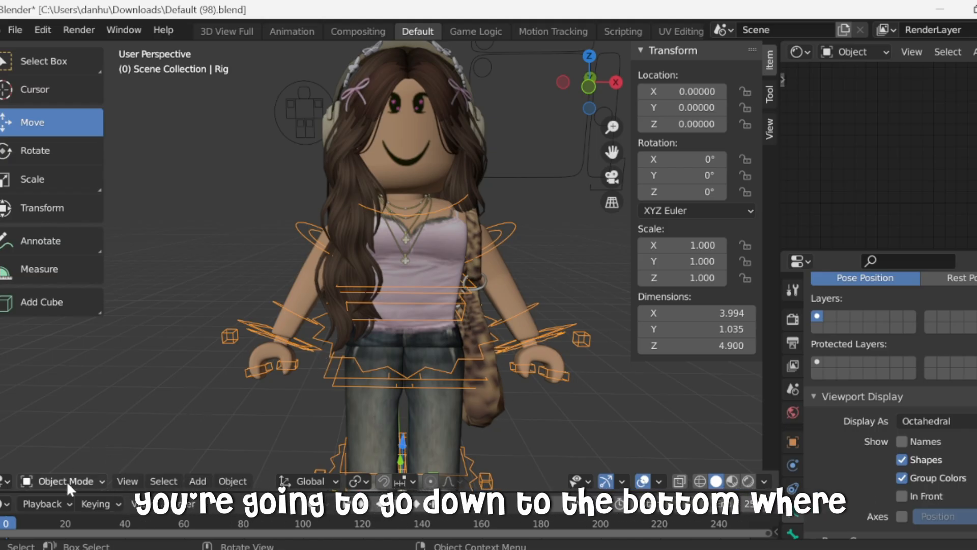
{"action": "left_click", "coordinate": [52, 481]}
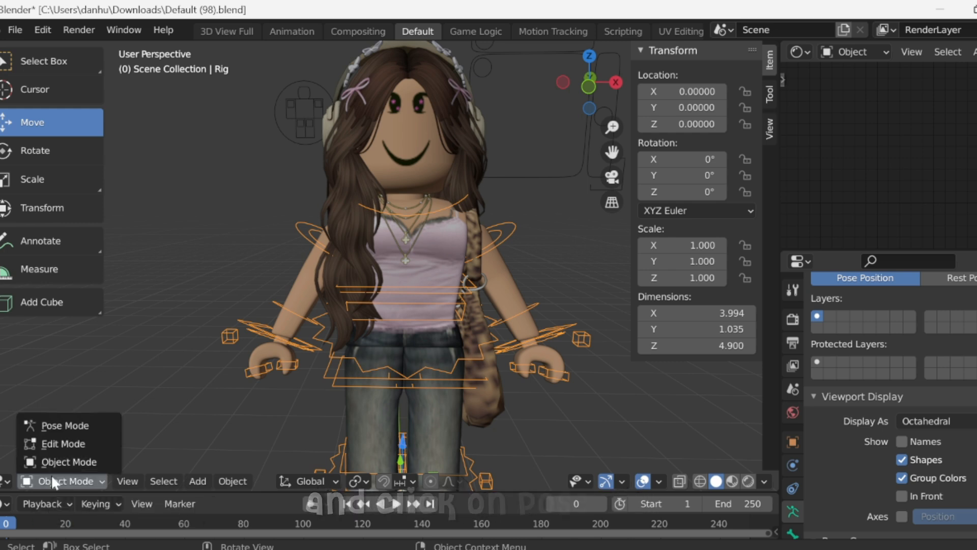
{"action": "left_click", "coordinate": [51, 426]}
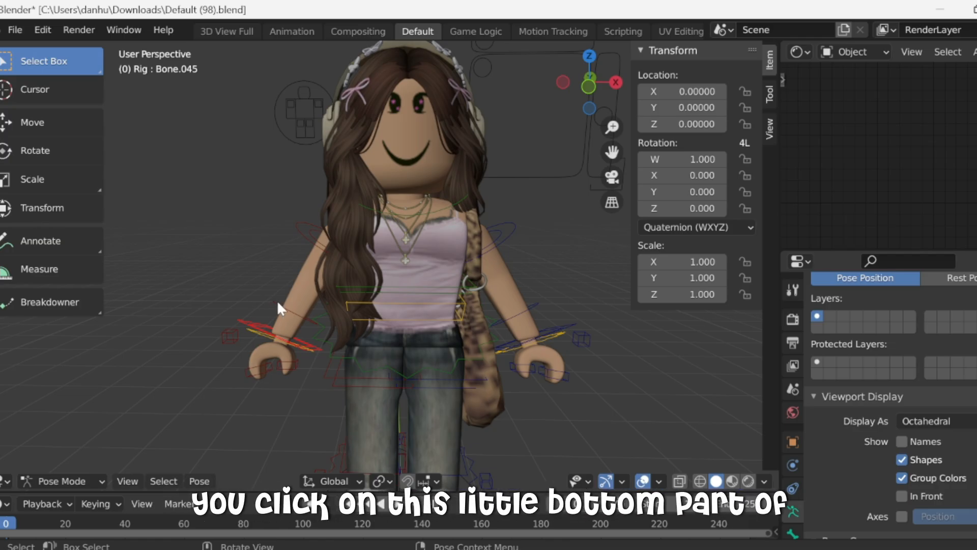
Rotate the lower-arm bone of the character's right arm to bend the elbow, undoing one change along the way.
{"action": "left_click", "coordinate": [277, 300]}
{"action": "left_click", "coordinate": [35, 151]}
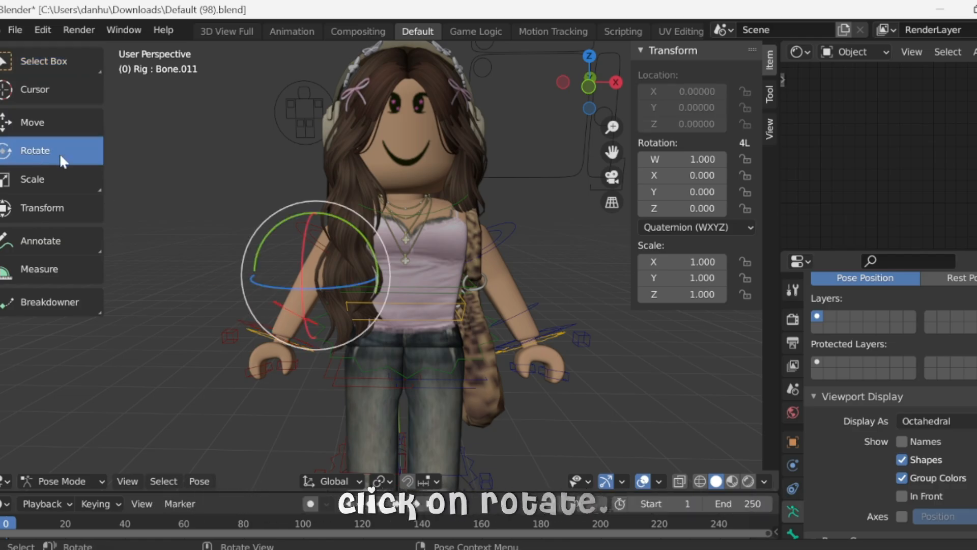
{"action": "left_click_drag", "start_coordinate": [307, 229], "coordinate": [395, 220]}
{"action": "left_click", "coordinate": [43, 29]}
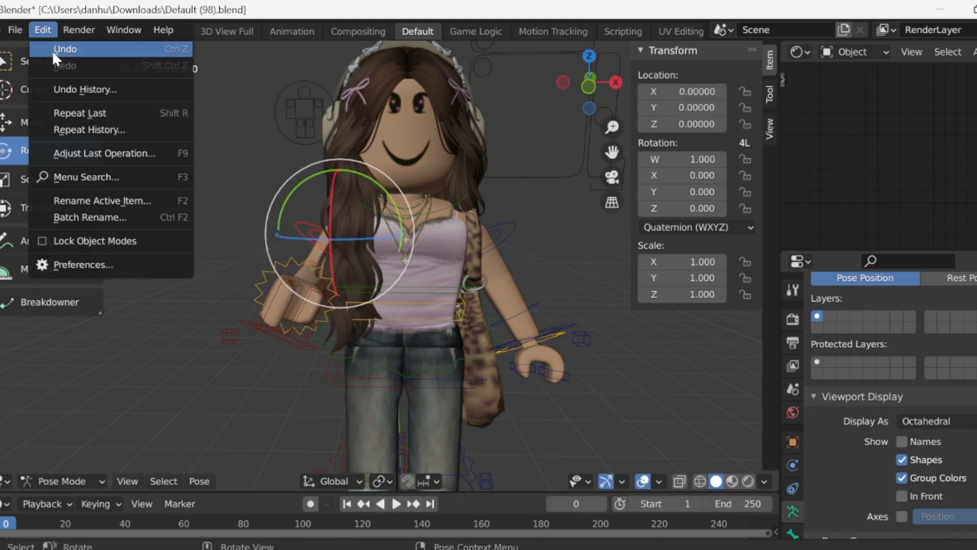
{"action": "left_click", "coordinate": [49, 50]}
{"action": "left_click_drag", "start_coordinate": [279, 240], "coordinate": [319, 233]}
{"action": "left_click_drag", "start_coordinate": [570, 92], "coordinate": [588, 106]}
{"action": "scroll", "coordinate": [375, 231], "scroll_direction": "up", "scroll_amount": 4}
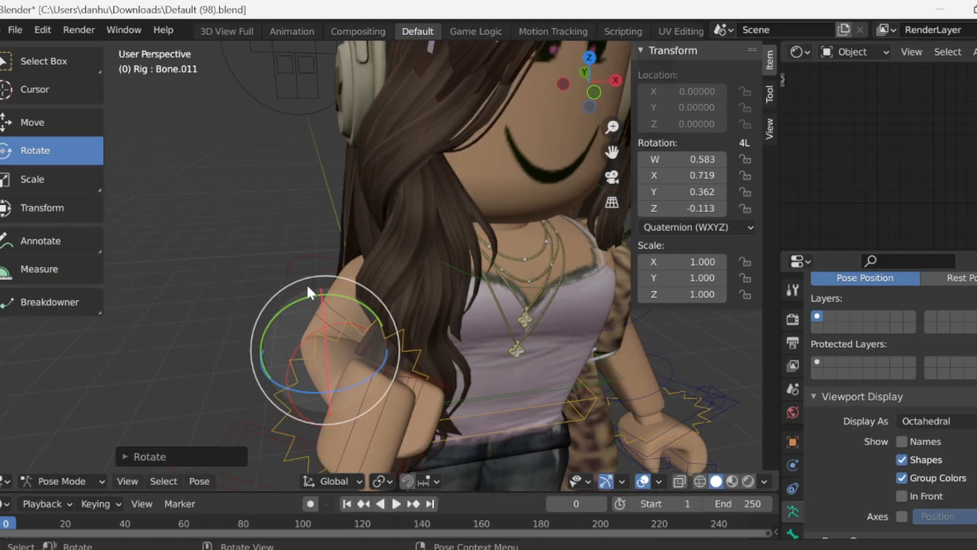
Rotate the upper-arm bone of the character's right arm to raise the hand beside the face.
{"action": "left_click", "coordinate": [311, 276]}
{"action": "left_click_drag", "start_coordinate": [615, 97], "coordinate": [606, 88]}
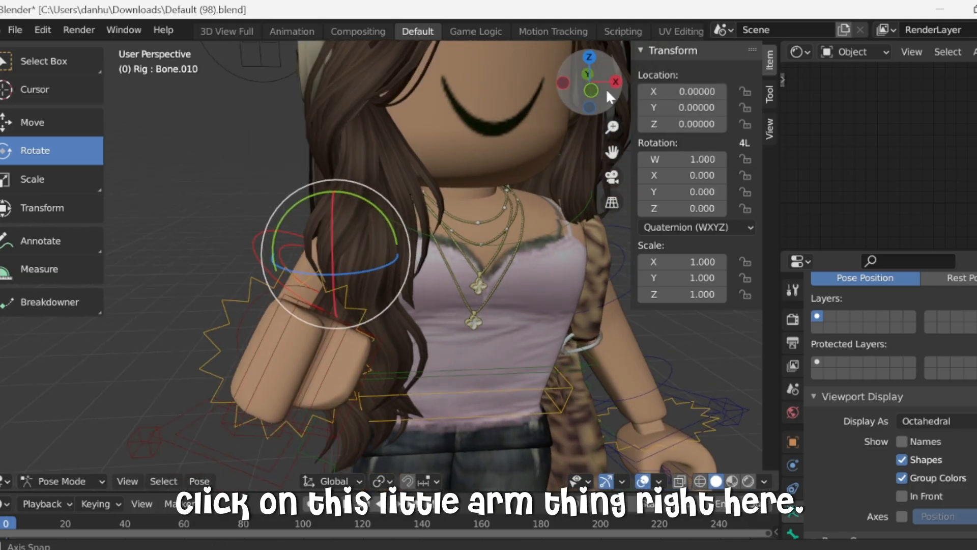
{"action": "scroll", "coordinate": [382, 173], "scroll_direction": "down", "scroll_amount": 3}
{"action": "left_click_drag", "start_coordinate": [336, 252], "coordinate": [345, 215]}
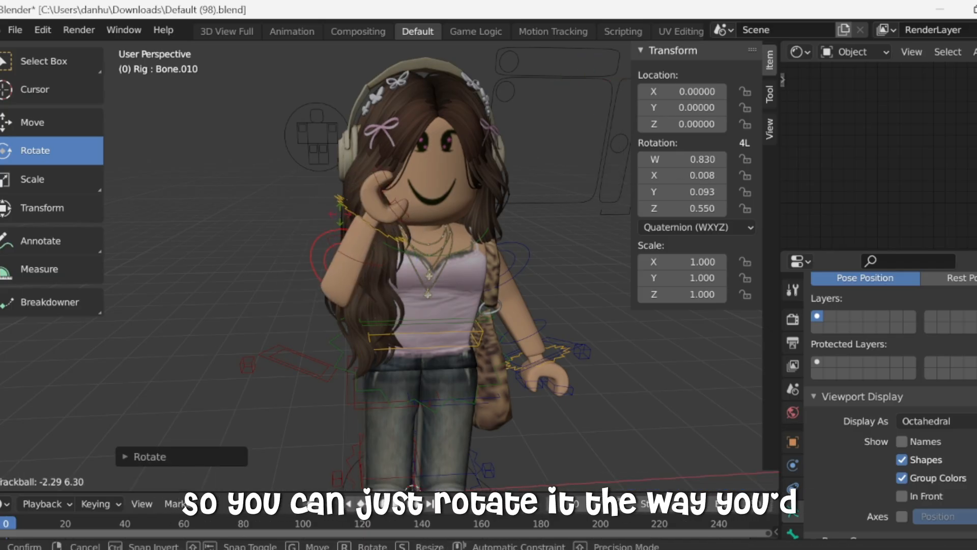
Rotate the character's right hand bone freely to turn the hand against the cheek.
{"action": "left_click", "coordinate": [364, 218]}
{"action": "left_click", "coordinate": [356, 234]}
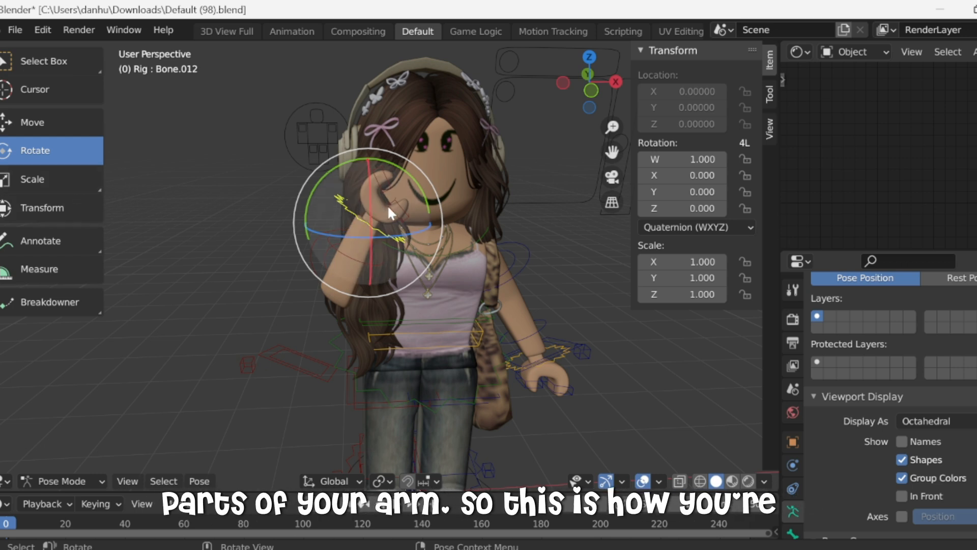
{"action": "left_click_drag", "start_coordinate": [387, 204], "coordinate": [405, 211]}
{"action": "left_click_drag", "start_coordinate": [456, 289], "coordinate": [457, 262]}
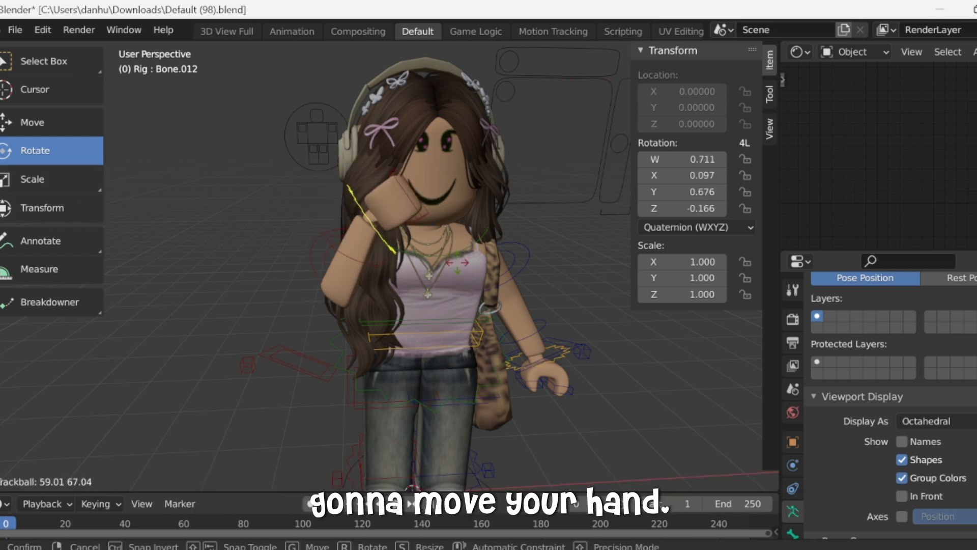
Fine-tune the rotation of the character's right upper arm so the hand sits close to the cheek.
{"action": "middle_click_drag", "start_coordinate": [576, 124], "coordinate": [375, 156]}
{"action": "left_click_drag", "start_coordinate": [574, 91], "coordinate": [590, 88]}
{"action": "left_click_drag", "start_coordinate": [373, 160], "coordinate": [380, 164]}
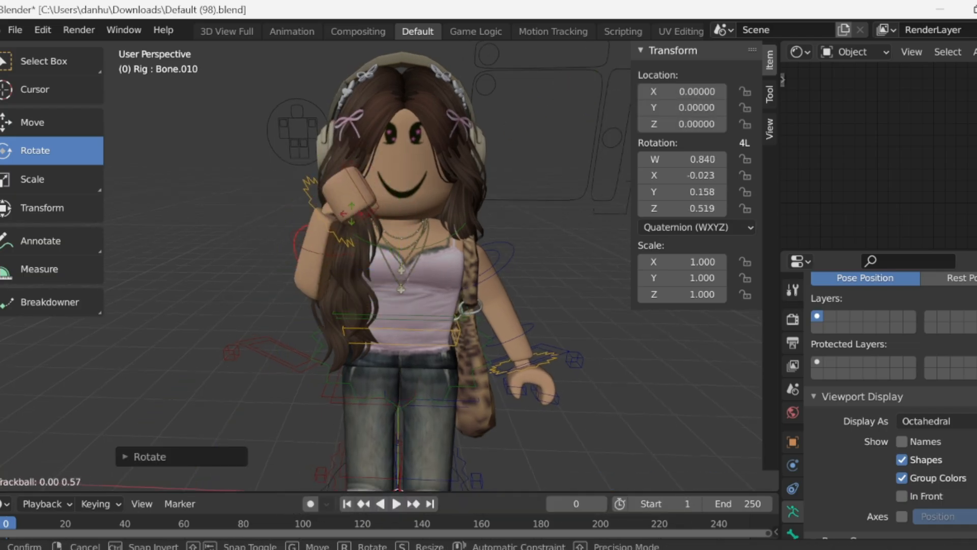
{"action": "left_click", "coordinate": [454, 253]}
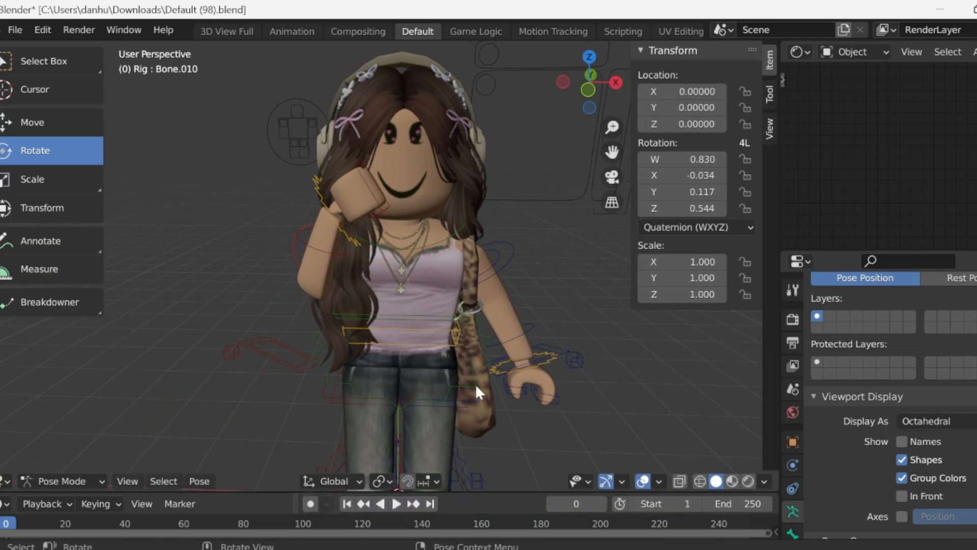
Rotate the lower-arm bone of the character's left arm freely to bend the elbow about halfway.
{"action": "left_click", "coordinate": [530, 325]}
{"action": "key", "text": "r"}
{"action": "key", "text": "r"}
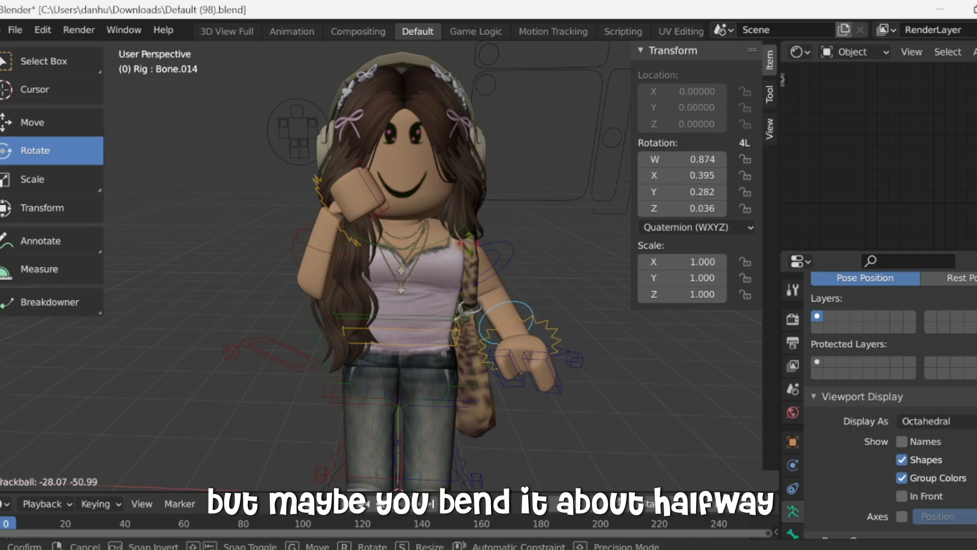
{"action": "left_click", "coordinate": [509, 258]}
Rotate the upper-arm bone of the character's left arm to raise the hand beside the head.
{"action": "left_click", "coordinate": [508, 252]}
{"action": "left_click_drag", "start_coordinate": [506, 244], "coordinate": [458, 187]}
{"action": "left_click_drag", "start_coordinate": [510, 223], "coordinate": [552, 196]}
{"action": "left_click", "coordinate": [532, 190]}
{"action": "left_click", "coordinate": [501, 275]}
{"action": "left_click_drag", "start_coordinate": [444, 198], "coordinate": [430, 205]}
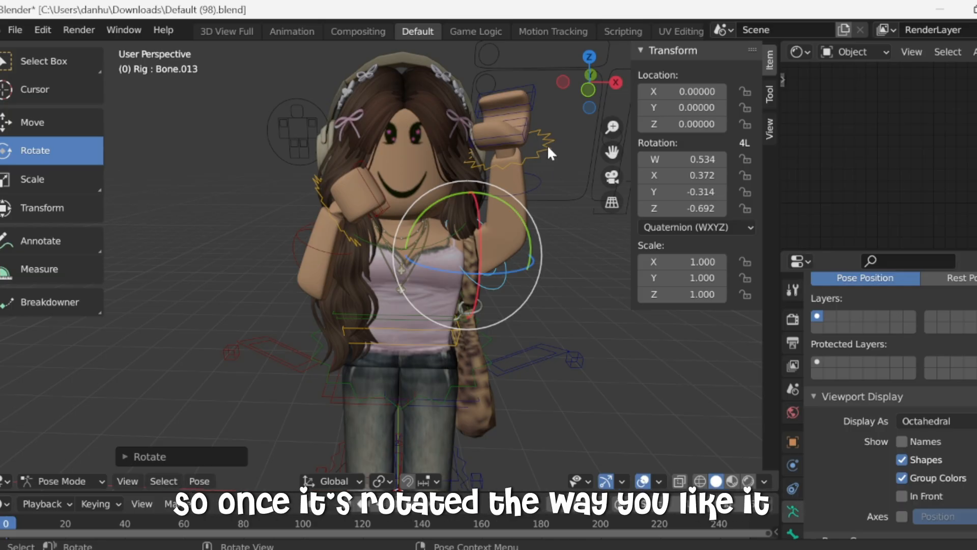
Refine the rotation of the character's raised left hand and forearm.
{"action": "left_click_drag", "start_coordinate": [563, 81], "coordinate": [511, 210]}
{"action": "left_click", "coordinate": [528, 157]}
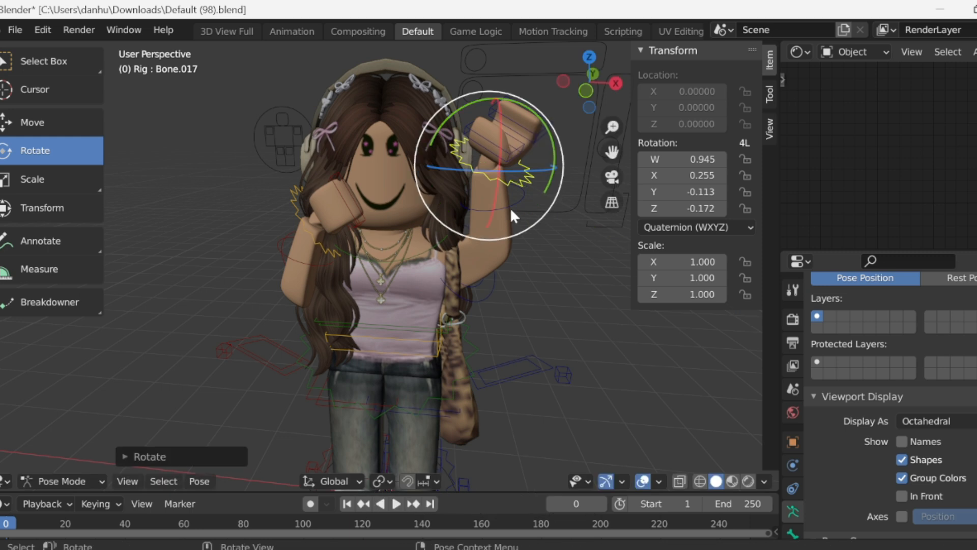
{"action": "left_click", "coordinate": [510, 279]}
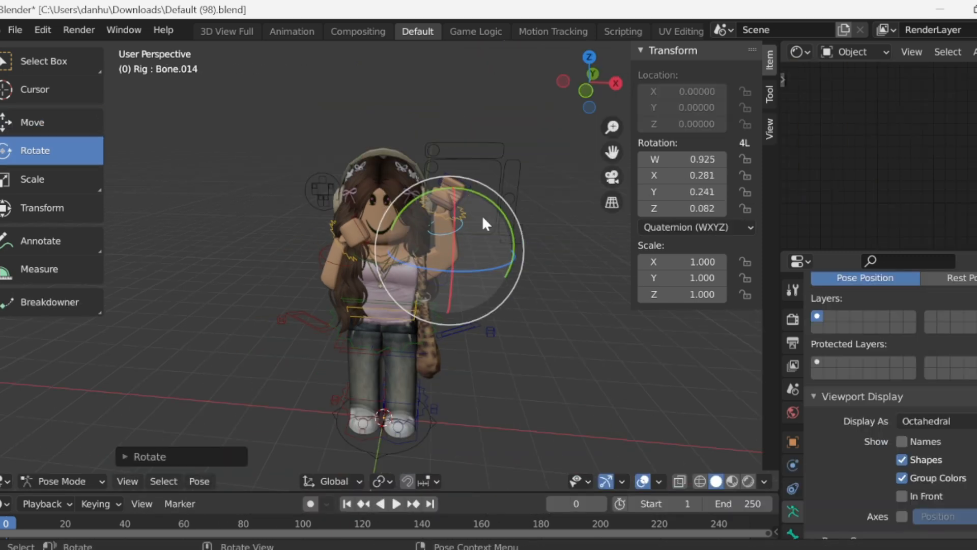
{"action": "scroll", "coordinate": [482, 215], "scroll_direction": "up", "scroll_amount": 3}
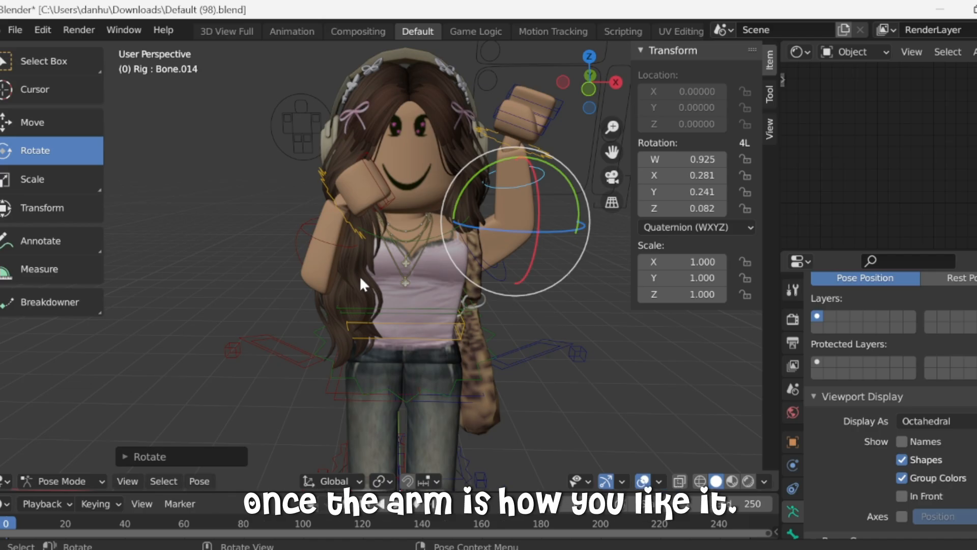
Return to Object Mode and delete the scene's old camera, keeping the posed rig.
{"action": "left_click", "coordinate": [62, 479]}
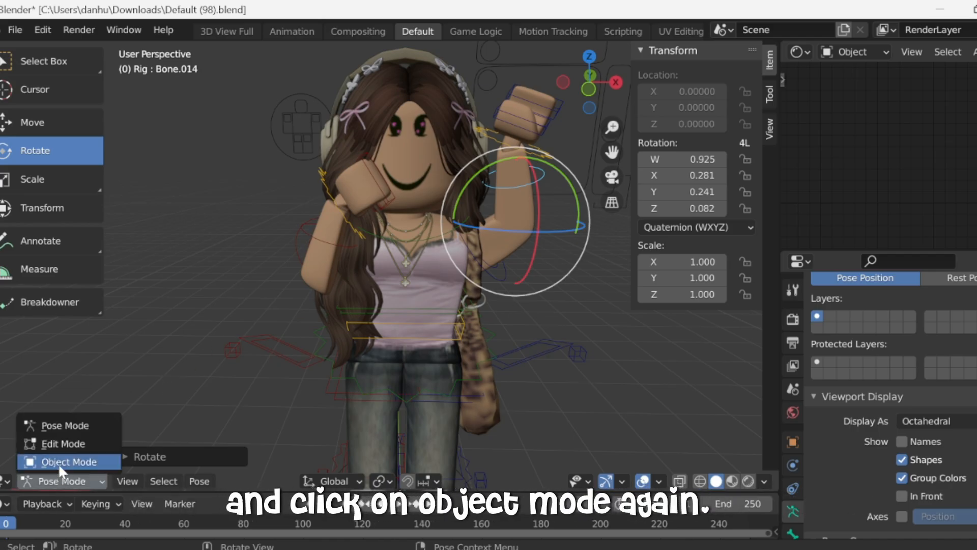
{"action": "left_click", "coordinate": [58, 463]}
{"action": "key", "text": "Delete"}
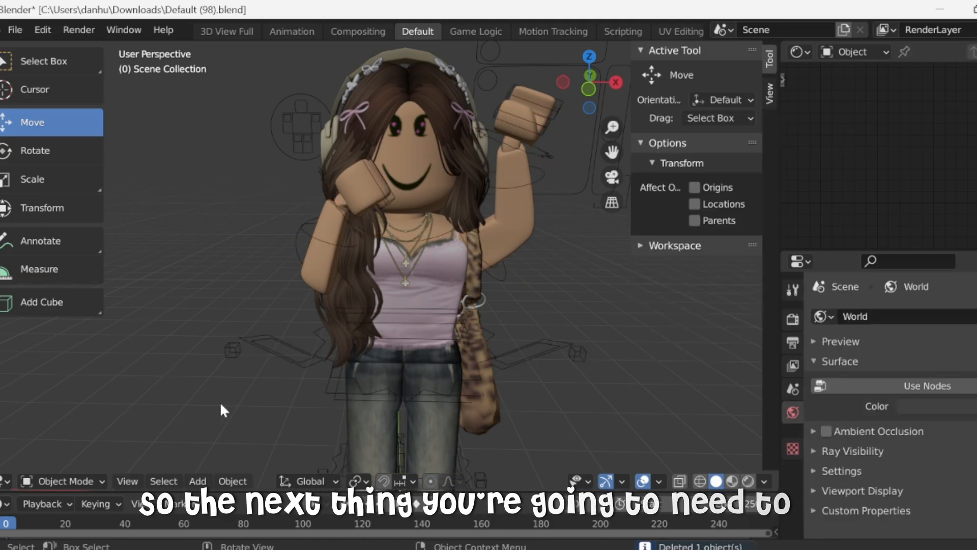
Add a camera, raise it to about 4.71 on Z and move it to about -6.01 on Y, in front of the character.
{"action": "left_click", "coordinate": [199, 481]}
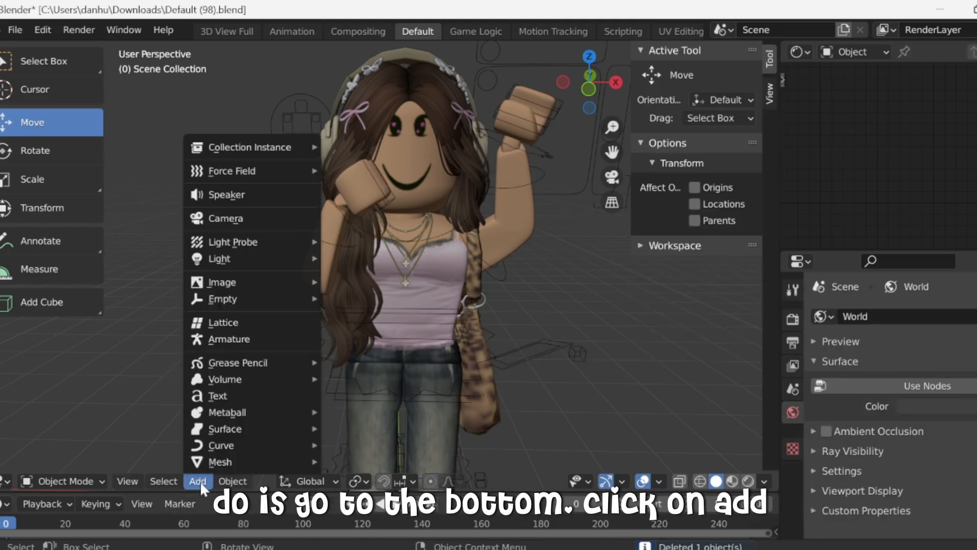
{"action": "left_click", "coordinate": [232, 219]}
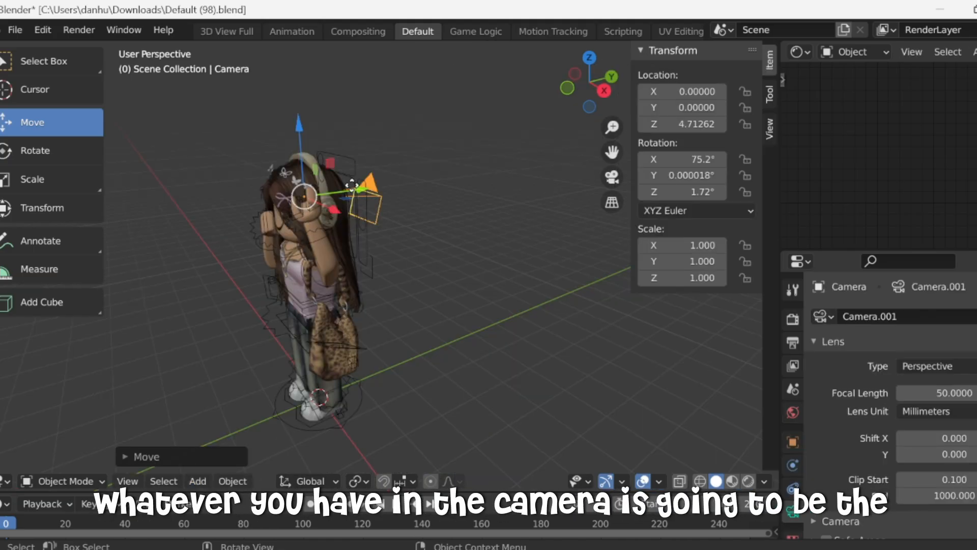
{"action": "left_click_drag", "start_coordinate": [323, 194], "coordinate": [296, 198]}
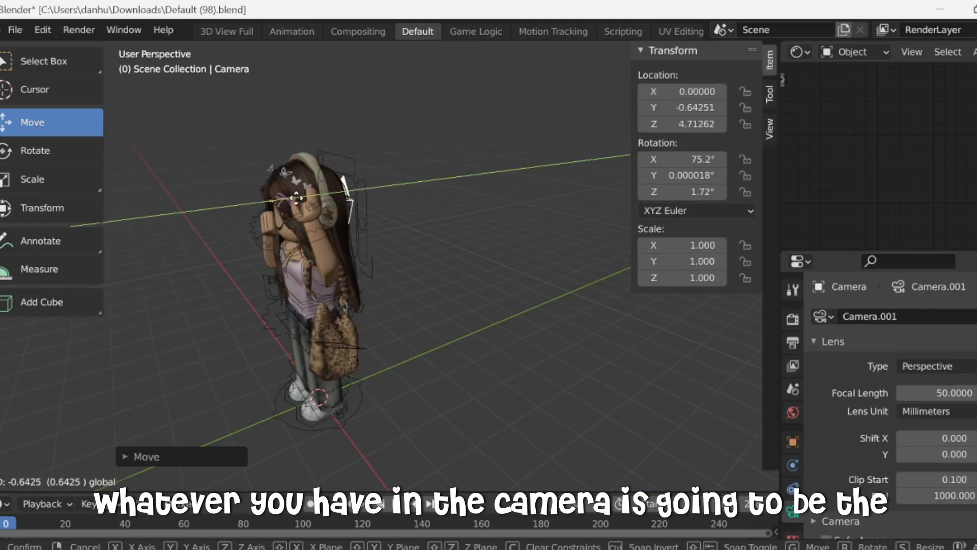
{"action": "left_click_drag", "start_coordinate": [133, 229], "coordinate": [635, 282]}
{"action": "scroll", "coordinate": [483, 279], "scroll_direction": "down", "scroll_amount": 4}
{"action": "left_click_drag", "start_coordinate": [582, 87], "coordinate": [443, 193]}
{"action": "scroll", "coordinate": [440, 209], "scroll_direction": "up", "scroll_amount": 3}
{"action": "left_click", "coordinate": [584, 91]}
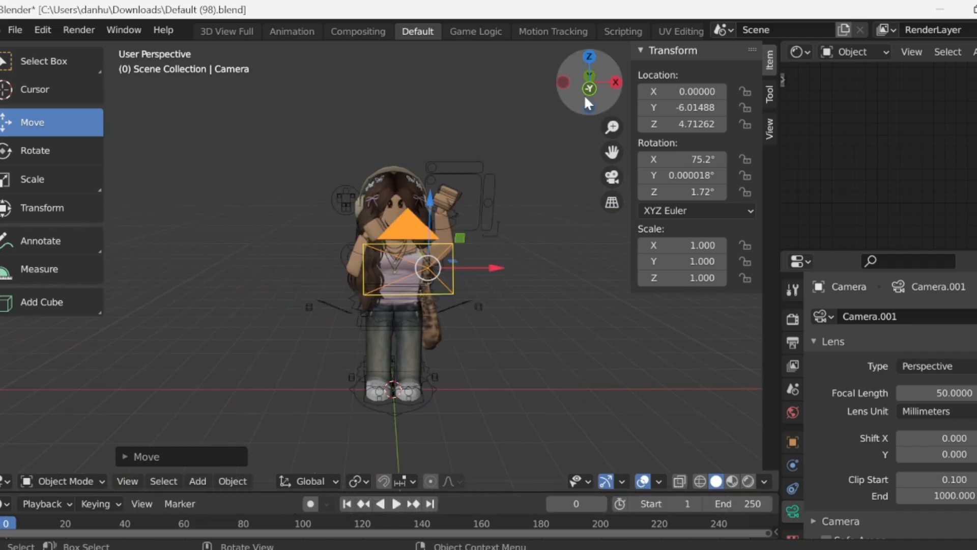
Look through the new camera and set the render output's horizontal resolution to 1200 px.
{"action": "left_click", "coordinate": [612, 178]}
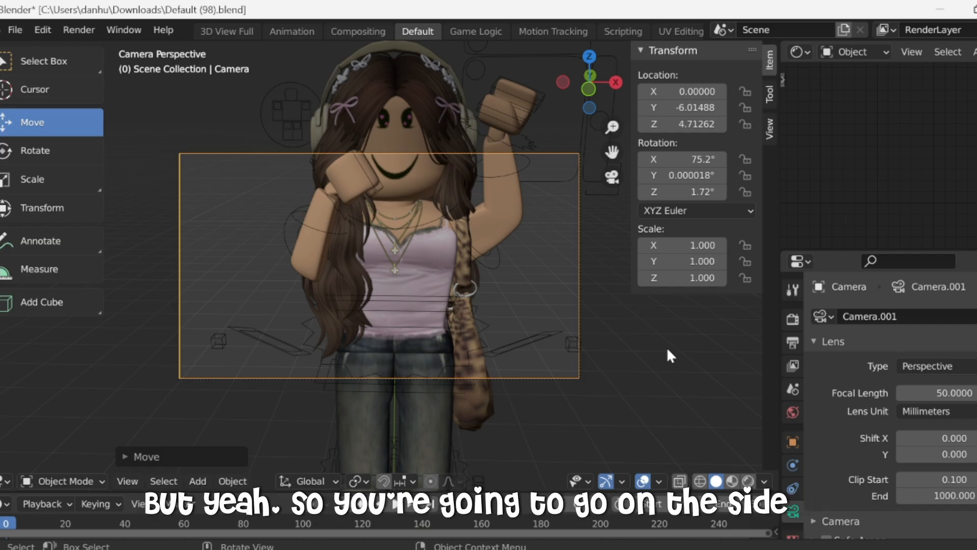
{"action": "left_click", "coordinate": [792, 339]}
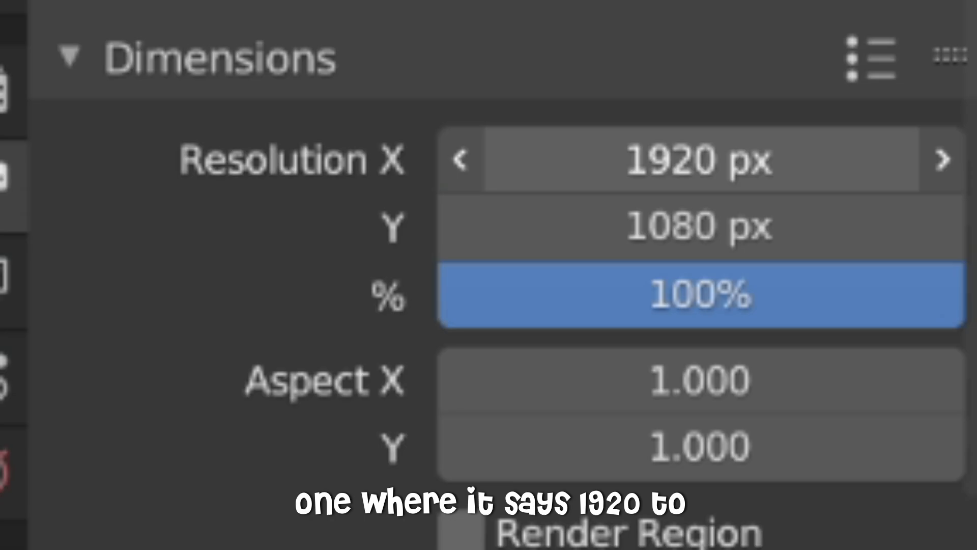
{"action": "left_click", "coordinate": [665, 159]}
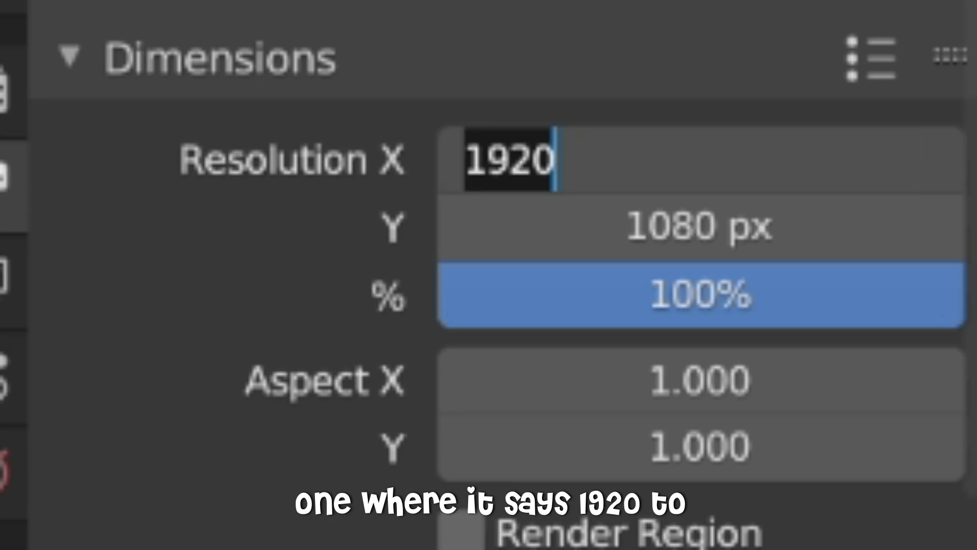
{"action": "type", "text": "12"}
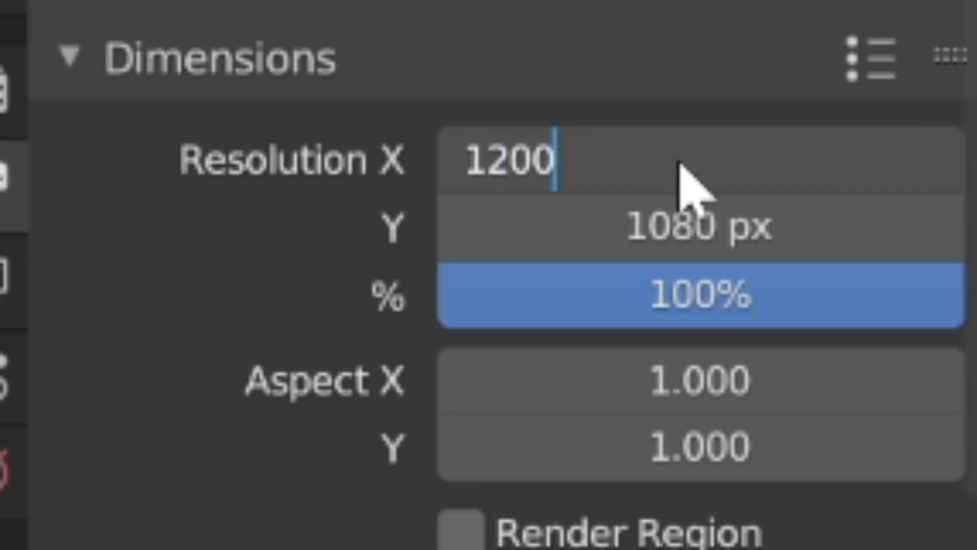
{"action": "type", "text": "00"}
{"action": "key", "text": "Return"}
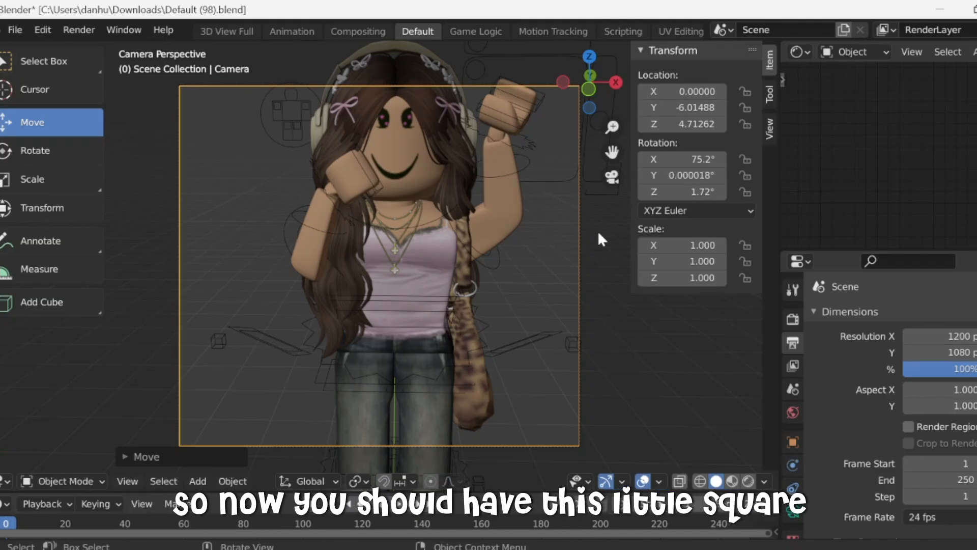
Frame the upper body by setting the camera's X rotation to about 80.6° and its location to about 0.04, -6.57, 4.56.
{"action": "left_click_drag", "start_coordinate": [665, 153], "coordinate": [689, 153]}
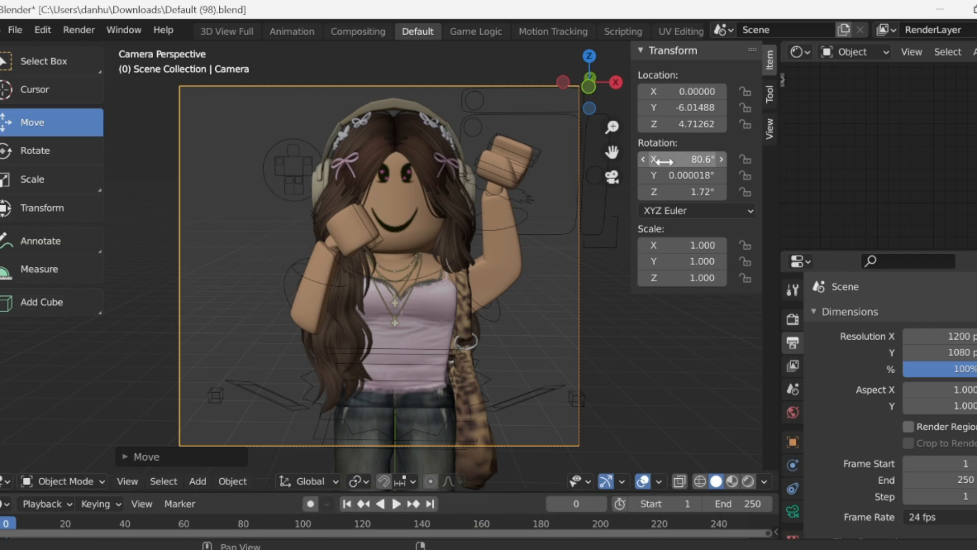
{"action": "left_click_drag", "start_coordinate": [685, 192], "coordinate": [685, 192]}
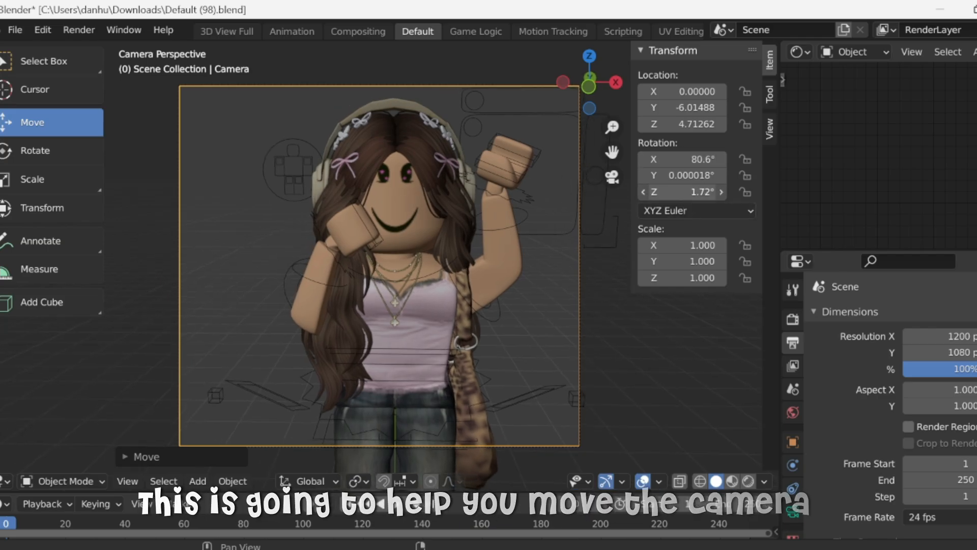
{"action": "mouse_move", "coordinate": [695, 107]}
{"action": "left_mouse_down"}
{"action": "mouse_move", "coordinate": [659, 107]}
{"action": "mouse_move", "coordinate": [681, 108]}
{"action": "mouse_move", "coordinate": [694, 90]}
{"action": "left_mouse_up"}
{"action": "left_click_drag", "start_coordinate": [694, 124], "coordinate": [687, 124]}
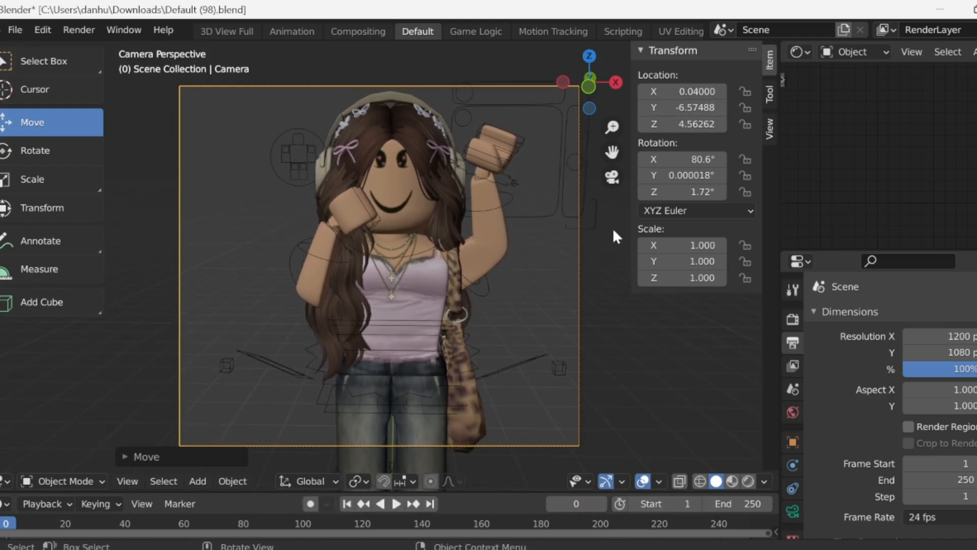
Select the head together with its hair, headphones, bows and other accessories, and rotate them all to tilt the head.
{"action": "left_click", "coordinate": [397, 224]}
{"action": "left_click", "coordinate": [236, 244]}
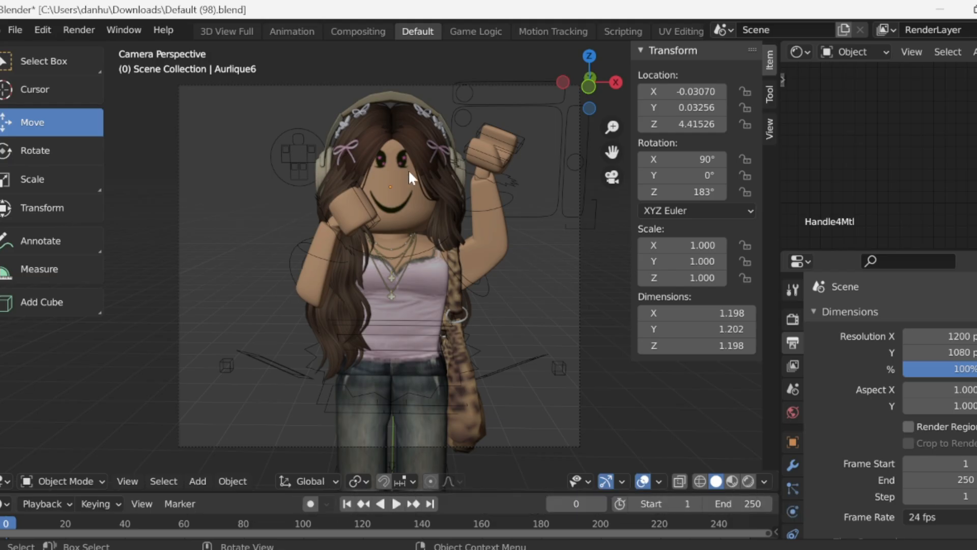
{"action": "left_click", "coordinate": [390, 151]}
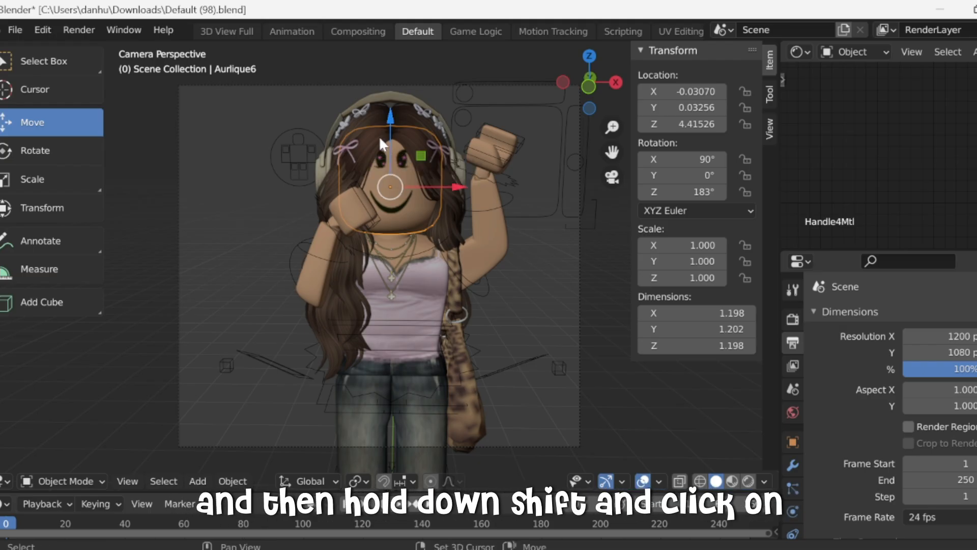
{"action": "left_click", "coordinate": [377, 132], "text": "shift"}
{"action": "left_click", "coordinate": [359, 113], "text": "shift"}
{"action": "left_click", "coordinate": [350, 144], "text": "shift"}
{"action": "left_click", "coordinate": [331, 145], "text": "shift"}
{"action": "left_click", "coordinate": [331, 149], "text": "shift"}
{"action": "key", "text": "r"}
{"action": "left_click_drag", "start_coordinate": [333, 185], "coordinate": [347, 192]}
Shift the tilted head and its accessories slightly along X, checking the result in rendered shading before returning to solid shading.
{"action": "left_click", "coordinate": [748, 482]}
{"action": "left_click", "coordinate": [698, 481]}
{"action": "left_click", "coordinate": [101, 453]}
{"action": "left_click", "coordinate": [747, 481]}
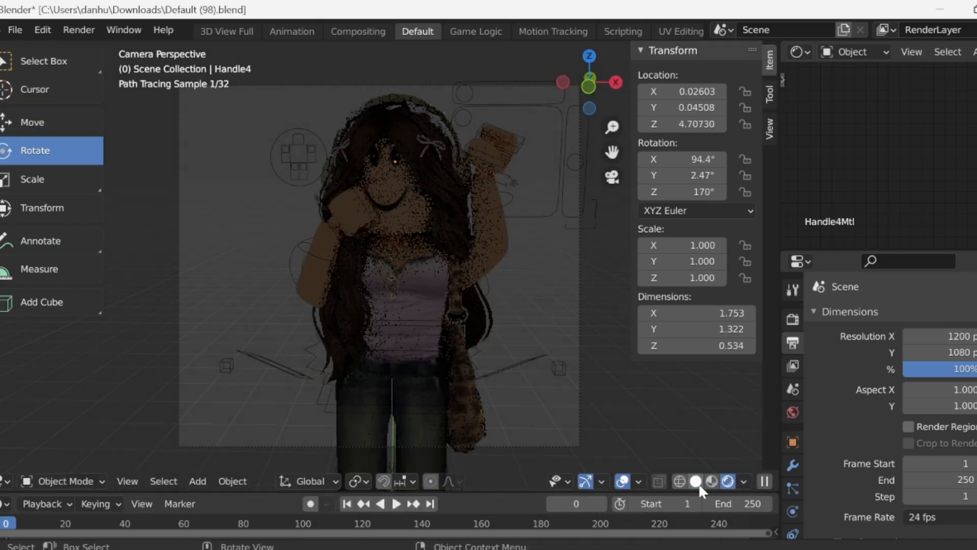
{"action": "left_click", "coordinate": [698, 482]}
{"action": "left_click", "coordinate": [42, 31]}
{"action": "left_click", "coordinate": [42, 49]}
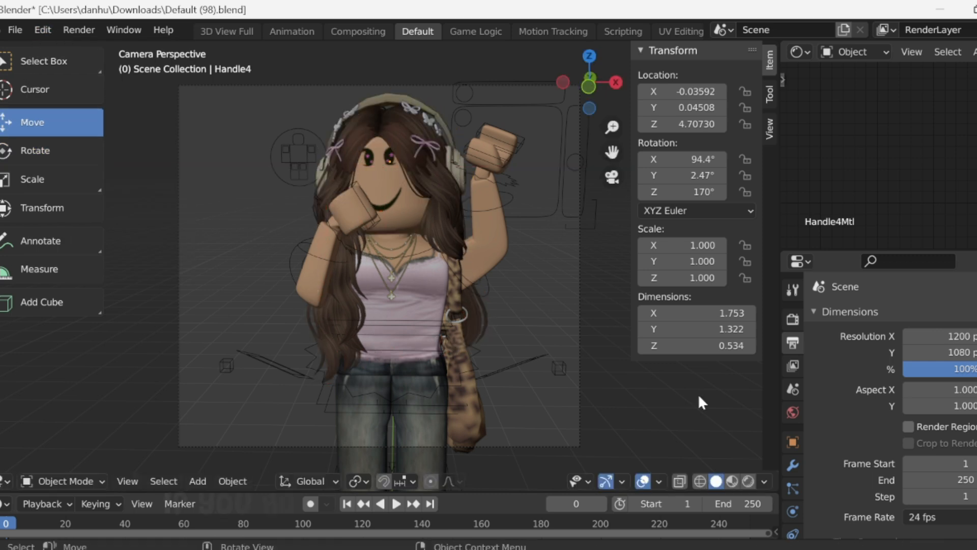
{"action": "left_click", "coordinate": [748, 483]}
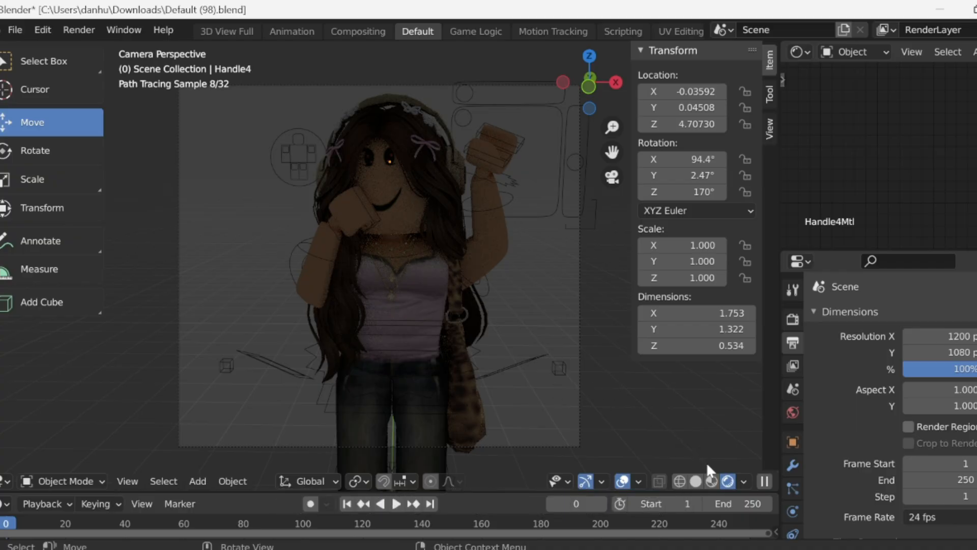
{"action": "left_click", "coordinate": [697, 486]}
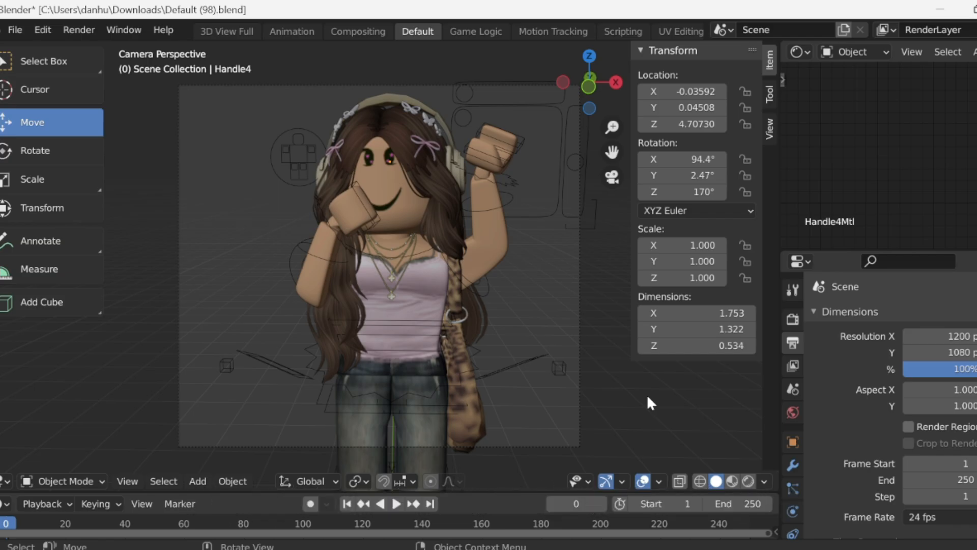
Enable Ambient Occlusion in the world settings and check the lighting in rendered shading before returning to solid shading.
{"action": "scroll", "coordinate": [648, 399], "scroll_direction": "up", "scroll_amount": 2}
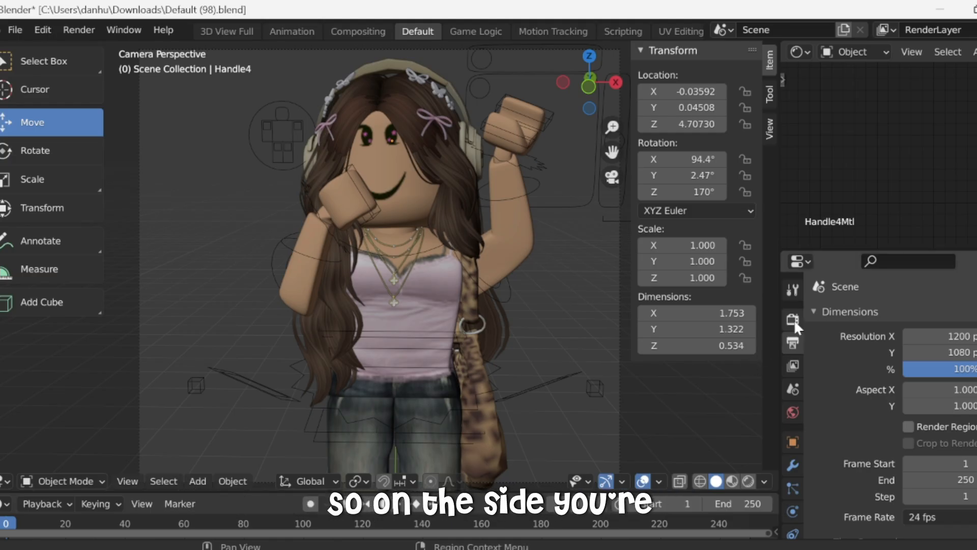
{"action": "left_click", "coordinate": [793, 411]}
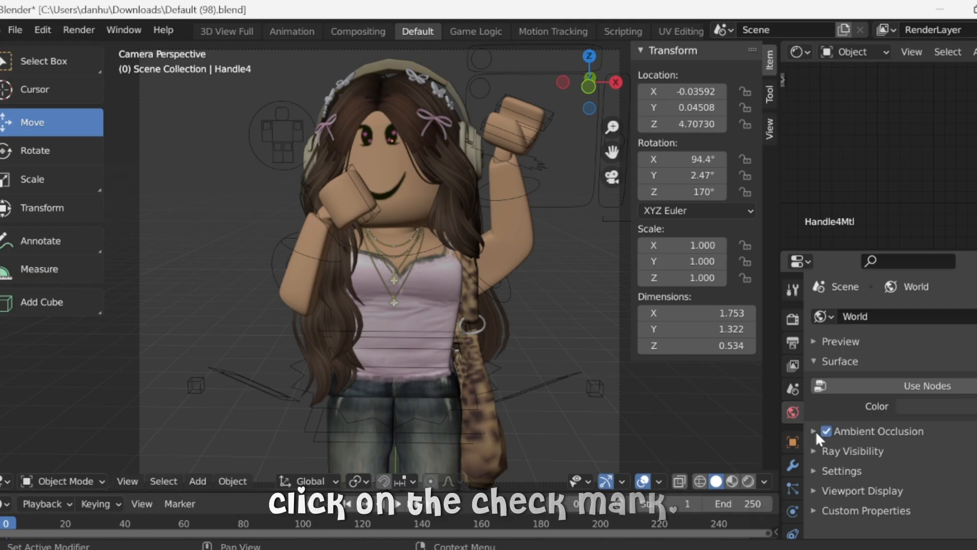
{"action": "left_click", "coordinate": [748, 481]}
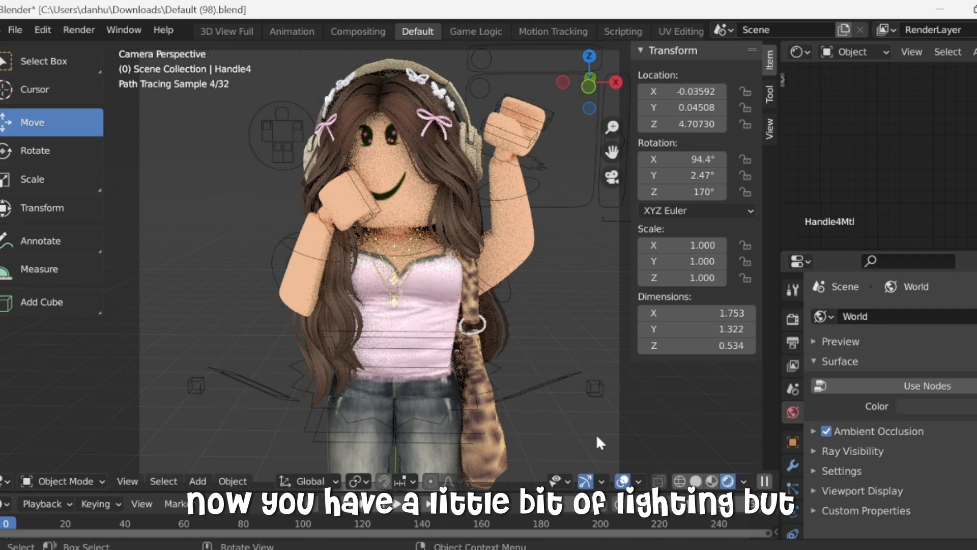
{"action": "left_click", "coordinate": [696, 481]}
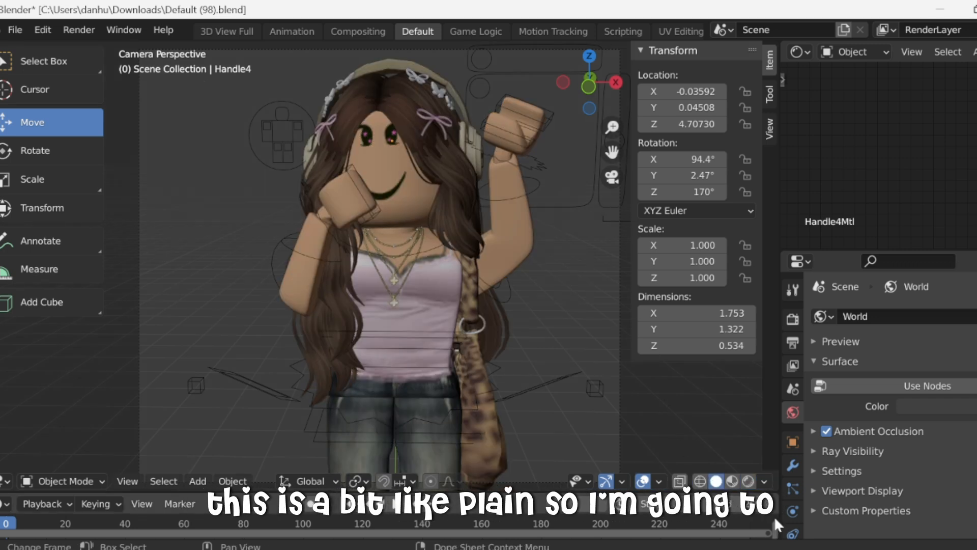
Add a Sun light and place it in front of the character at about -6.25 on Y and 4.63 on Z.
{"action": "left_click_drag", "start_coordinate": [589, 67], "coordinate": [532, 81]}
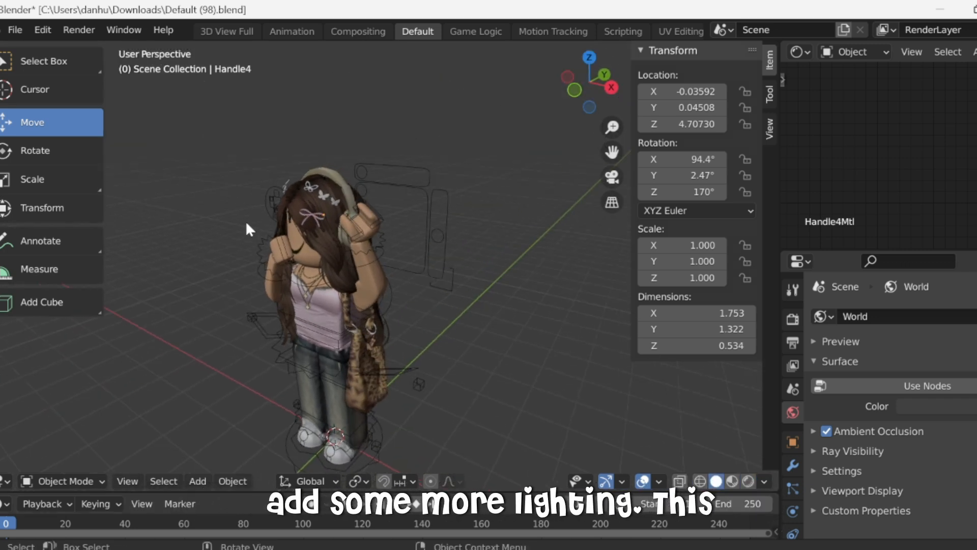
{"action": "scroll", "coordinate": [211, 252], "scroll_direction": "down", "scroll_amount": 2}
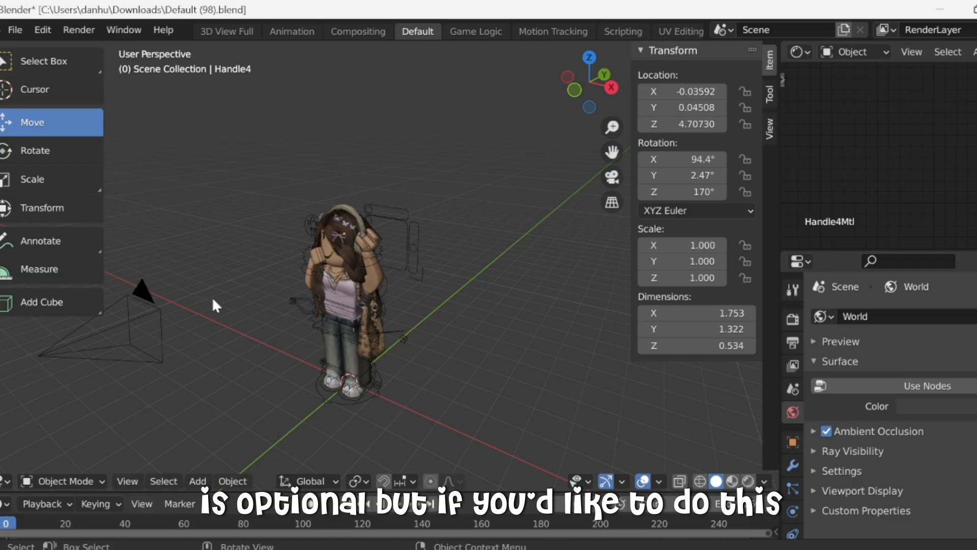
{"action": "left_click", "coordinate": [198, 482]}
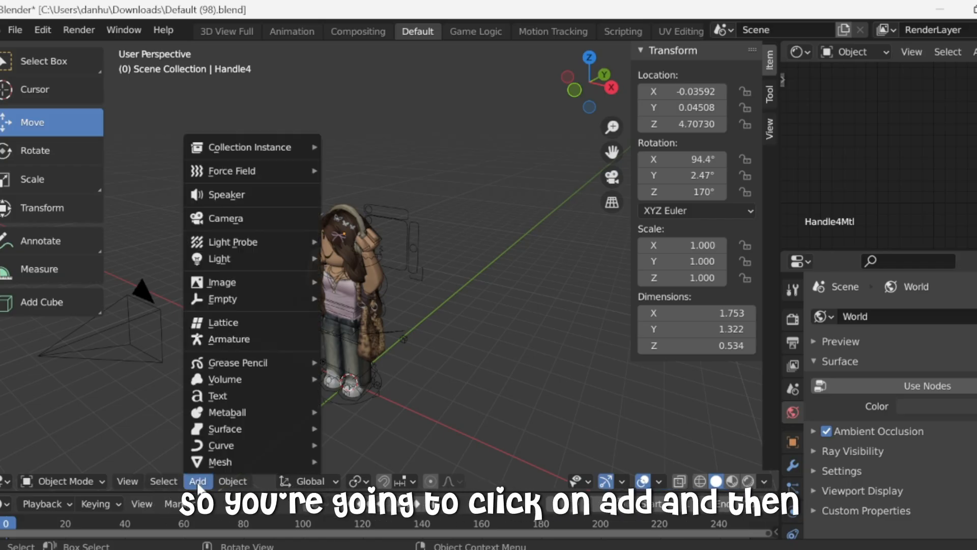
{"action": "mouse_move", "coordinate": [241, 259]}
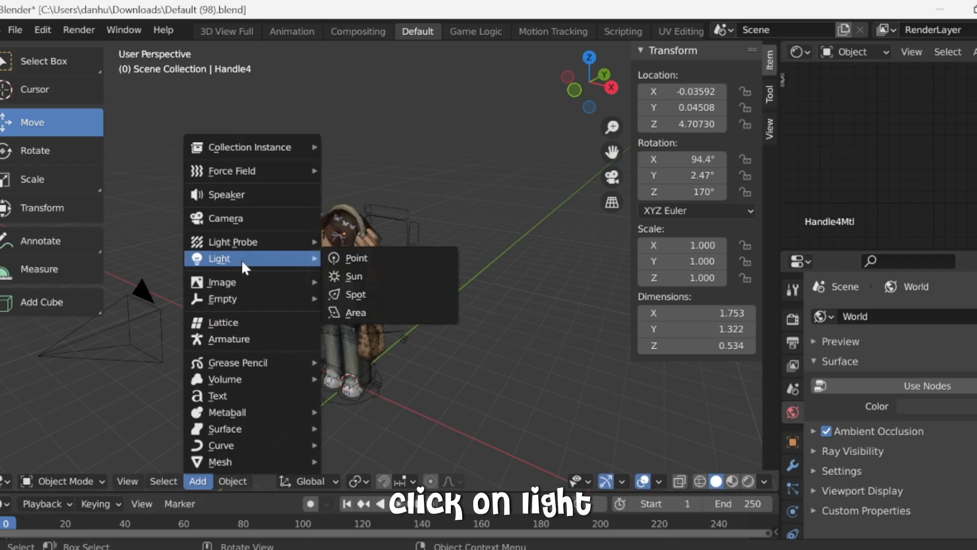
{"action": "left_click", "coordinate": [350, 278]}
{"action": "left_click_drag", "start_coordinate": [346, 329], "coordinate": [51, 318]}
Aim the Sun light at the character's upper body, with a rotation of about 89° on X.
{"action": "left_click_drag", "start_coordinate": [583, 93], "coordinate": [641, 82]}
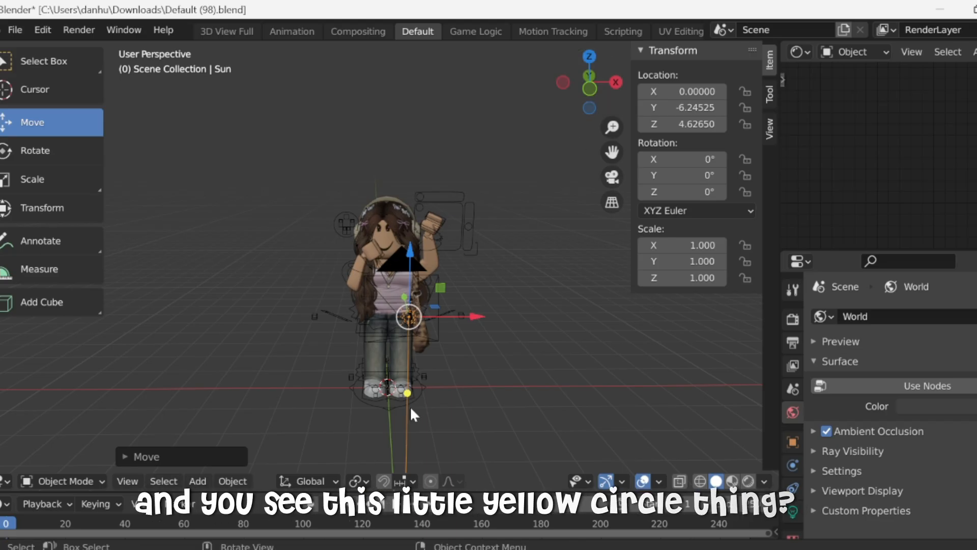
{"action": "left_click_drag", "start_coordinate": [406, 395], "coordinate": [388, 244]}
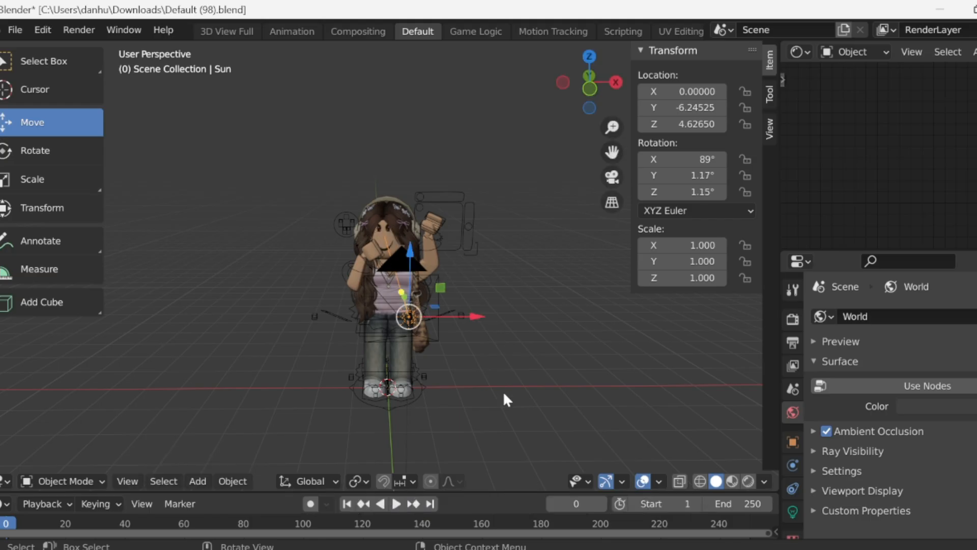
{"action": "mouse_move", "coordinate": [591, 84]}
{"action": "left_mouse_down"}
{"action": "mouse_move", "coordinate": [610, 85]}
{"action": "mouse_move", "coordinate": [591, 82]}
{"action": "left_mouse_up"}
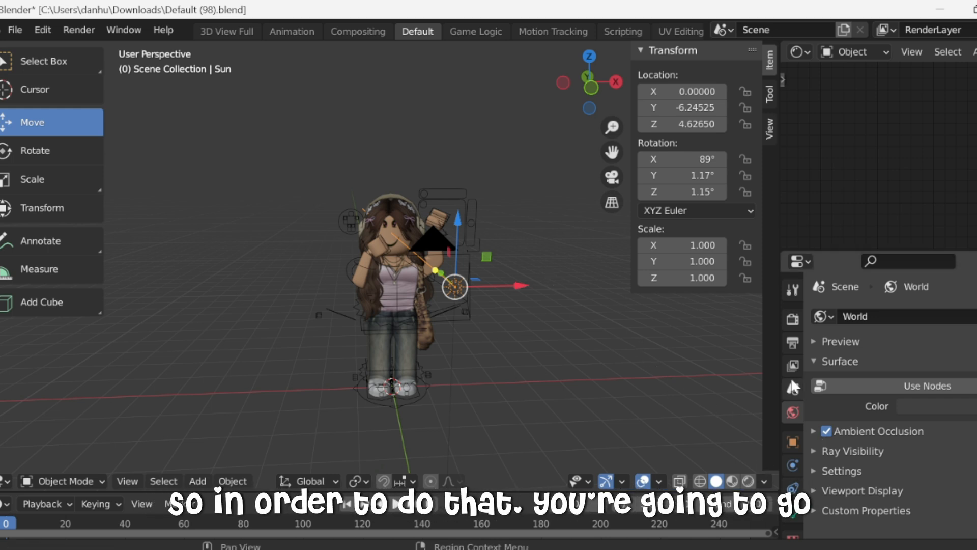
Change the Sun light's color to a warm orange with a saturation of 0.884.
{"action": "scroll", "coordinate": [792, 371], "scroll_direction": "down", "scroll_amount": 1}
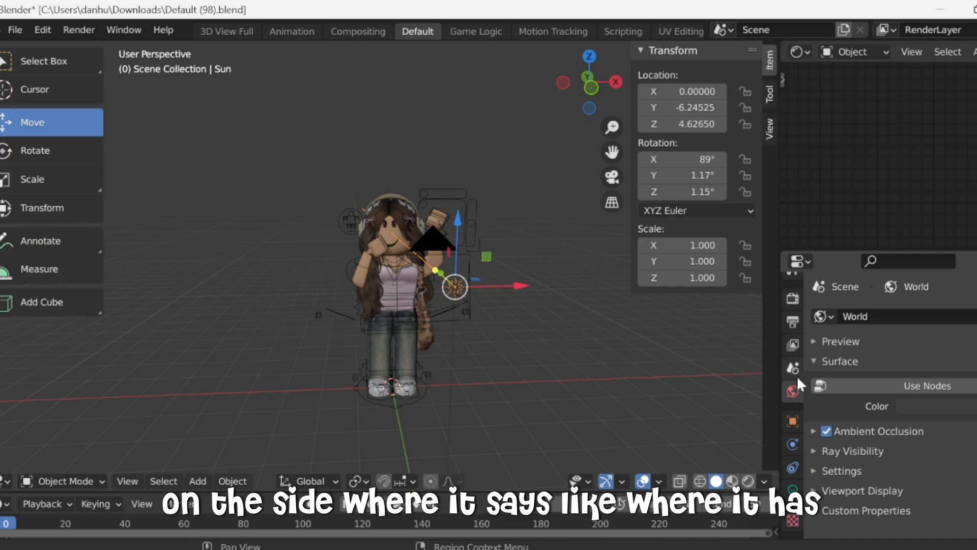
{"action": "scroll", "coordinate": [796, 377], "scroll_direction": "up", "scroll_amount": 1}
{"action": "scroll", "coordinate": [789, 367], "scroll_direction": "down", "scroll_amount": 1}
{"action": "scroll", "coordinate": [776, 433], "scroll_direction": "down", "scroll_amount": 1}
{"action": "left_click", "coordinate": [794, 494]}
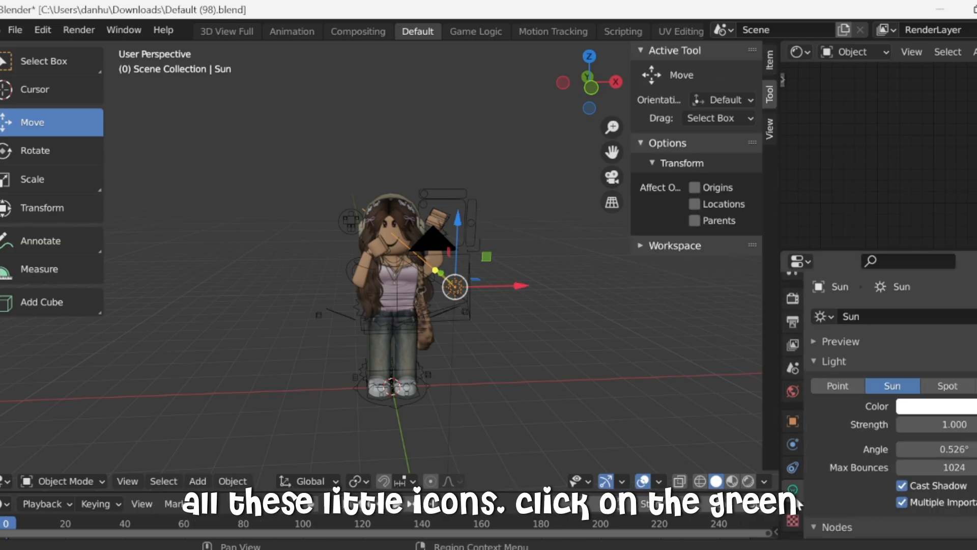
{"action": "left_click", "coordinate": [906, 409]}
{"action": "left_click", "coordinate": [914, 280]}
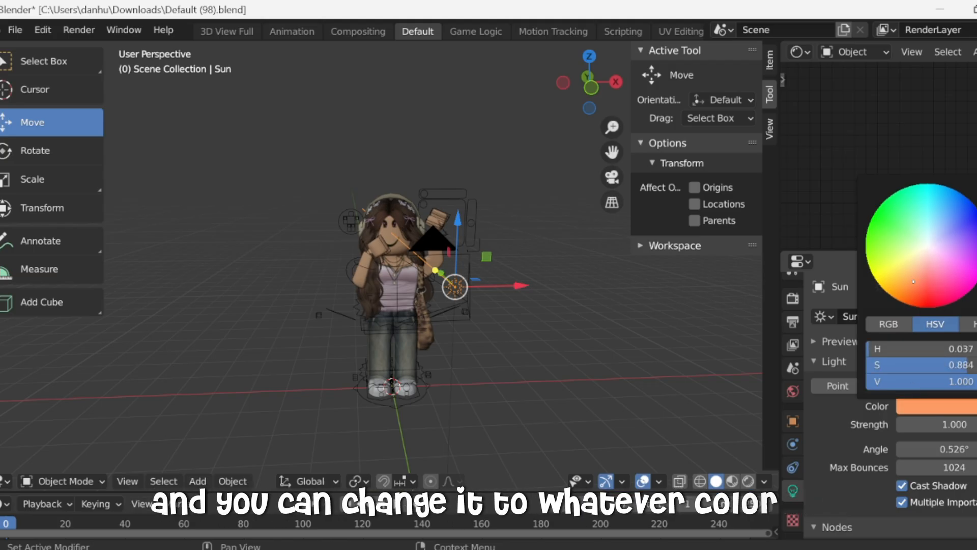
Copy and paste the orange Sun light and move the copy along X to the character's other side.
{"action": "right_click", "coordinate": [334, 279]}
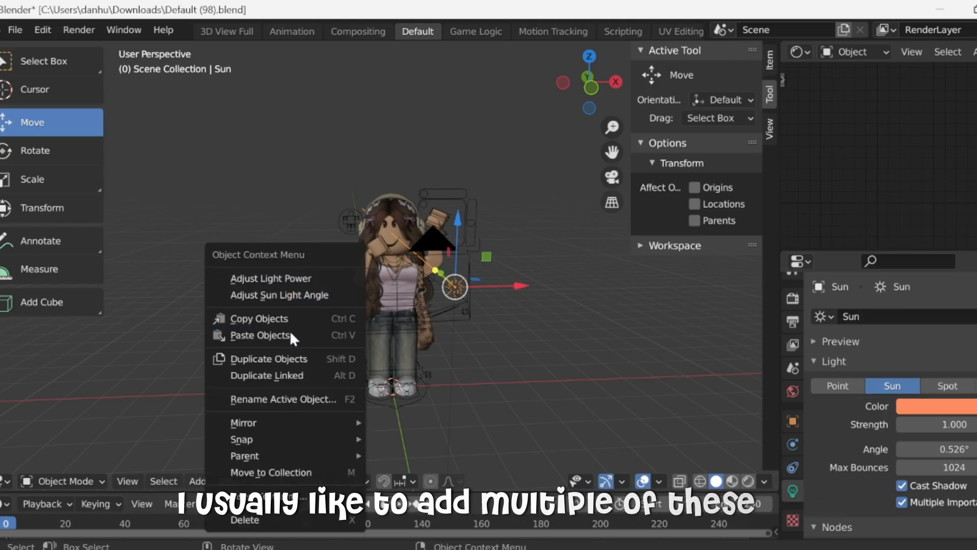
{"action": "right_click", "coordinate": [384, 270]}
{"action": "left_click", "coordinate": [371, 270]}
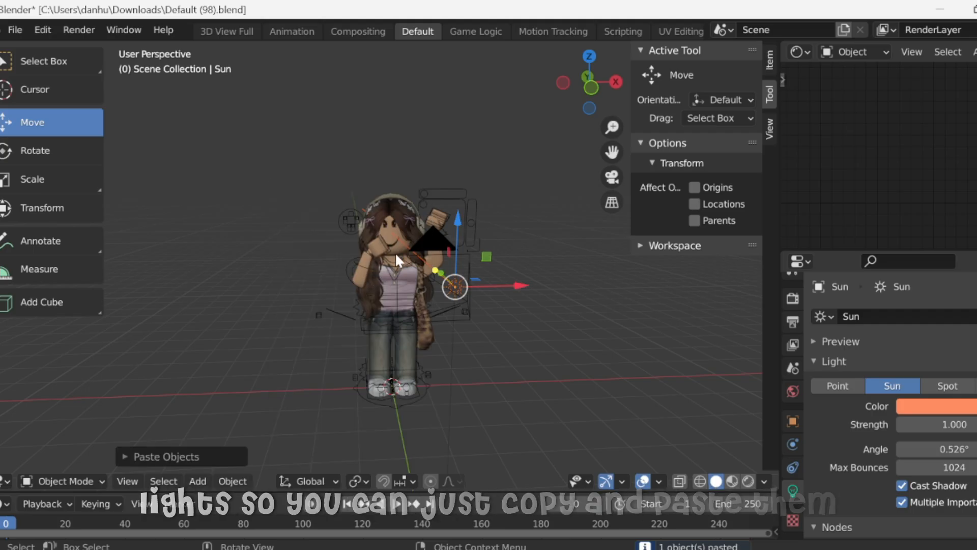
{"action": "left_click_drag", "start_coordinate": [514, 286], "coordinate": [351, 285]}
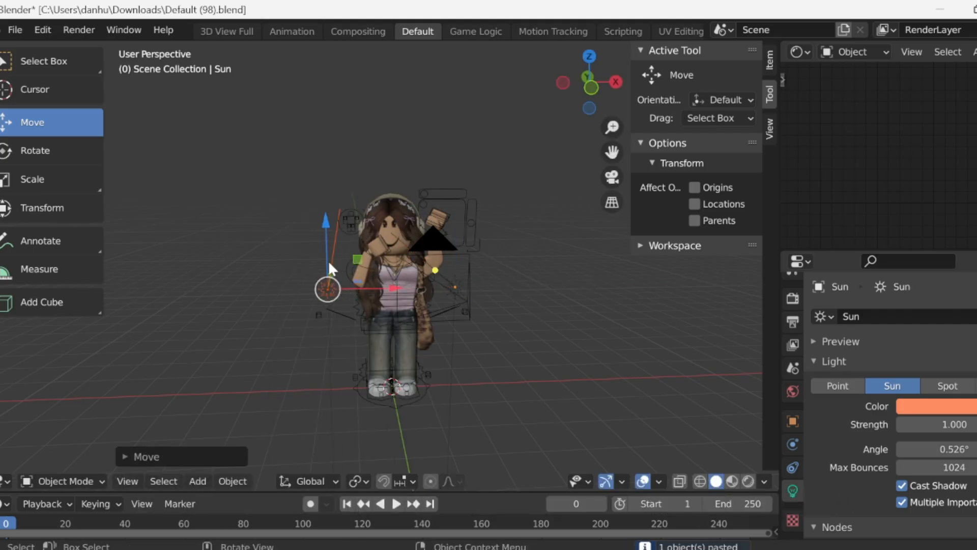
Select the copied Sun light and aim its beam at the character's face.
{"action": "left_click", "coordinate": [312, 282]}
{"action": "left_click", "coordinate": [325, 290]}
{"action": "left_click_drag", "start_coordinate": [330, 271], "coordinate": [387, 235]}
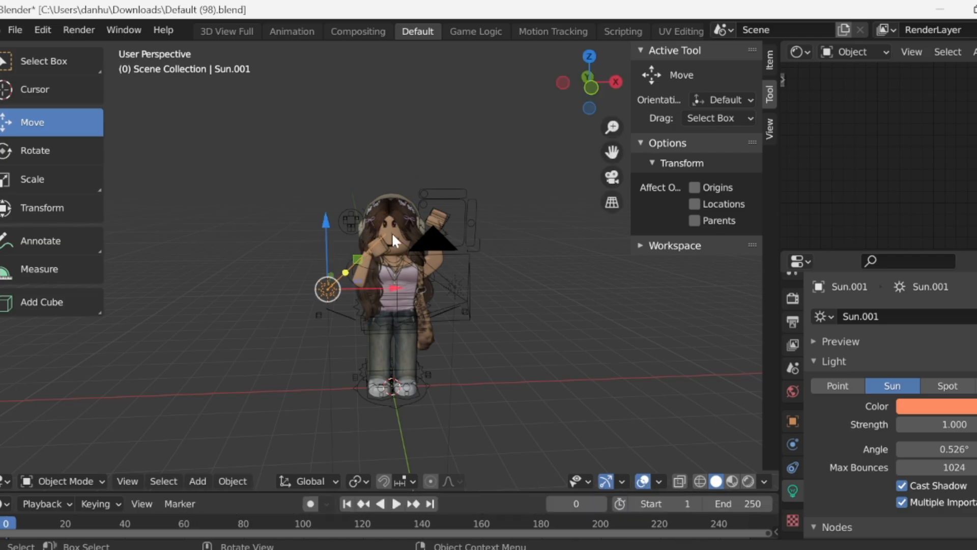
Fine-tune the second Sun light's color within the orange-red range.
{"action": "left_click", "coordinate": [920, 406]}
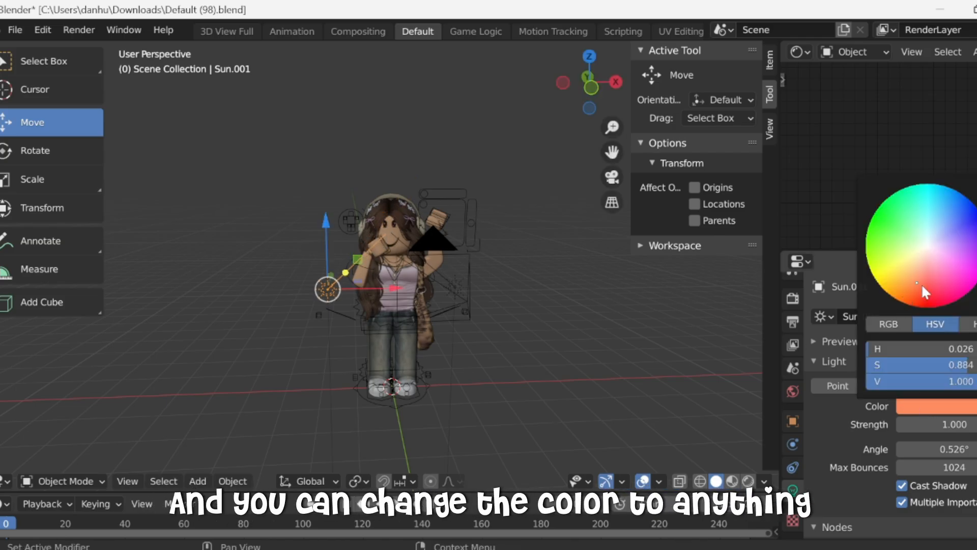
{"action": "left_click_drag", "start_coordinate": [922, 283], "coordinate": [925, 288]}
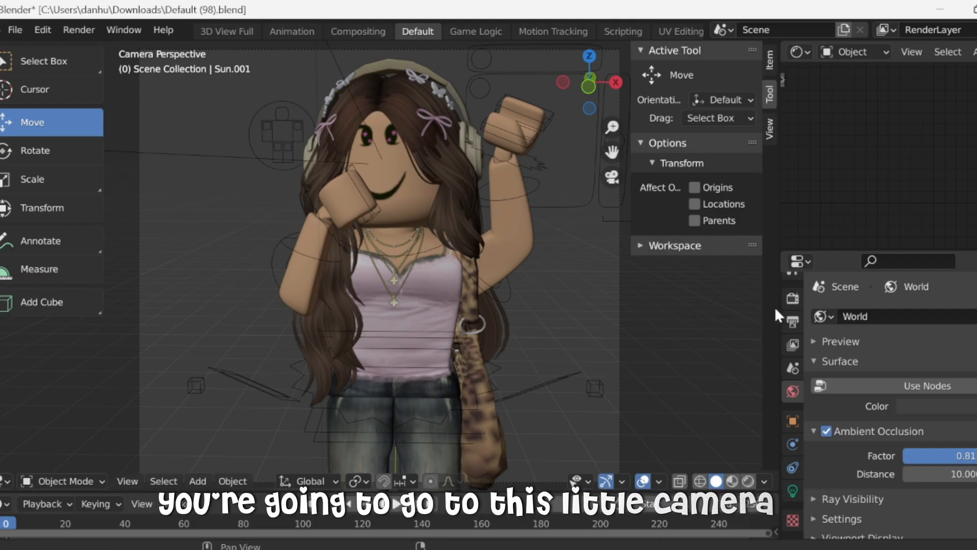
Set the Cycles render device to GPU Compute and enable denoising for the final render.
{"action": "left_click", "coordinate": [792, 299]}
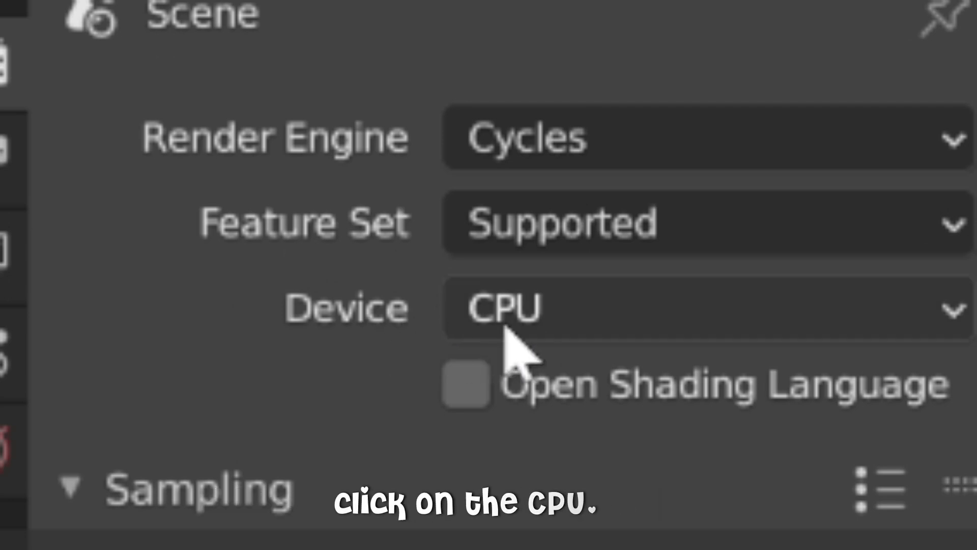
{"action": "left_click", "coordinate": [552, 316]}
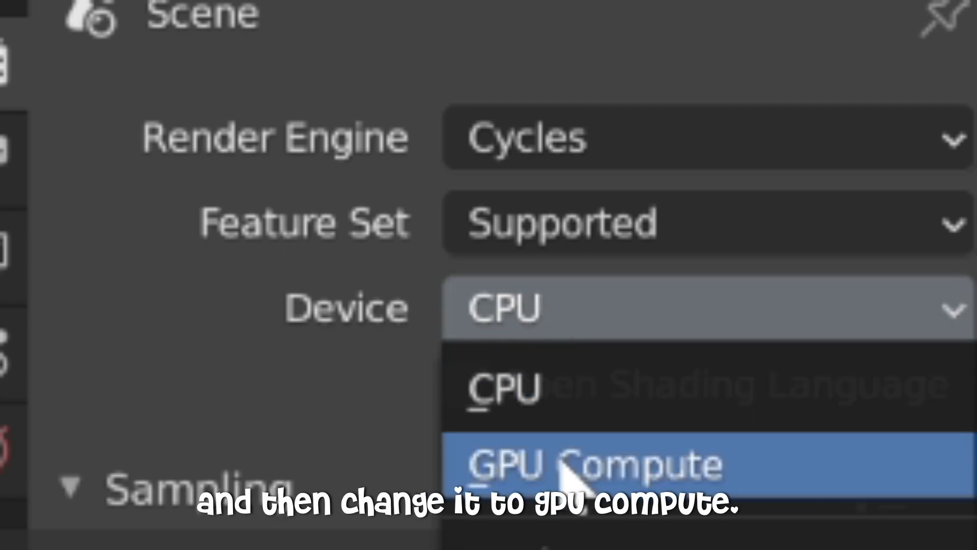
{"action": "left_click", "coordinate": [565, 466]}
{"action": "scroll", "coordinate": [481, 375], "scroll_direction": "up", "scroll_amount": 3}
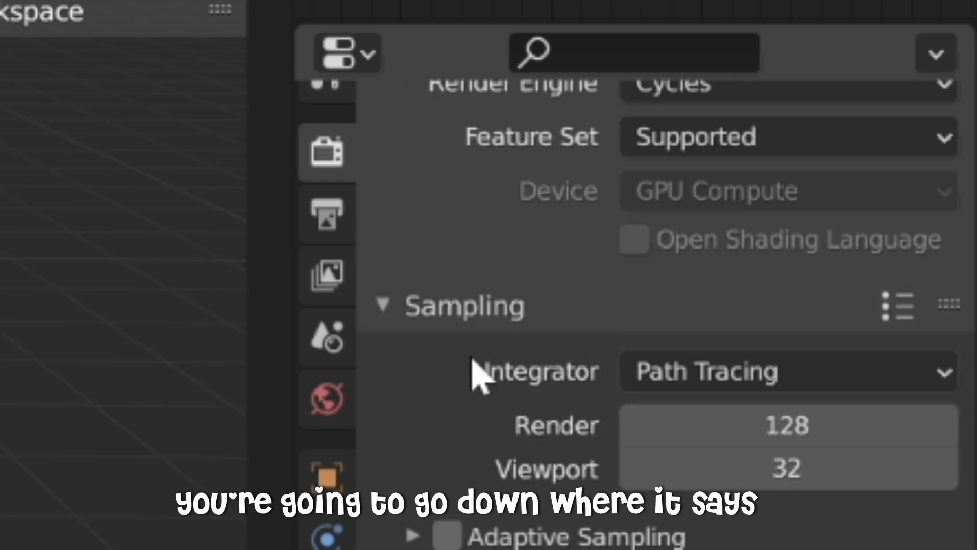
{"action": "scroll", "coordinate": [637, 484], "scroll_direction": "down", "scroll_amount": 4}
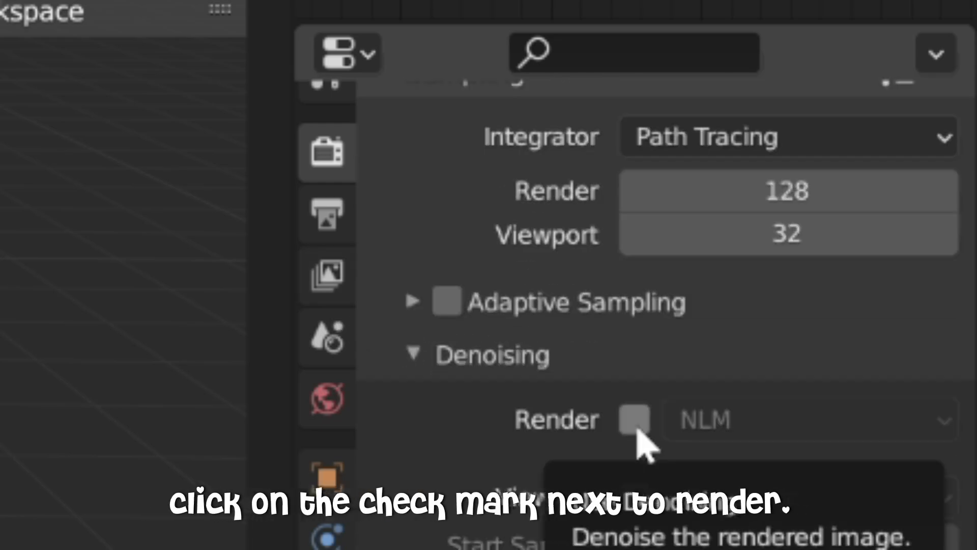
{"action": "left_click", "coordinate": [638, 430]}
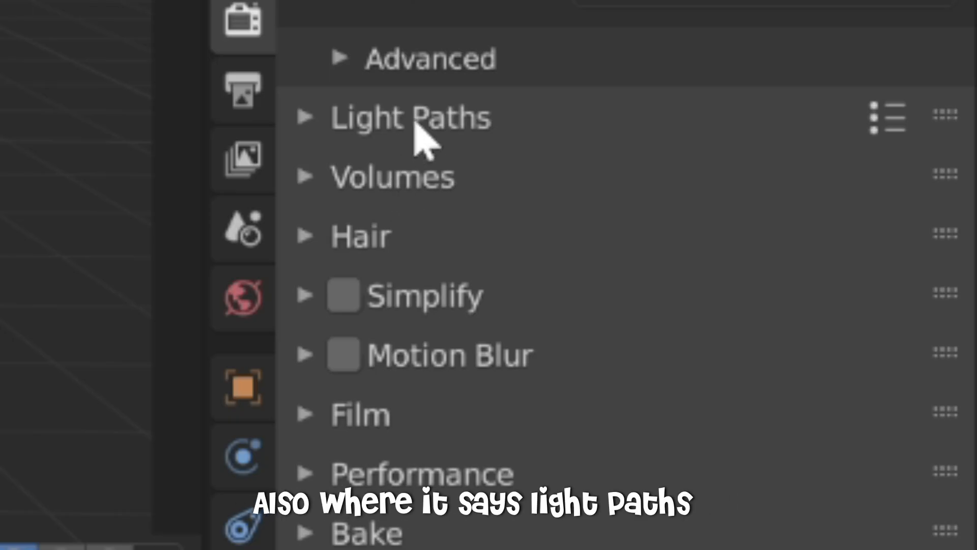
Set the Light Paths maximum Transparency bounces to 0 in the render settings.
{"action": "left_click", "coordinate": [415, 122]}
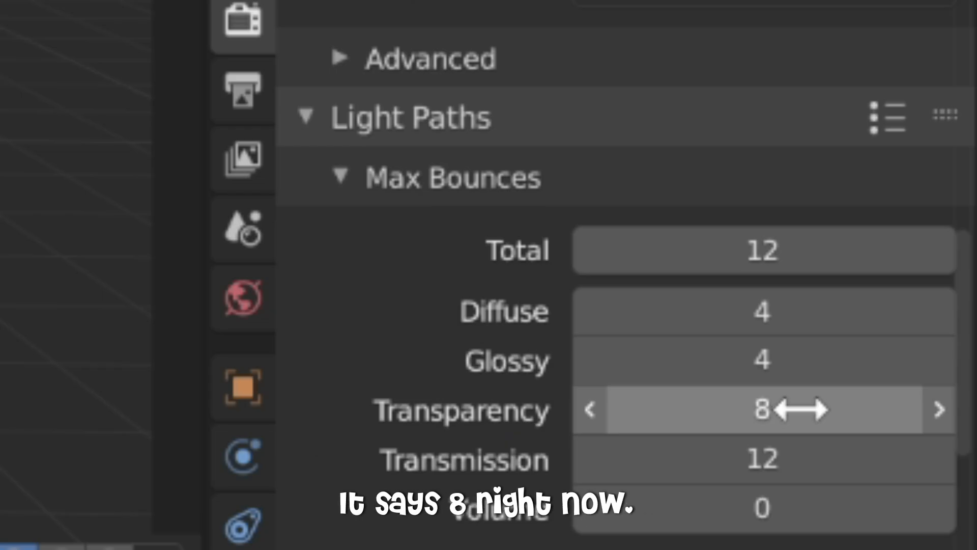
{"action": "left_click", "coordinate": [800, 409]}
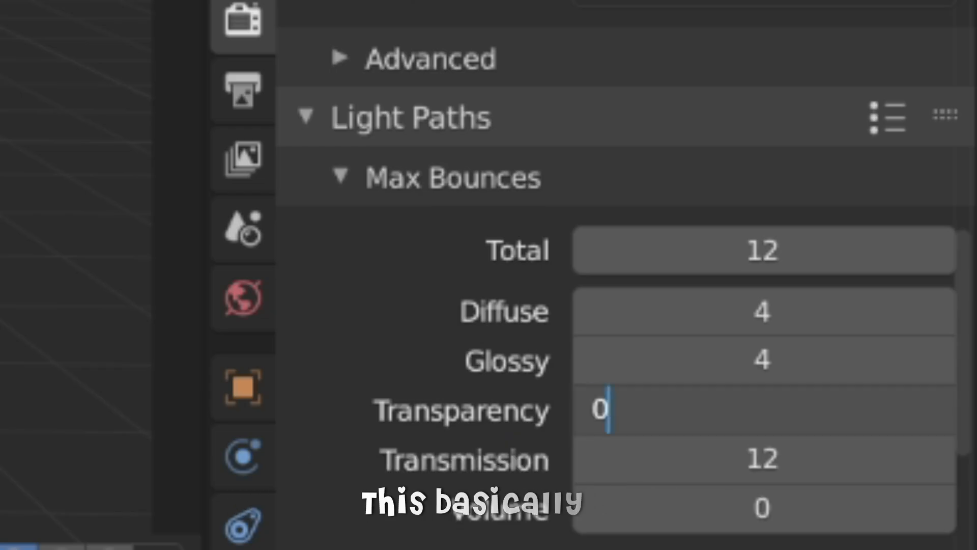
{"action": "key", "text": "Return"}
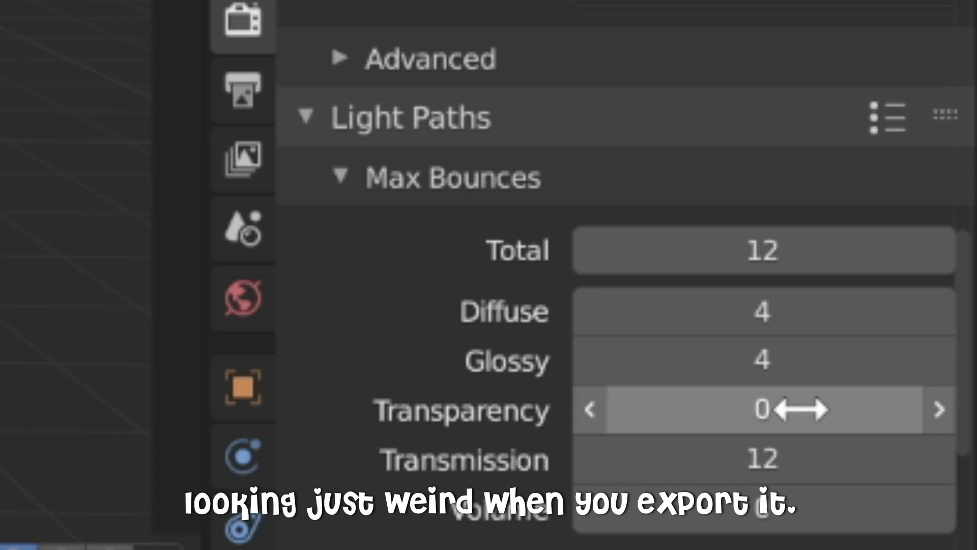
Enable the transparent background in the render's Film settings.
{"action": "scroll", "coordinate": [422, 395], "scroll_direction": "down", "scroll_amount": 15}
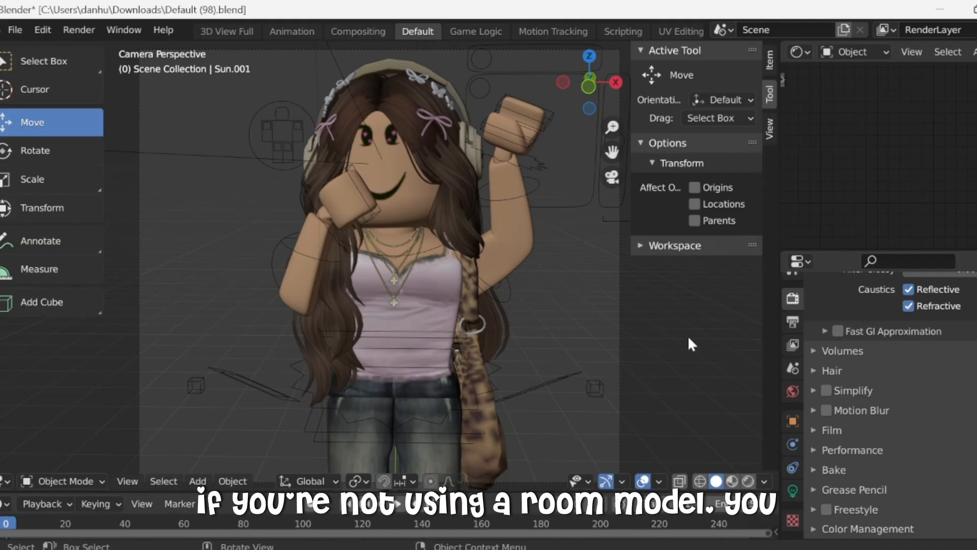
{"action": "left_click", "coordinate": [836, 433]}
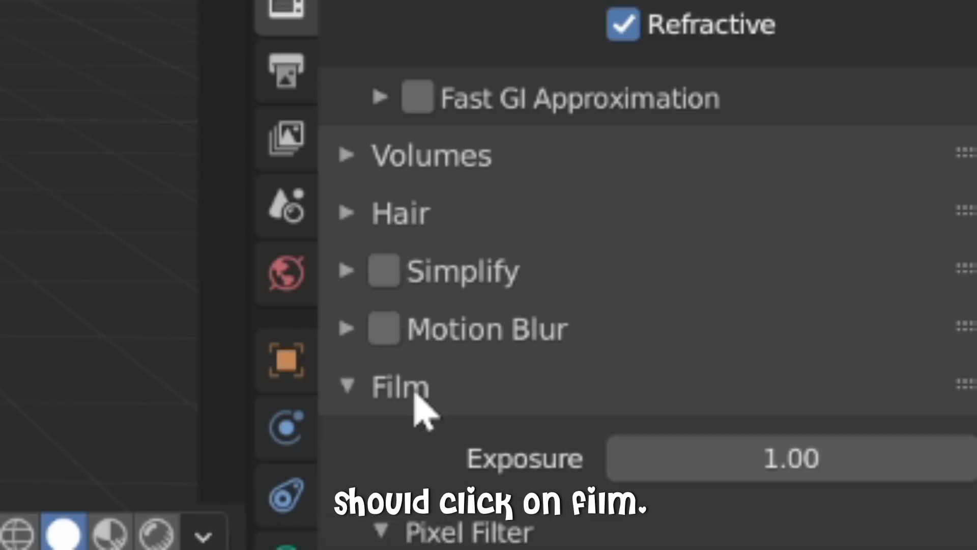
{"action": "scroll", "coordinate": [838, 434], "scroll_direction": "down", "scroll_amount": 5}
{"action": "scroll", "coordinate": [422, 410], "scroll_direction": "down", "scroll_amount": 3}
{"action": "left_click", "coordinate": [419, 351]}
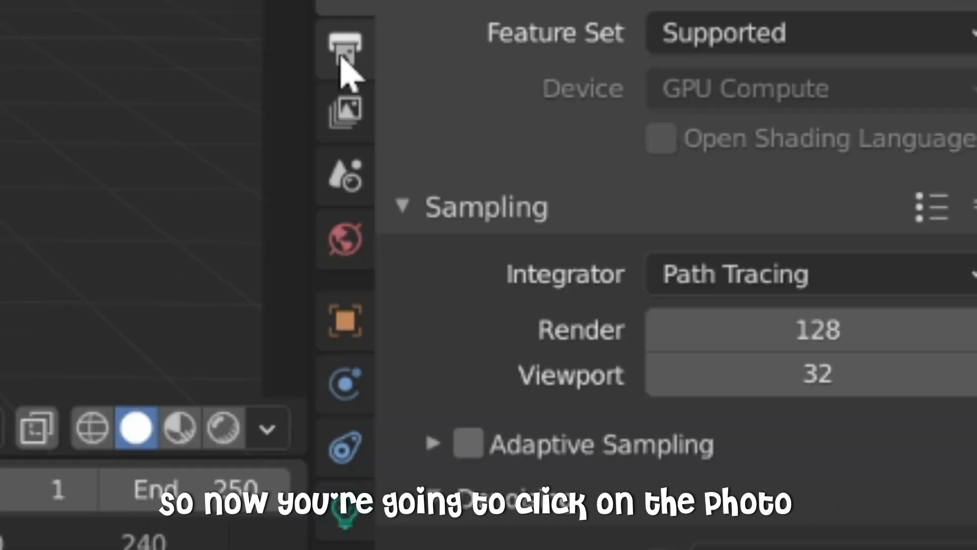
Set the render output's file format to PNG.
{"action": "left_click", "coordinate": [343, 54]}
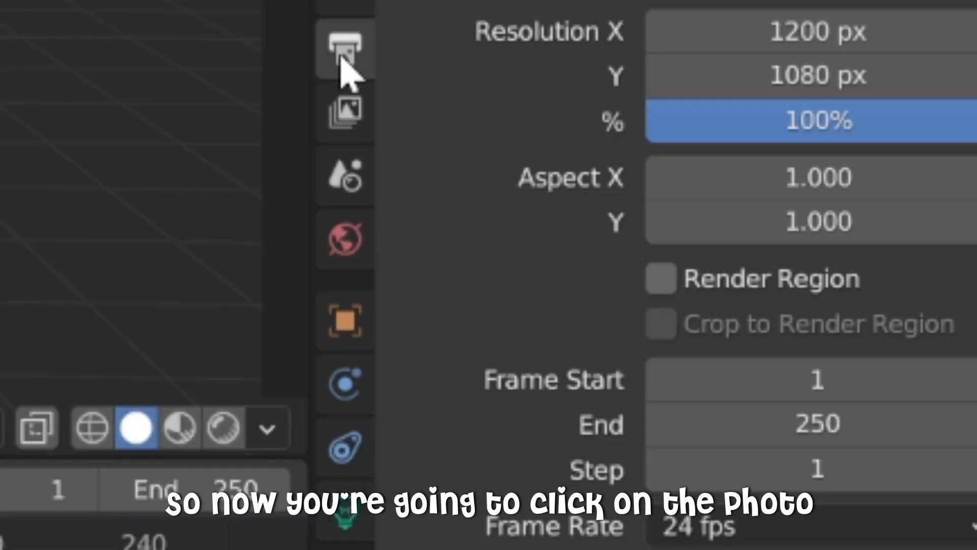
{"action": "scroll", "coordinate": [593, 295], "scroll_direction": "down", "scroll_amount": 3}
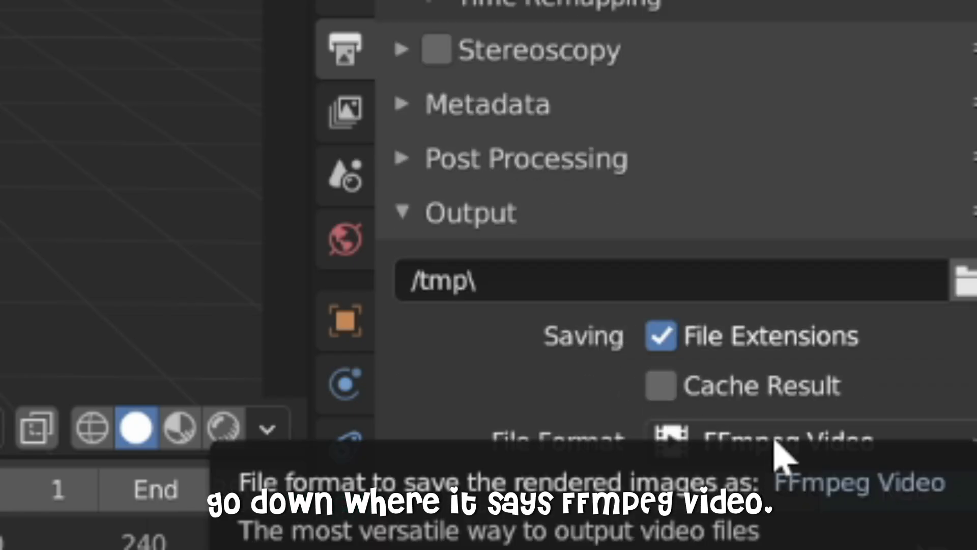
{"action": "left_click", "coordinate": [717, 461]}
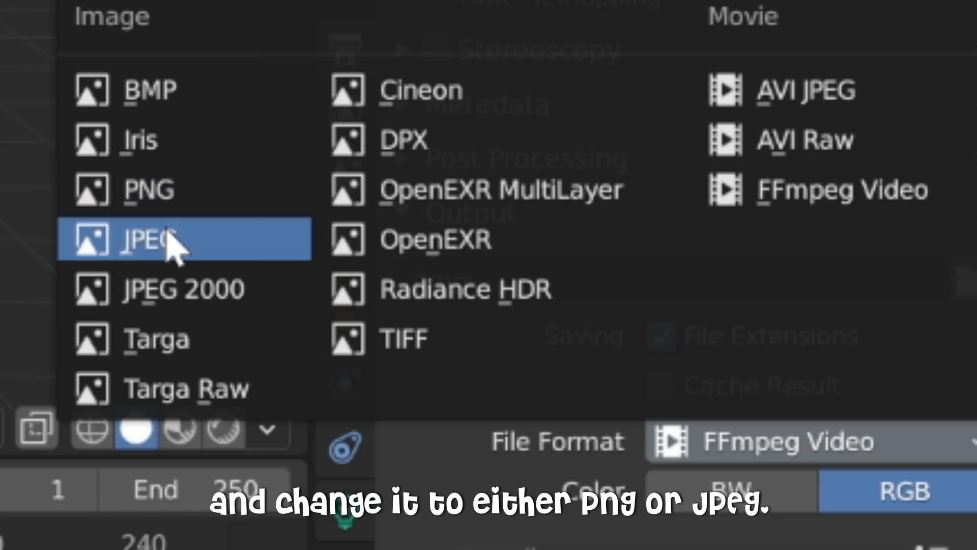
{"action": "left_click", "coordinate": [149, 190]}
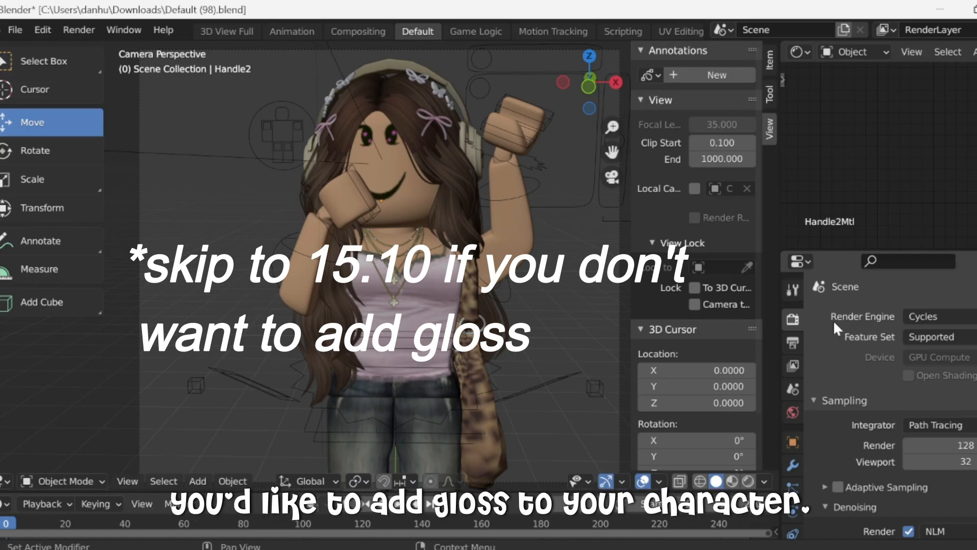
Select the character's front hair piece and set its material's Roughness to 0.
{"action": "left_click", "coordinate": [395, 96]}
{"action": "scroll", "coordinate": [793, 417], "scroll_direction": "down", "scroll_amount": 3}
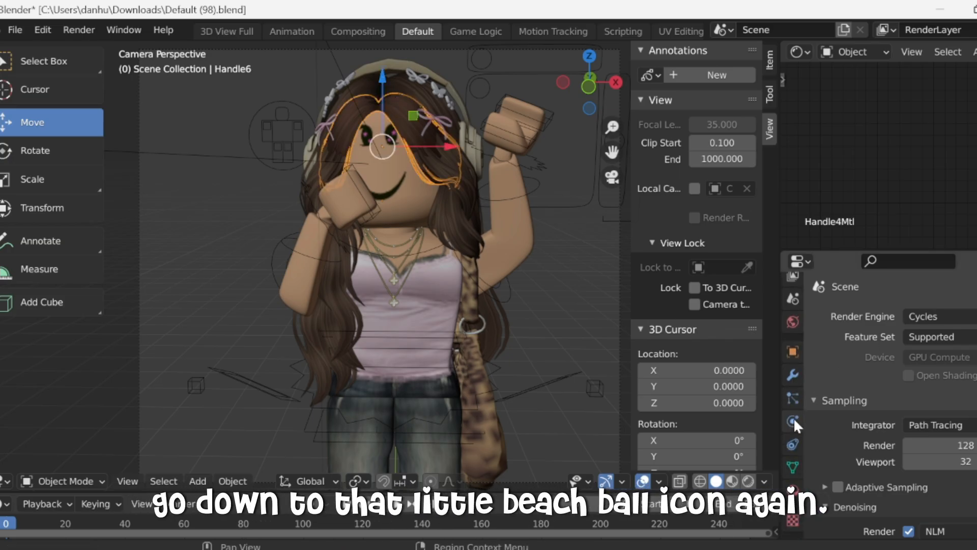
{"action": "left_click", "coordinate": [793, 490]}
{"action": "scroll", "coordinate": [853, 455], "scroll_direction": "down", "scroll_amount": 4}
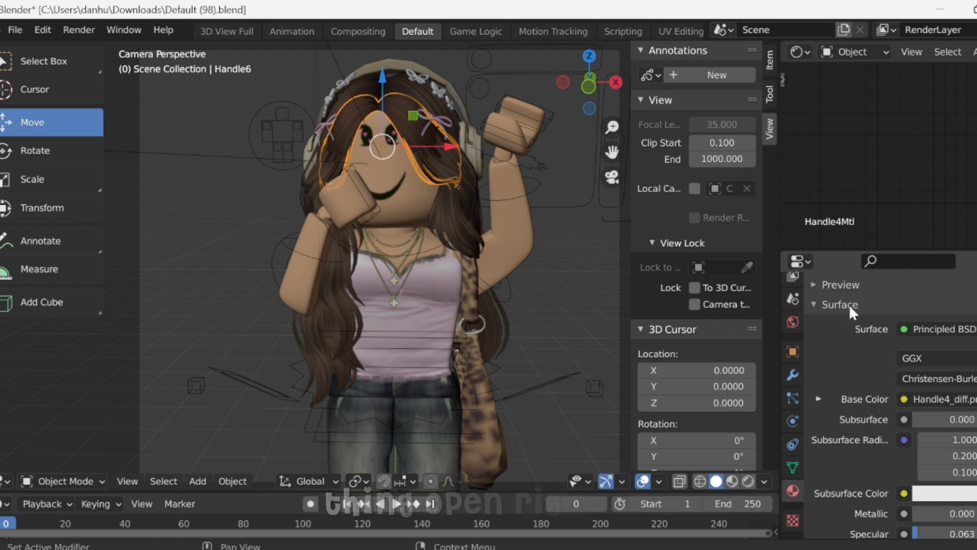
{"action": "scroll", "coordinate": [845, 355], "scroll_direction": "down", "scroll_amount": 8}
{"action": "scroll", "coordinate": [845, 355], "scroll_direction": "up", "scroll_amount": 3}
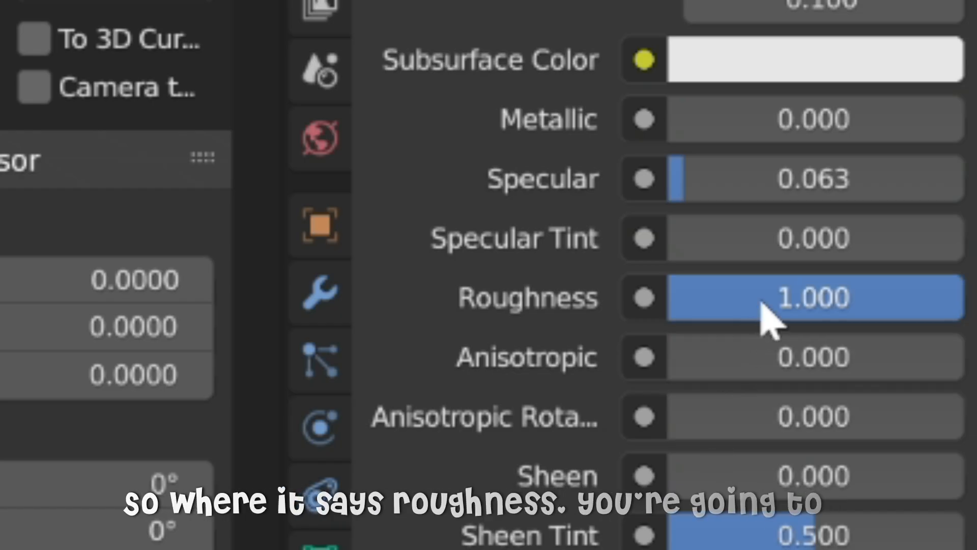
{"action": "left_click", "coordinate": [763, 306]}
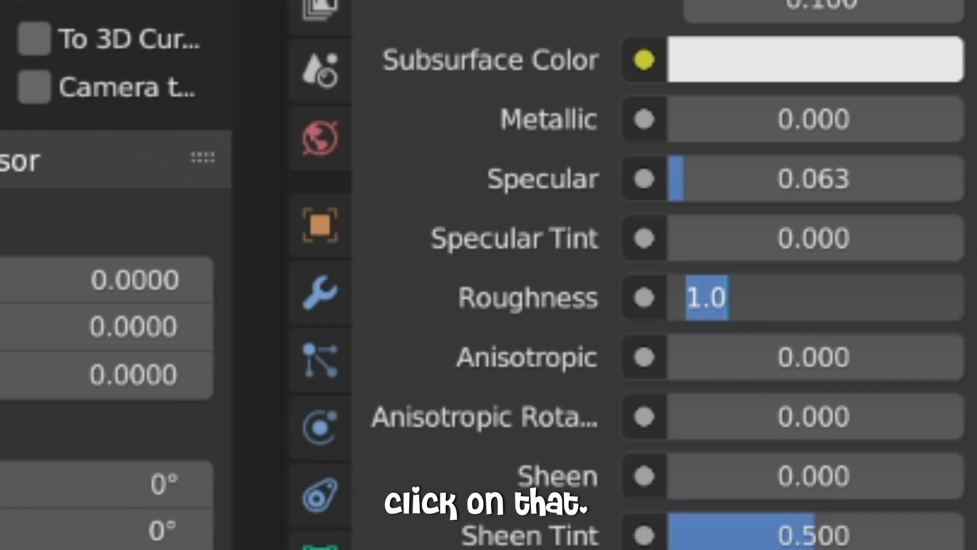
{"action": "key", "text": "BackSpace"}
{"action": "type", "text": "0"}
{"action": "key", "text": "Return"}
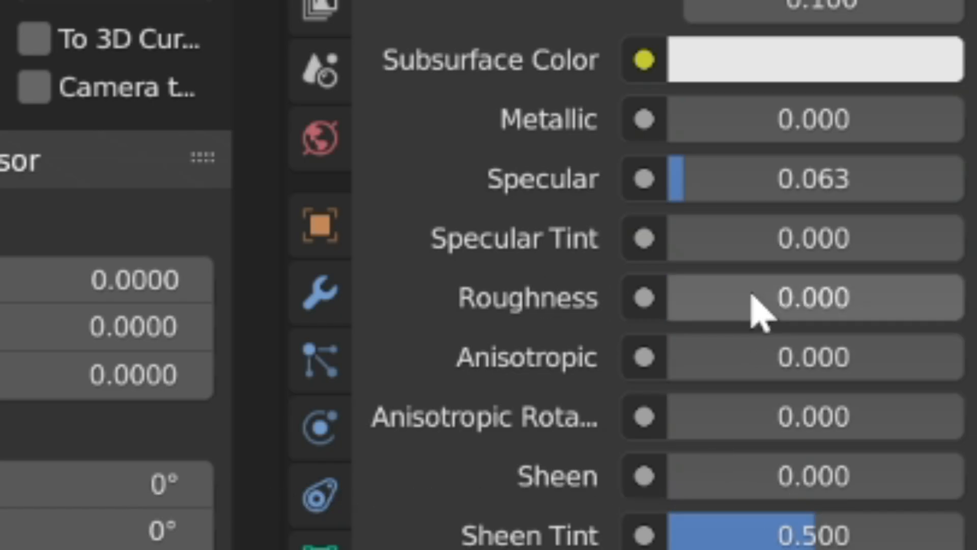
Set the front hair material's Metallic to 0.350 and its Clearcoat to 10.
{"action": "left_click", "coordinate": [746, 127]}
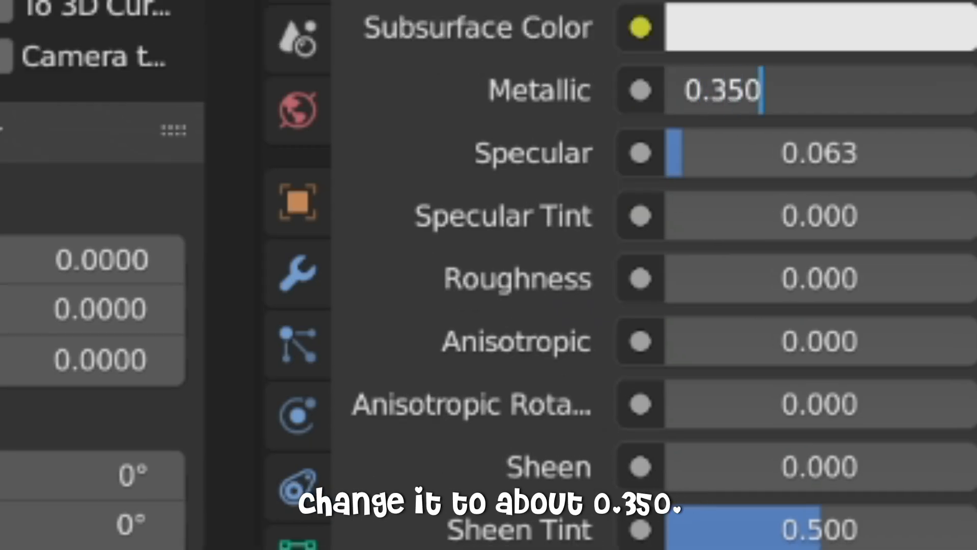
{"action": "type", "text": ".350"}
{"action": "key", "text": "Return"}
{"action": "scroll", "coordinate": [563, 240], "scroll_direction": "down", "scroll_amount": 7}
{"action": "left_click", "coordinate": [748, 200]}
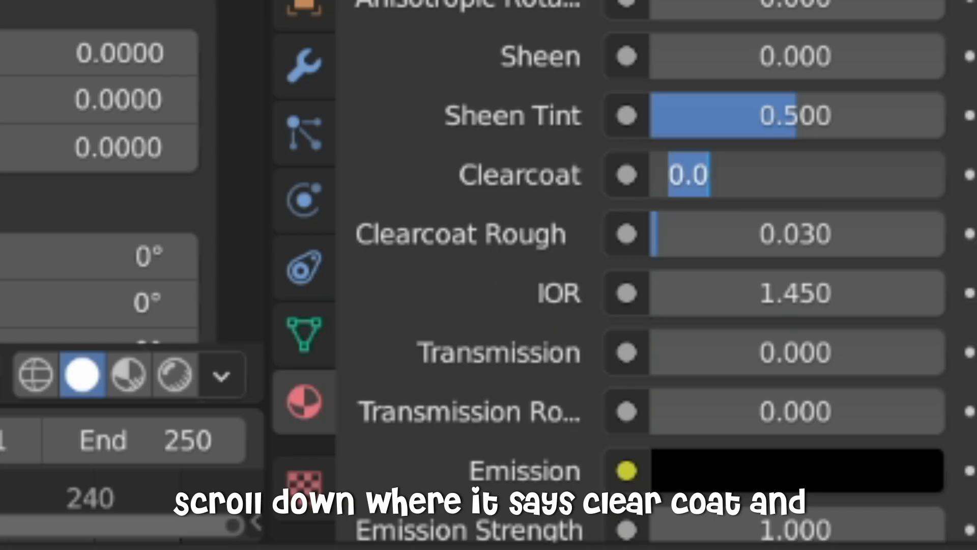
{"action": "key", "text": "BackSpace"}
{"action": "type", "text": "10"}
{"action": "key", "text": "Return"}
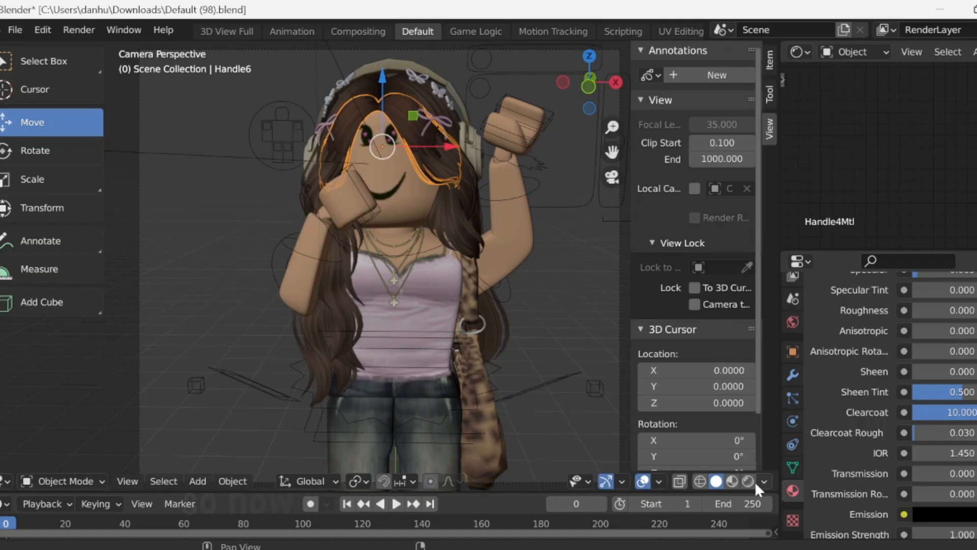
Preview the hair's gloss on the character in rendered shading, returning to solid shading after each check.
{"action": "left_click", "coordinate": [748, 482]}
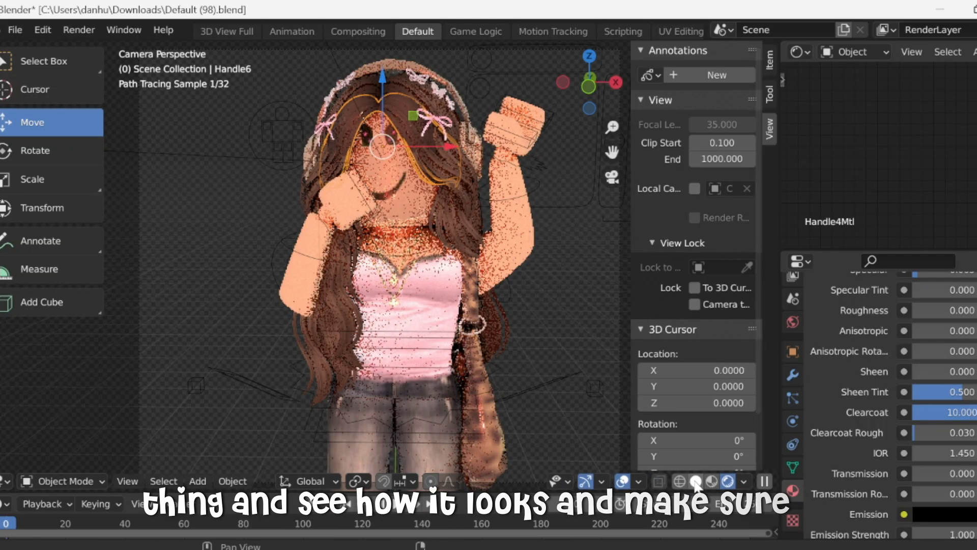
{"action": "left_click", "coordinate": [696, 481]}
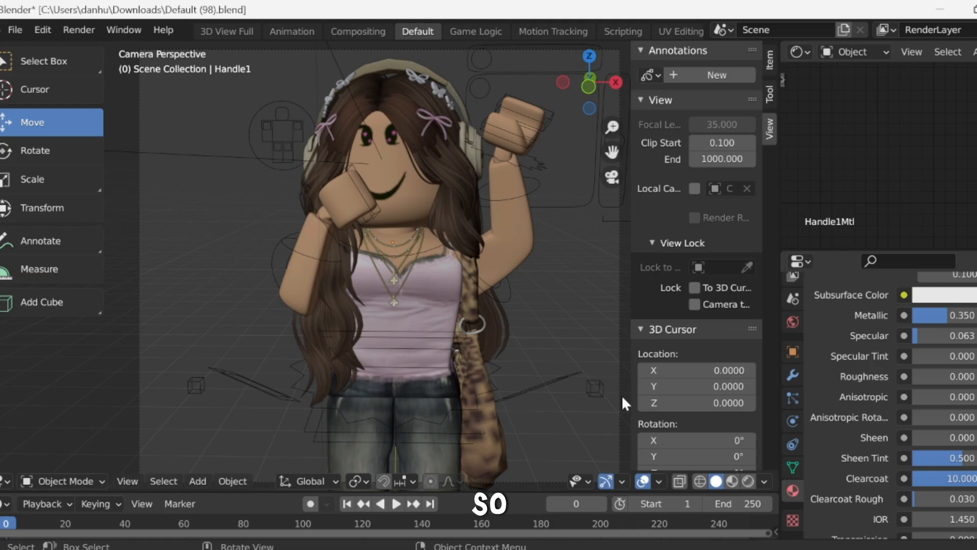
{"action": "left_click", "coordinate": [747, 481]}
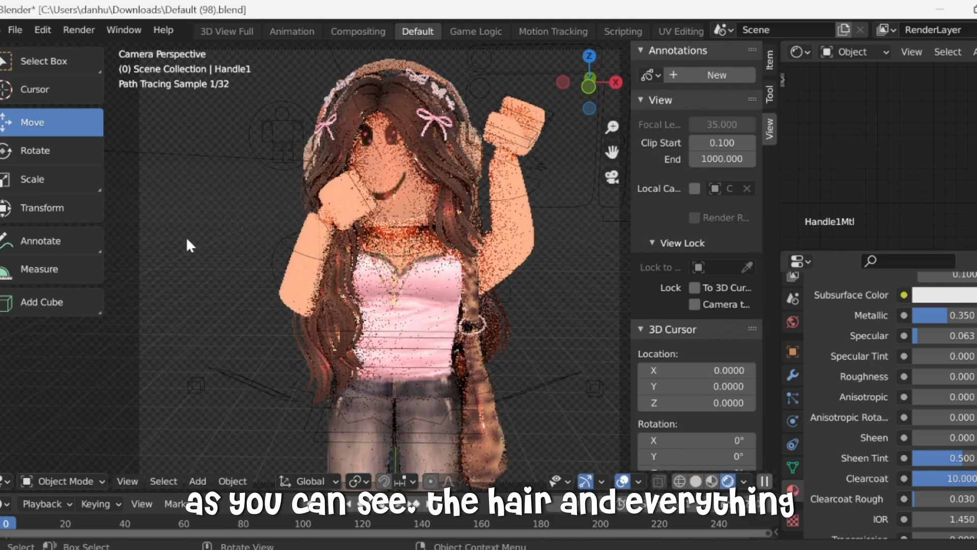
{"action": "left_click", "coordinate": [697, 483]}
Select the character's torso and change its material's surface shader to Principled BSDF.
{"action": "left_click", "coordinate": [433, 287]}
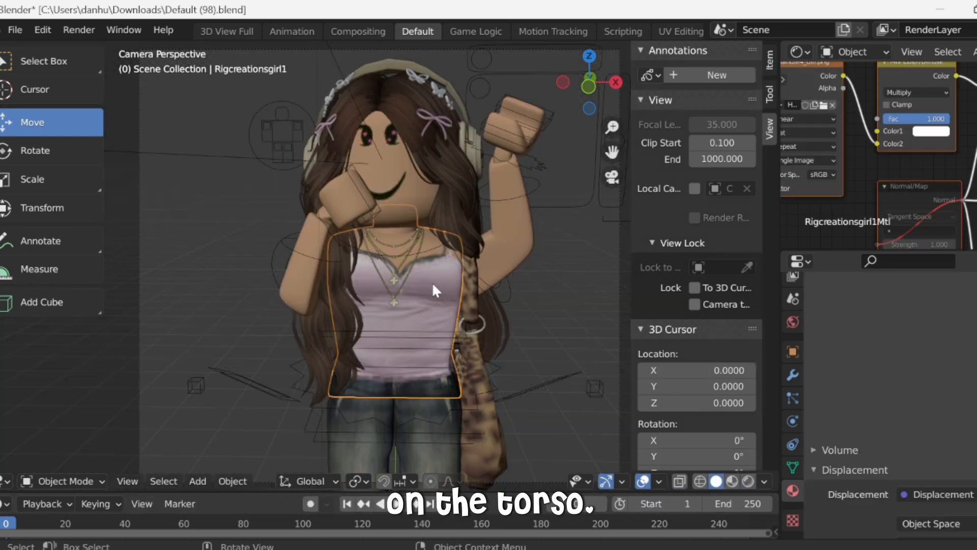
{"action": "scroll", "coordinate": [887, 417], "scroll_direction": "up", "scroll_amount": 8}
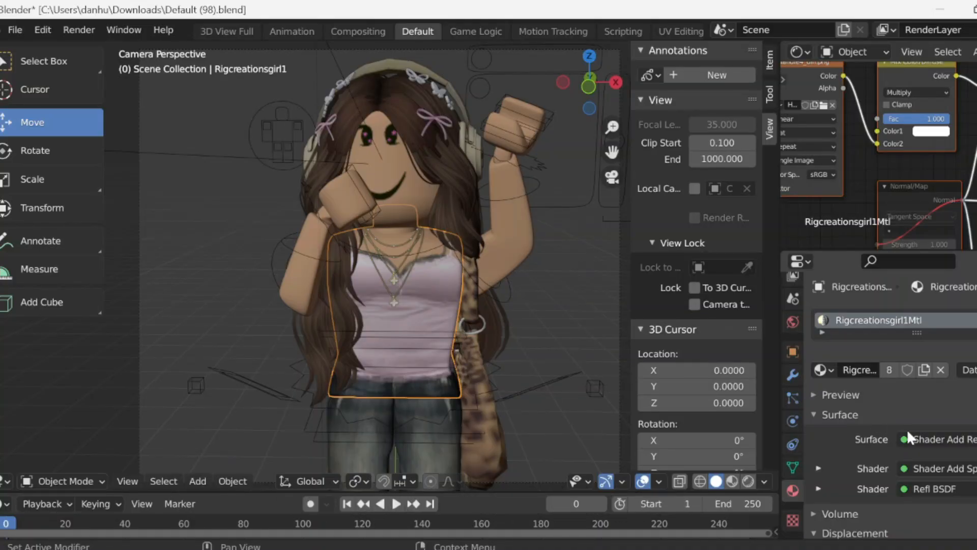
{"action": "left_click", "coordinate": [947, 441]}
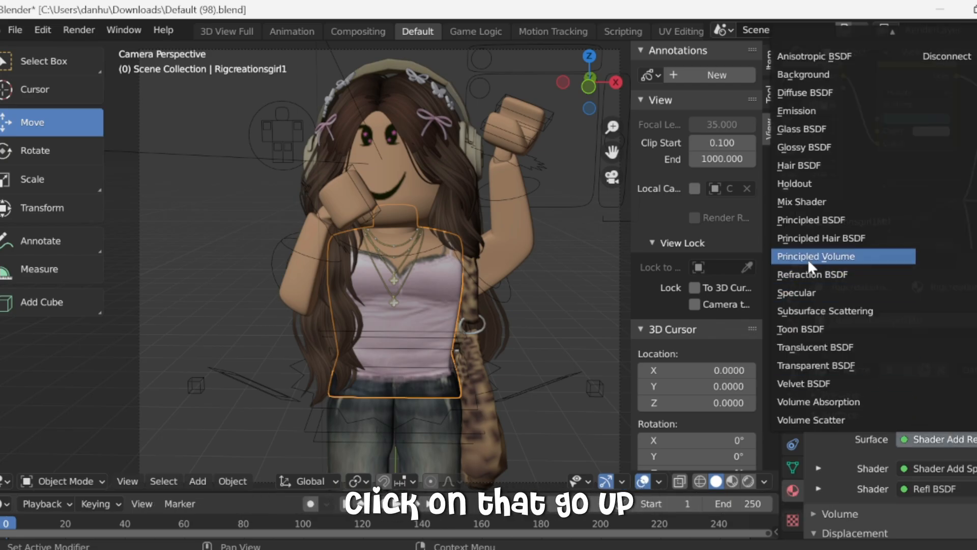
{"action": "left_click", "coordinate": [805, 220]}
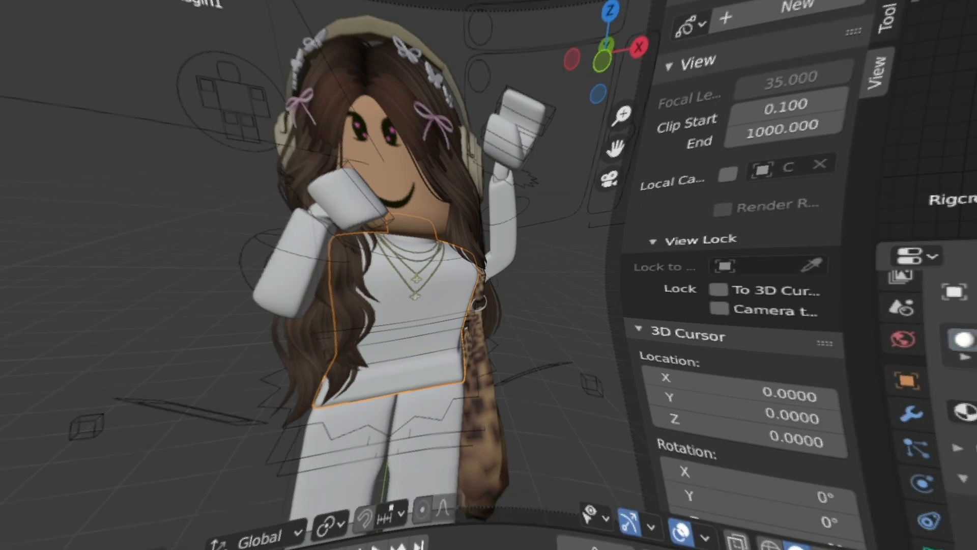
Set the torso material's Metallic to 0.350.
{"action": "scroll", "coordinate": [879, 362], "scroll_direction": "up", "scroll_amount": 2}
{"action": "scroll", "coordinate": [879, 361], "scroll_direction": "down", "scroll_amount": 8}
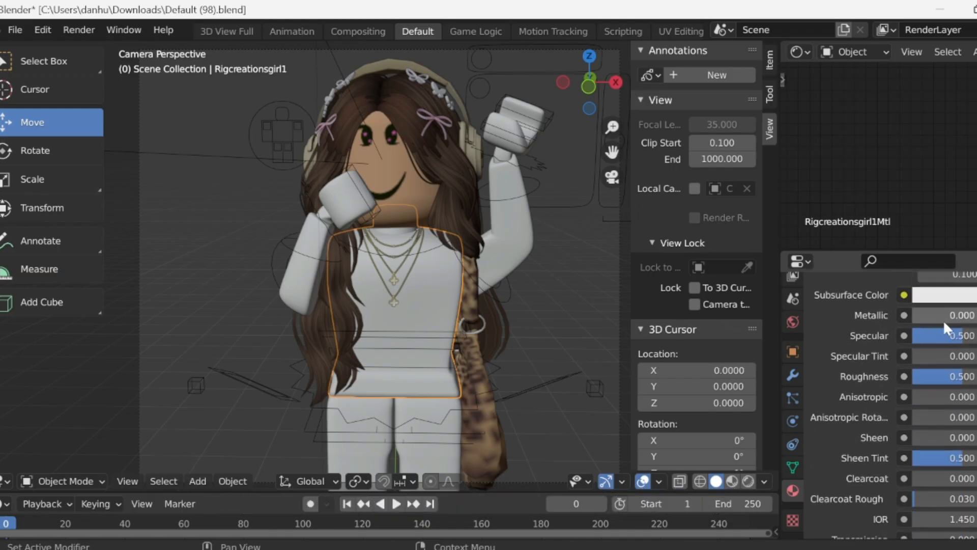
{"action": "left_click", "coordinate": [943, 320]}
{"action": "type", "text": "0.350"}
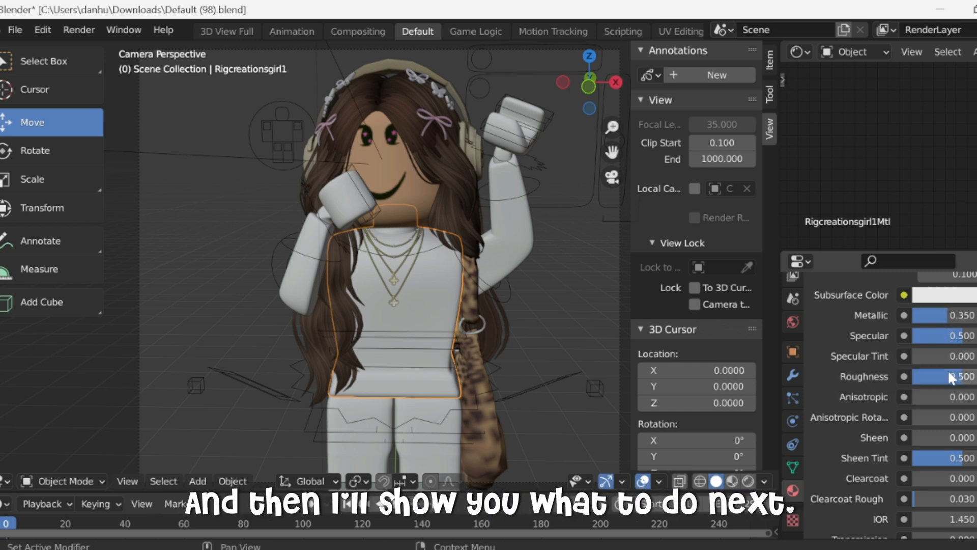
Assign an Image Texture node to the torso material's Base Color.
{"action": "scroll", "coordinate": [835, 338], "scroll_direction": "up", "scroll_amount": 10}
{"action": "scroll", "coordinate": [856, 399], "scroll_direction": "down", "scroll_amount": 2}
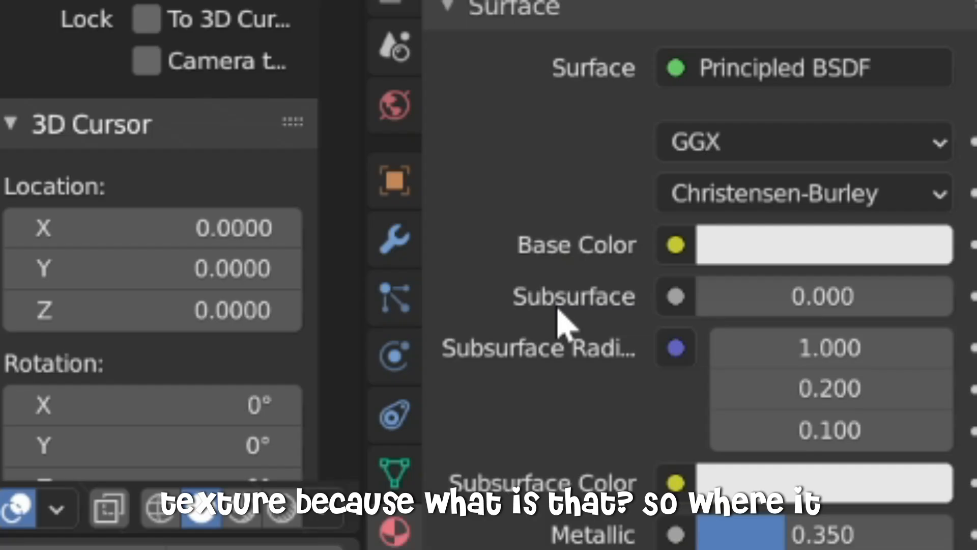
{"action": "left_click", "coordinate": [676, 249]}
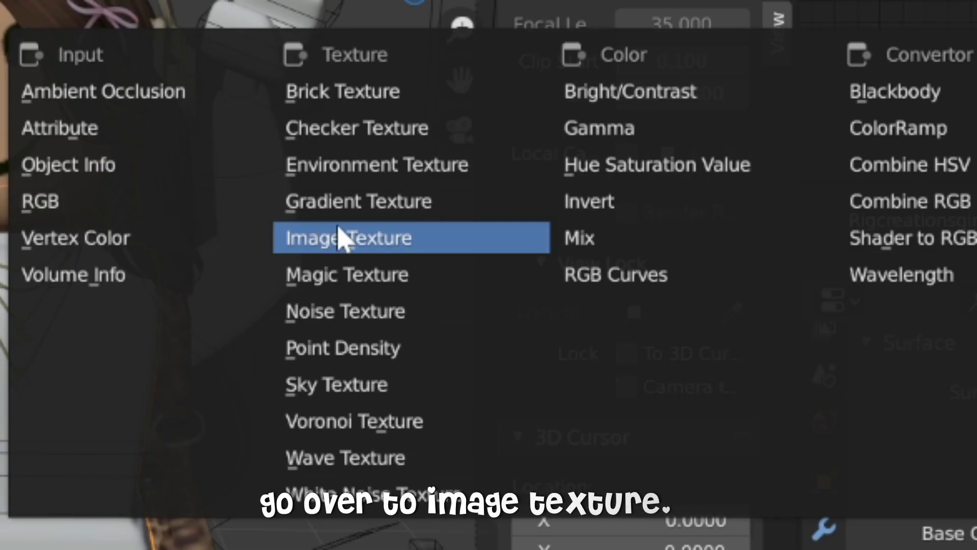
{"action": "left_click", "coordinate": [338, 236]}
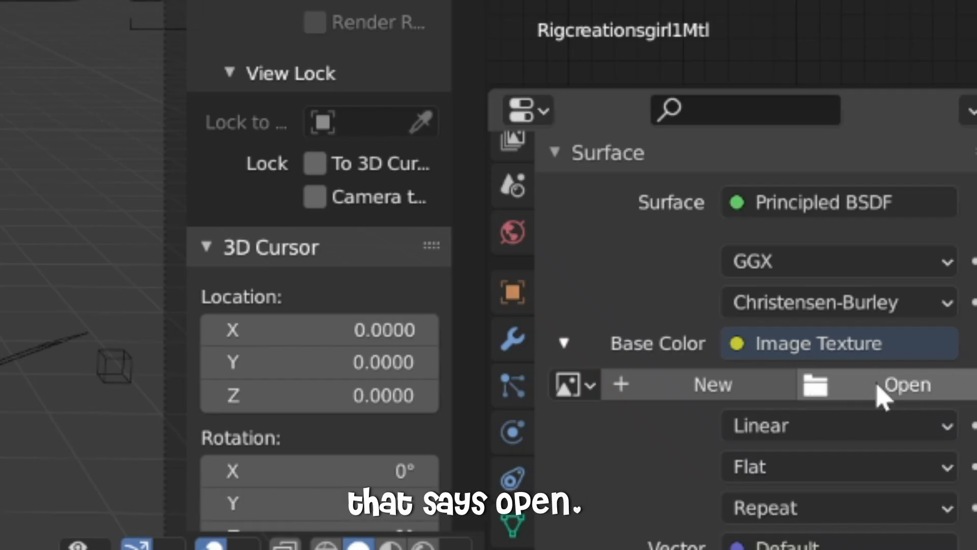
Load the torso's original texture into its Image Texture node from the Blackmagic Design folder in Documents.
{"action": "left_click", "coordinate": [853, 392]}
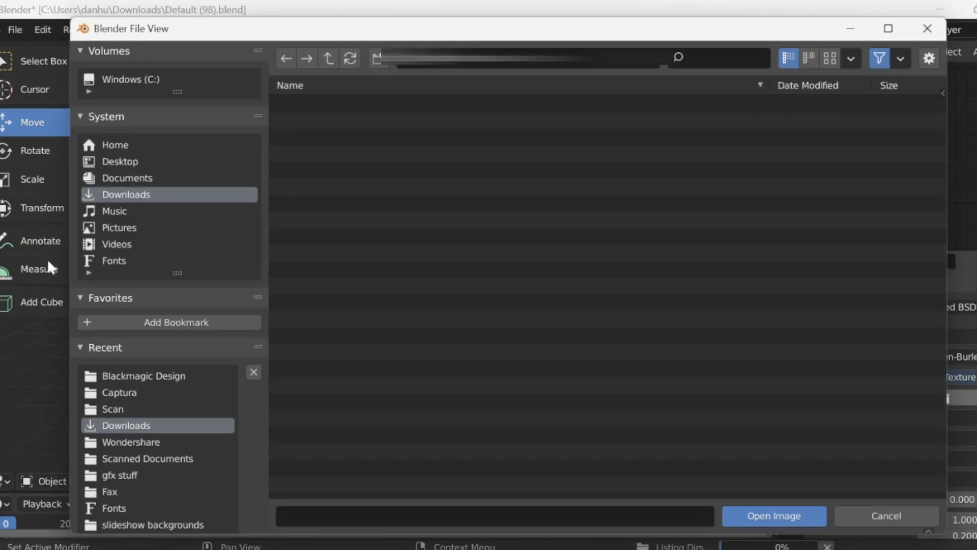
{"action": "left_click", "coordinate": [121, 178]}
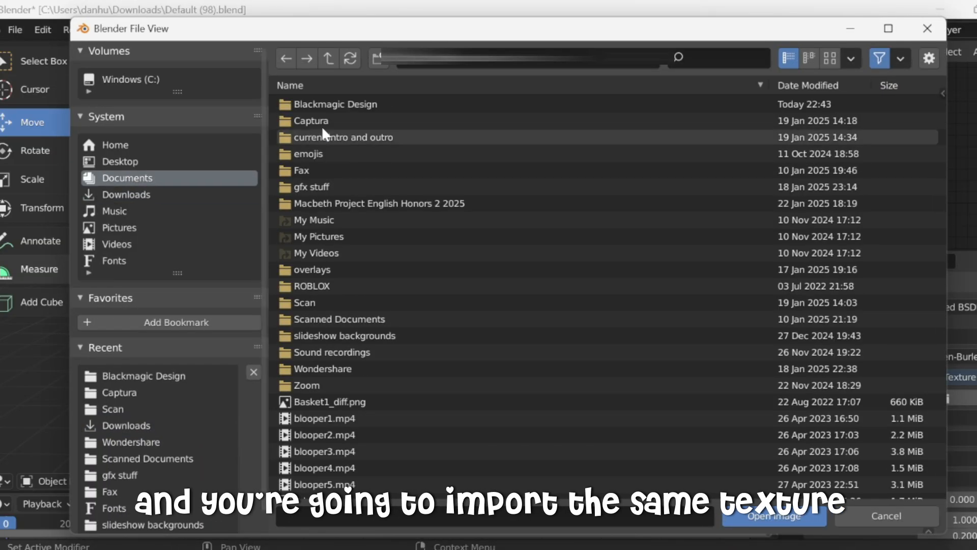
{"action": "double_click", "coordinate": [346, 105]}
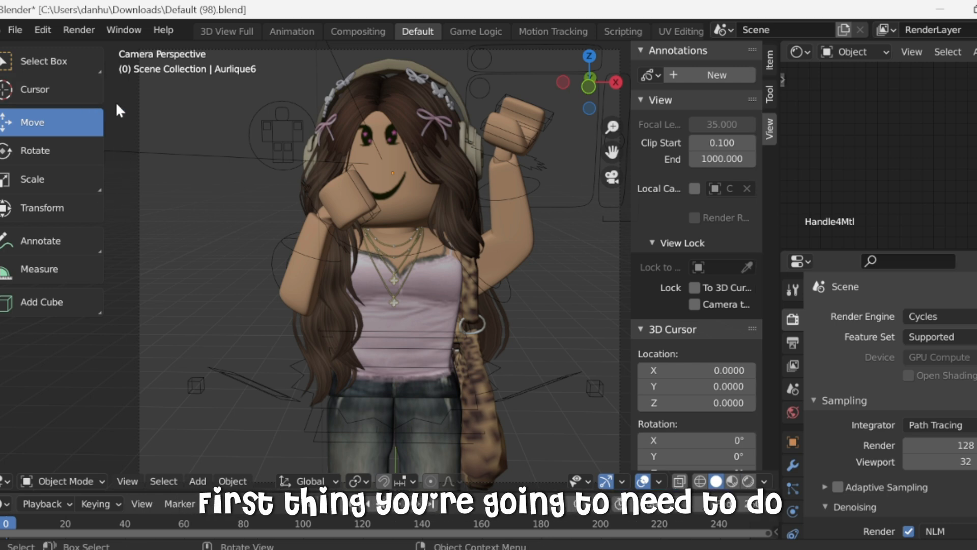
Render the scene as an image and save the result as a PNG in the Documents folder.
{"action": "left_click", "coordinate": [81, 32]}
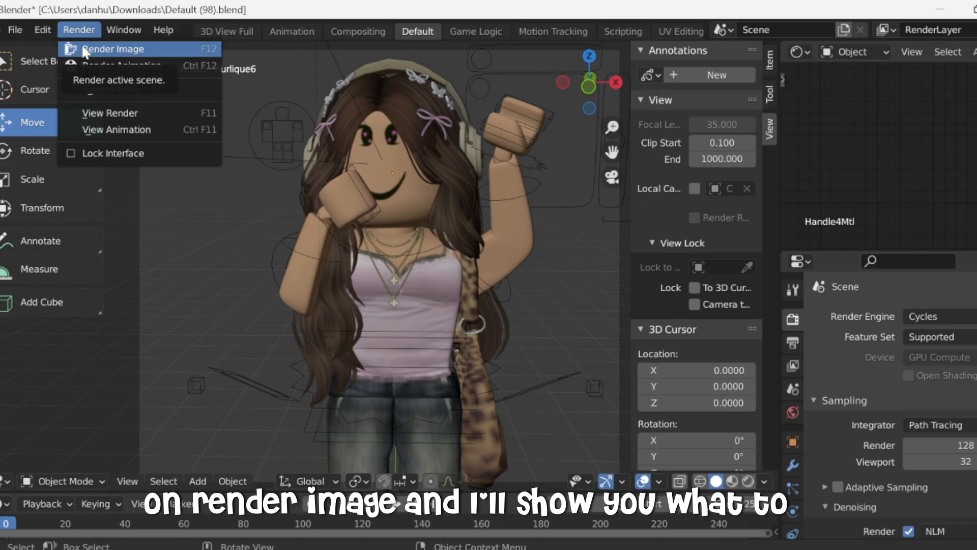
{"action": "left_click", "coordinate": [84, 49]}
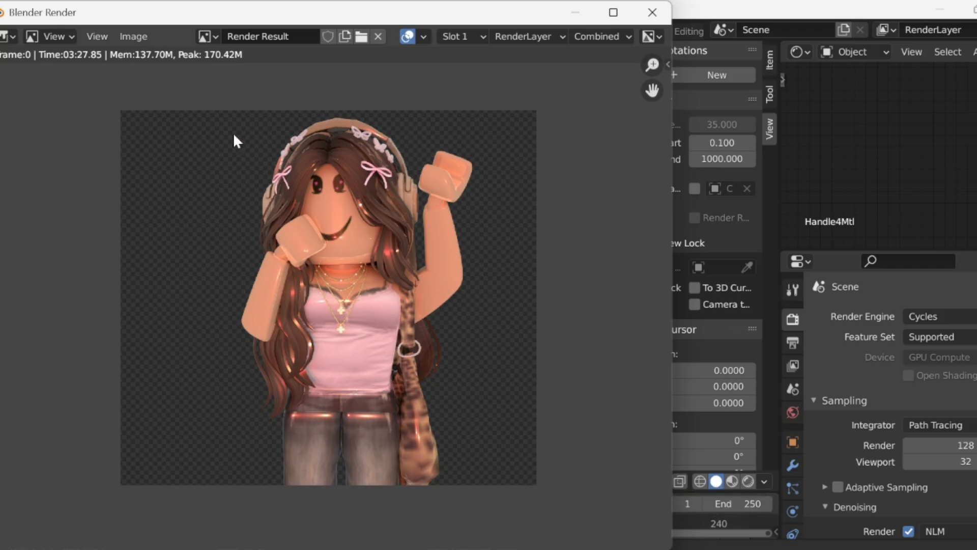
{"action": "left_click", "coordinate": [130, 37]}
{"action": "left_click", "coordinate": [161, 153]}
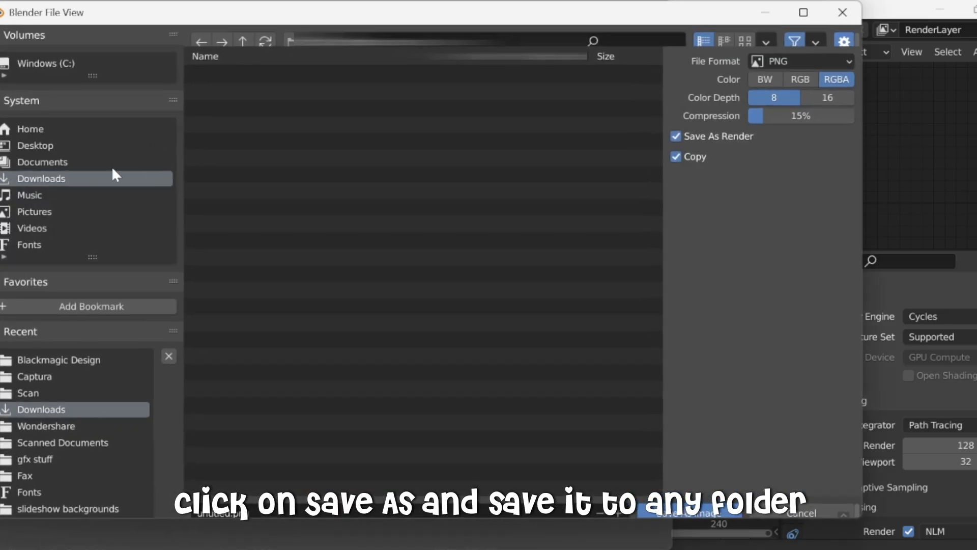
{"action": "left_click", "coordinate": [112, 159]}
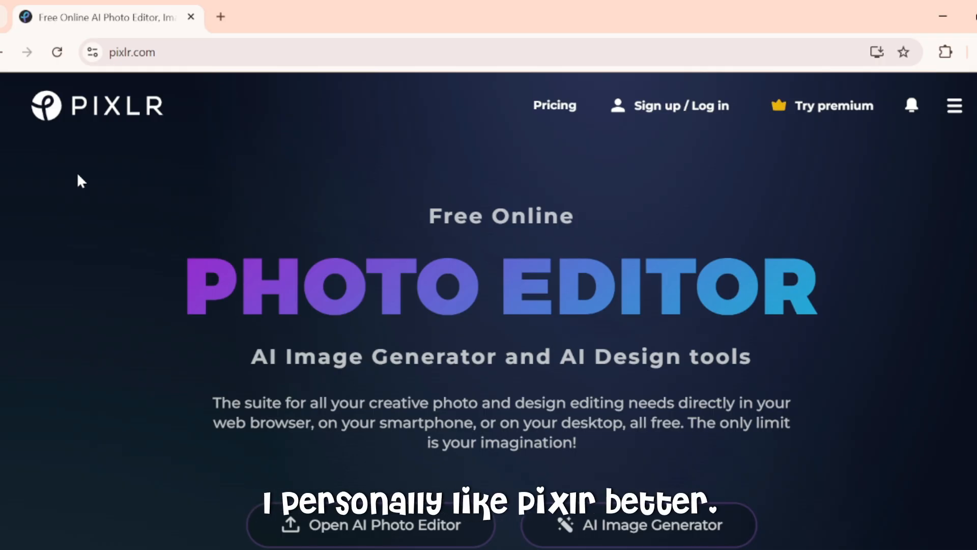
Switch to Pixlr Editor in the browser and open the rendered character image.
{"action": "scroll", "coordinate": [78, 178], "scroll_direction": "down", "scroll_amount": 8}
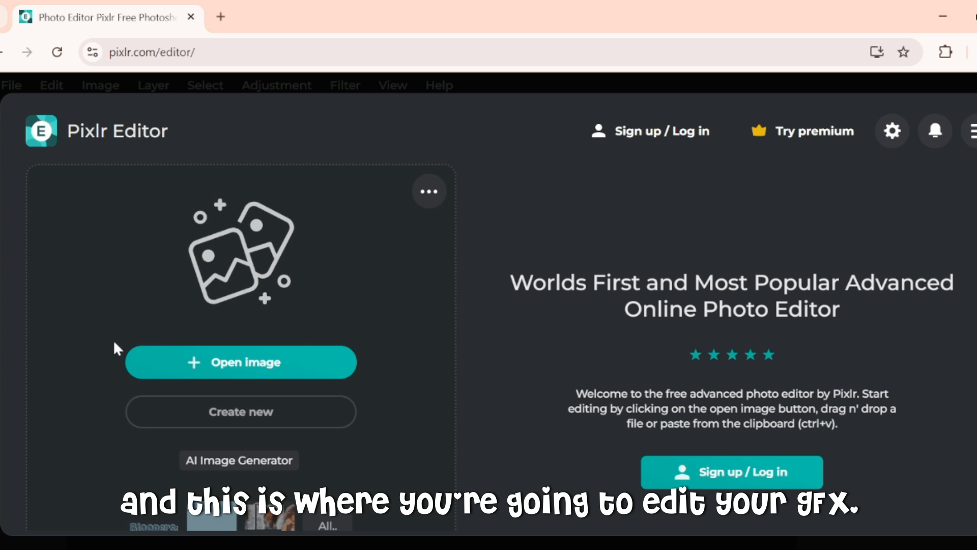
{"action": "left_click", "coordinate": [148, 362]}
{"action": "scroll", "coordinate": [38, 234], "scroll_direction": "down", "scroll_amount": 2}
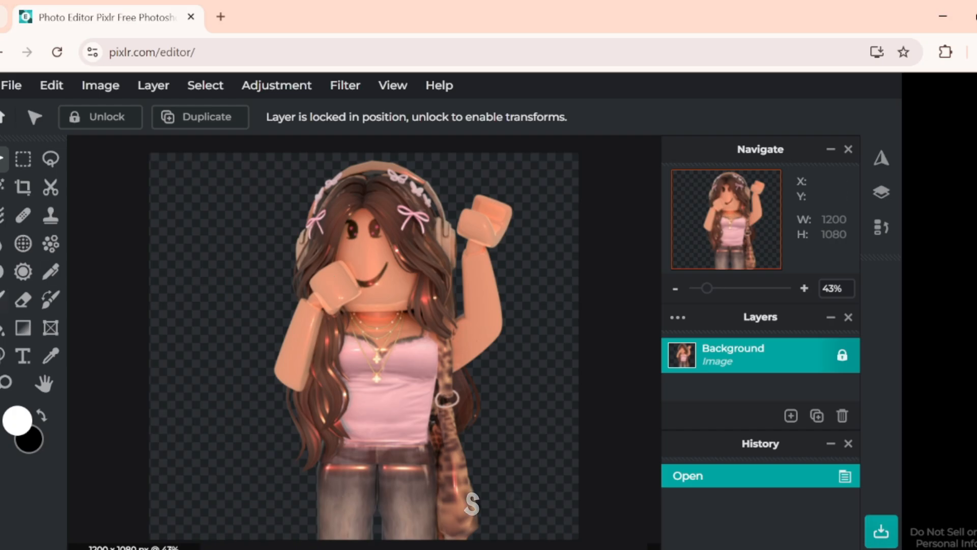
Add a new empty layer and move it below the Background layer holding the character.
{"action": "left_click", "coordinate": [153, 85]}
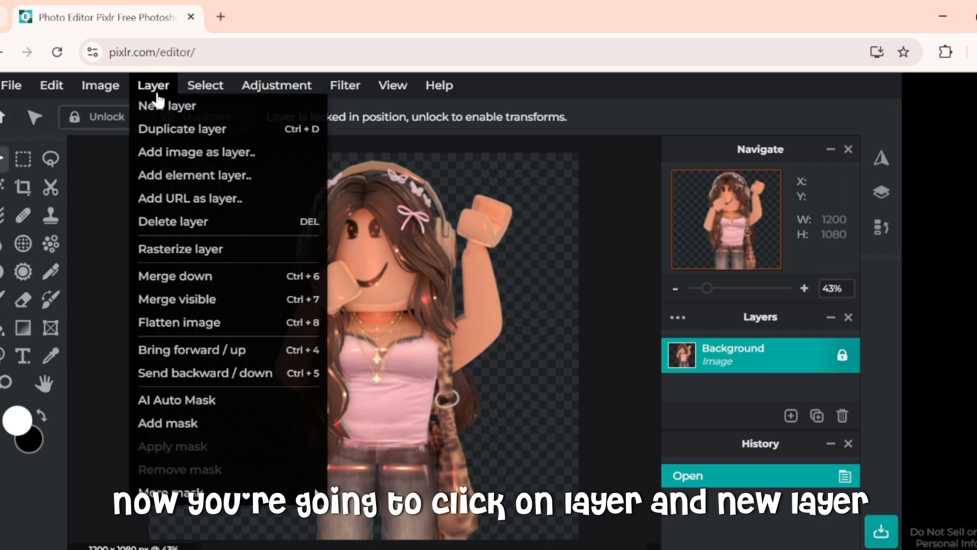
{"action": "left_click", "coordinate": [157, 107]}
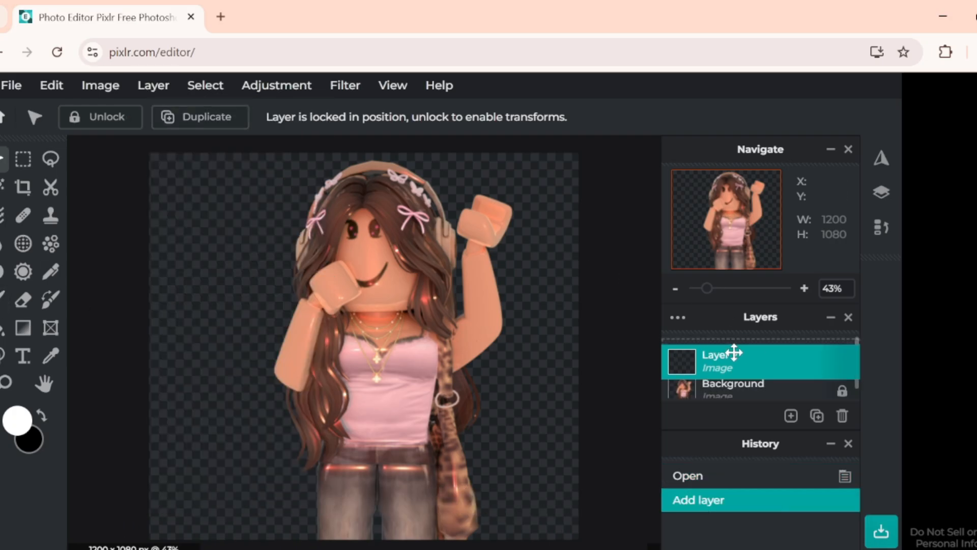
{"action": "left_click_drag", "start_coordinate": [733, 353], "coordinate": [720, 395]}
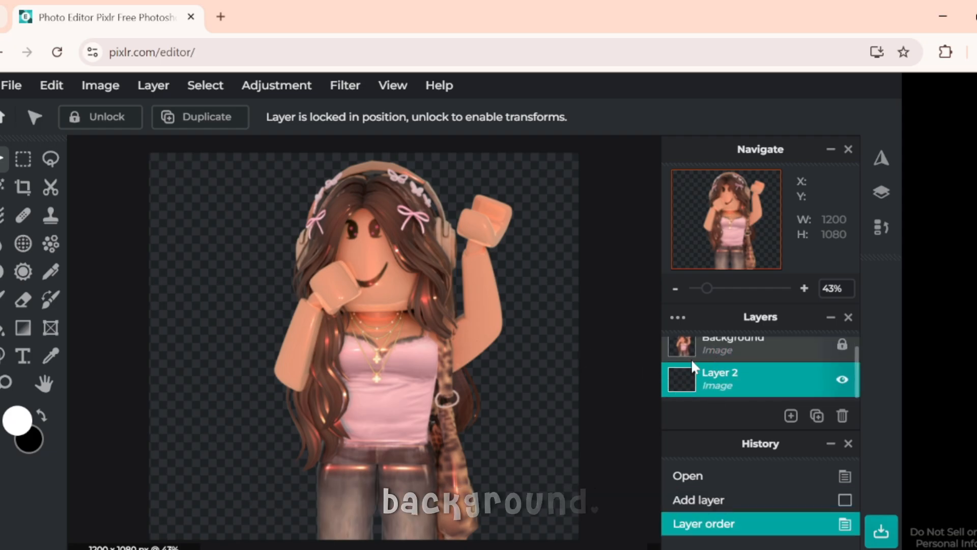
Choose the Brush tool and set its size to 1000 px.
{"action": "key", "text": "b"}
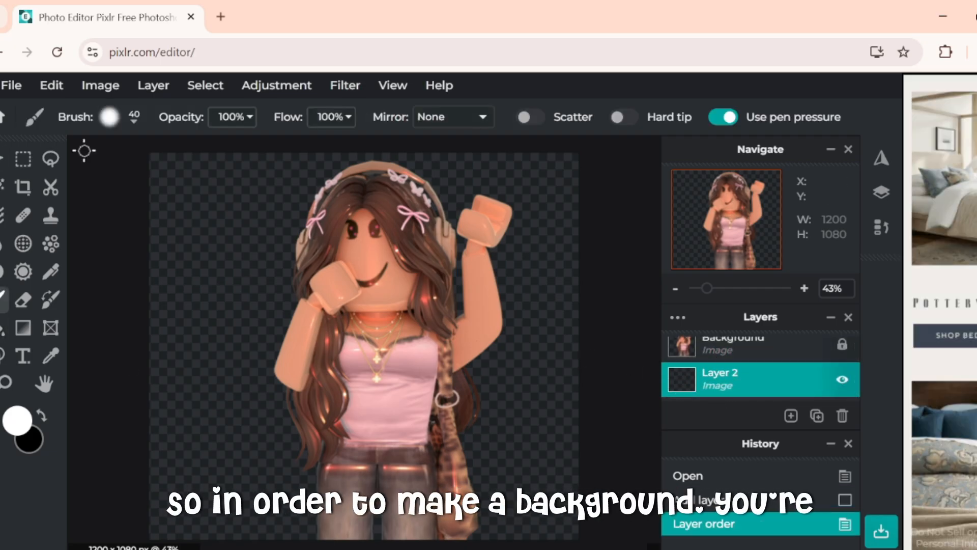
{"action": "left_click", "coordinate": [109, 117]}
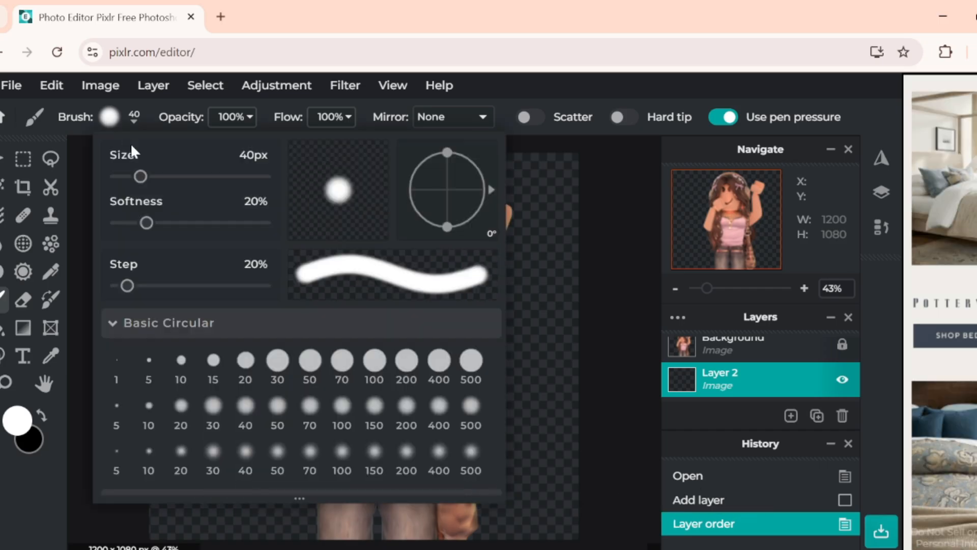
{"action": "left_click_drag", "start_coordinate": [138, 176], "coordinate": [262, 176]}
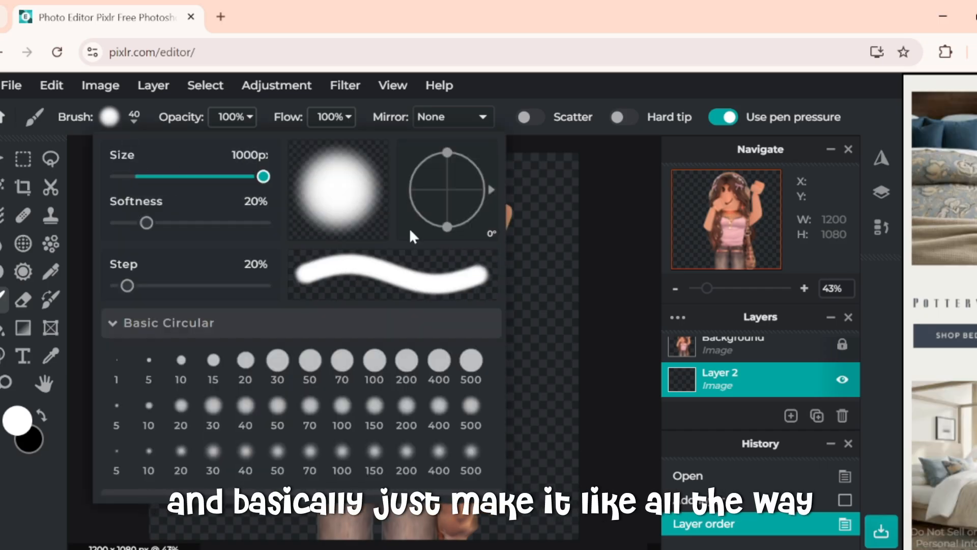
{"action": "left_click", "coordinate": [618, 159]}
Choose a light pink brush color and paint the whole of Layer 2 behind the character.
{"action": "left_click", "coordinate": [17, 419]}
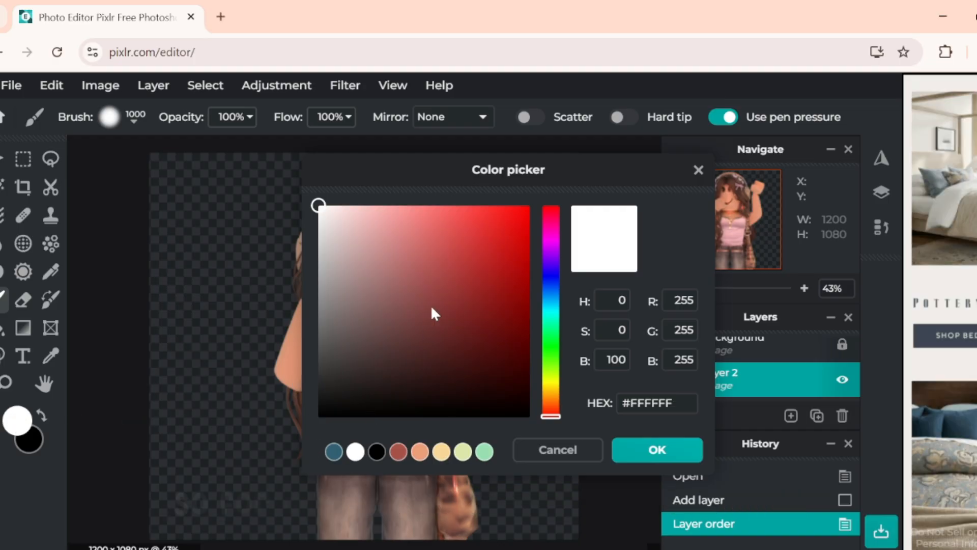
{"action": "left_click", "coordinate": [553, 238]}
{"action": "left_click_drag", "start_coordinate": [552, 240], "coordinate": [552, 231]}
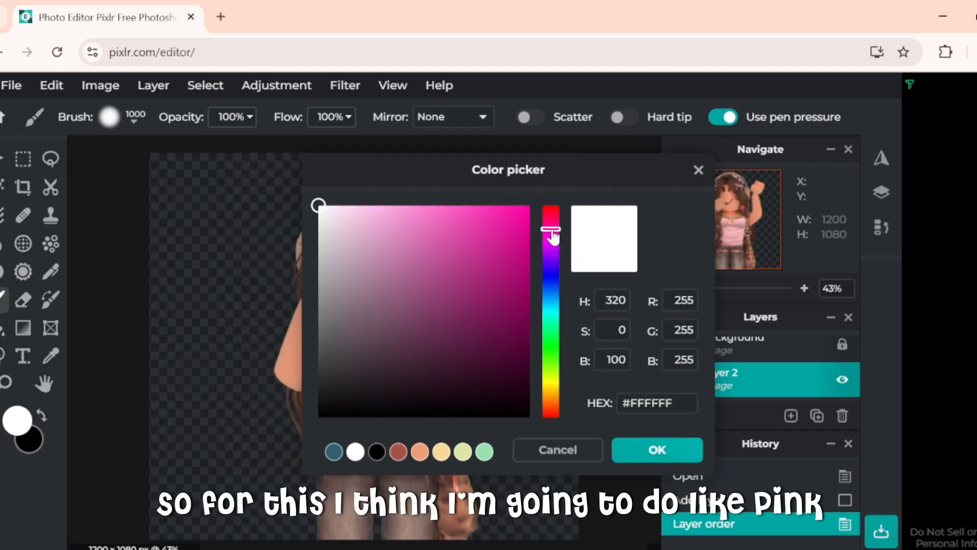
{"action": "mouse_move", "coordinate": [528, 464]}
{"action": "left_mouse_down"}
{"action": "mouse_move", "coordinate": [326, 509]}
{"action": "mouse_move", "coordinate": [212, 462]}
{"action": "mouse_move", "coordinate": [178, 305]}
{"action": "left_mouse_up"}
{"action": "left_click_drag", "start_coordinate": [66, 484], "coordinate": [272, 189]}
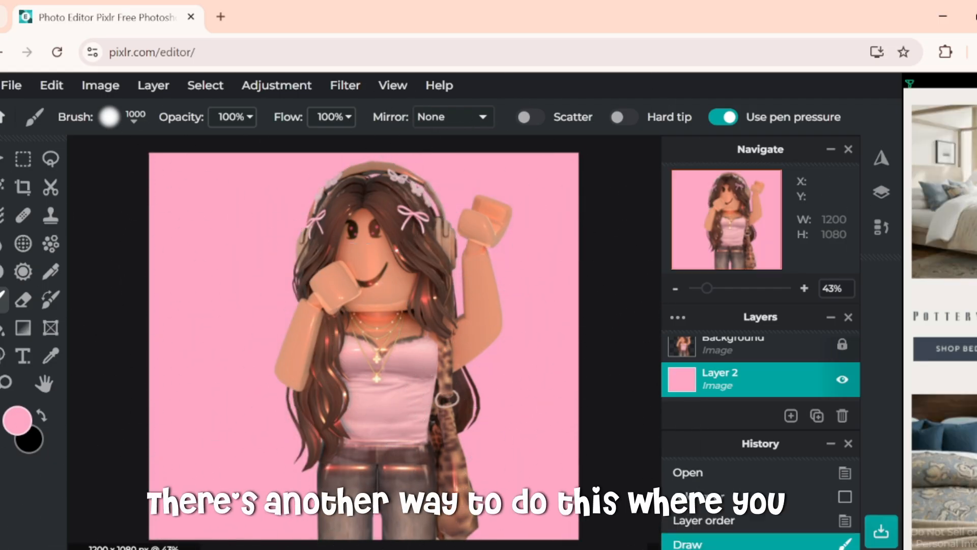
Lock the pink Layer 2 in place and select the character's Background layer.
{"action": "left_click", "coordinate": [1, 161]}
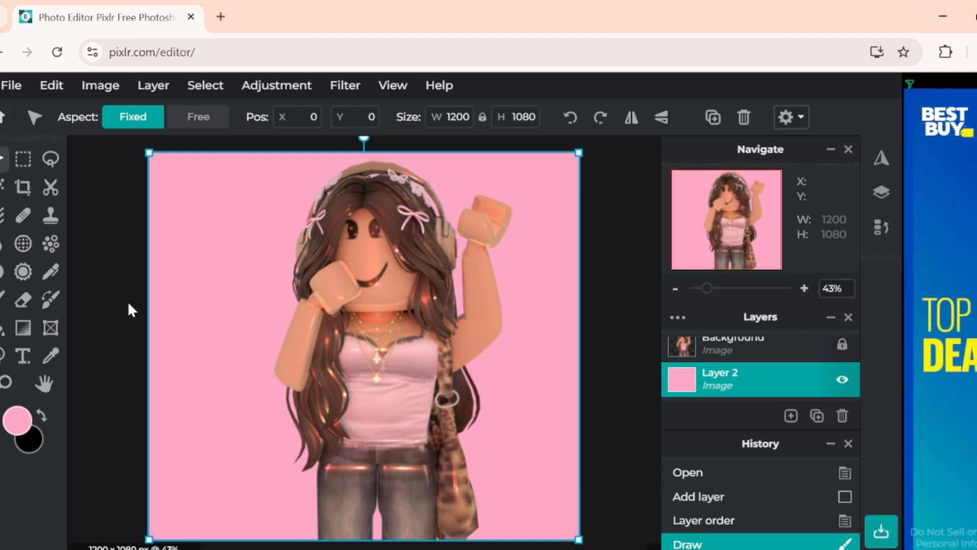
{"action": "mouse_move", "coordinate": [729, 375]}
{"action": "left_mouse_down"}
{"action": "mouse_move", "coordinate": [727, 351]}
{"action": "mouse_move", "coordinate": [702, 362]}
{"action": "mouse_move", "coordinate": [721, 387]}
{"action": "left_mouse_up"}
{"action": "left_click", "coordinate": [626, 449]}
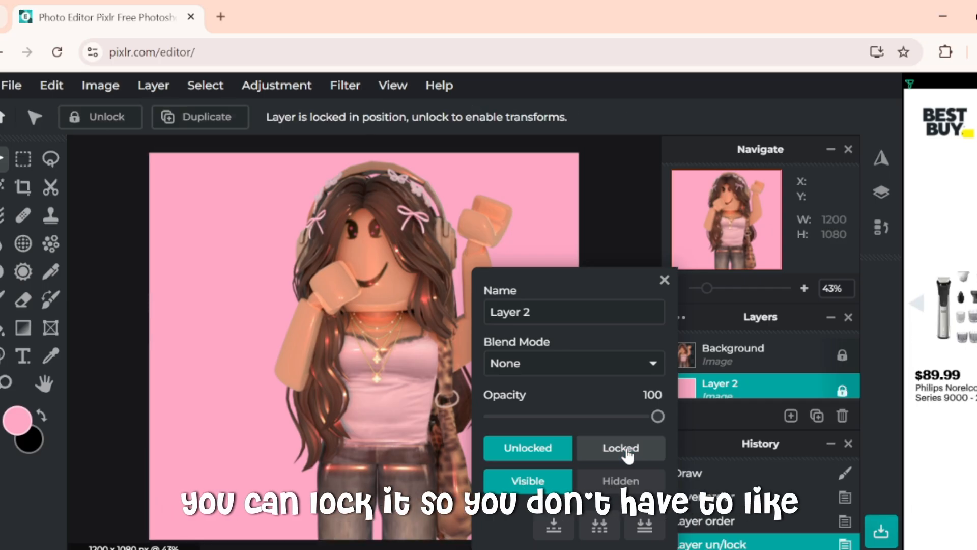
{"action": "left_click", "coordinate": [664, 281]}
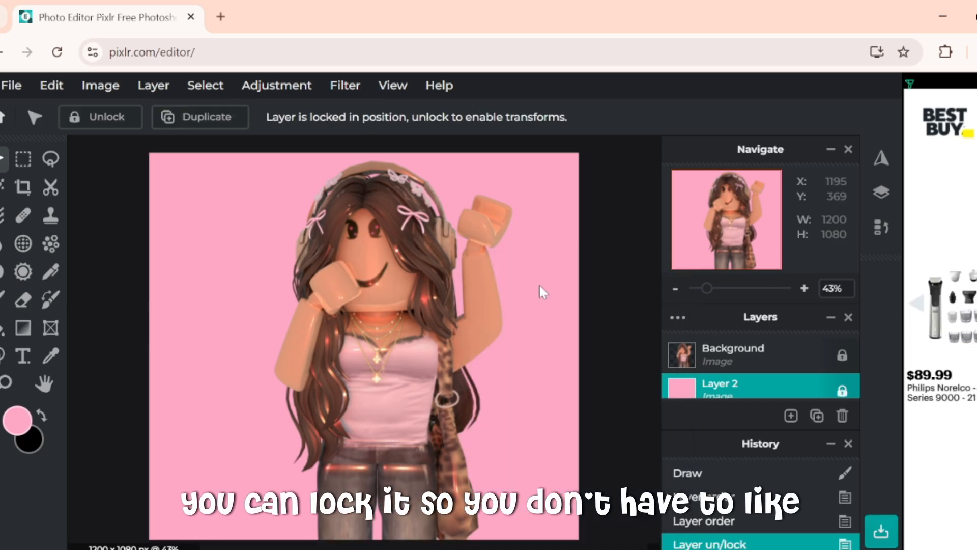
{"action": "left_click", "coordinate": [255, 333]}
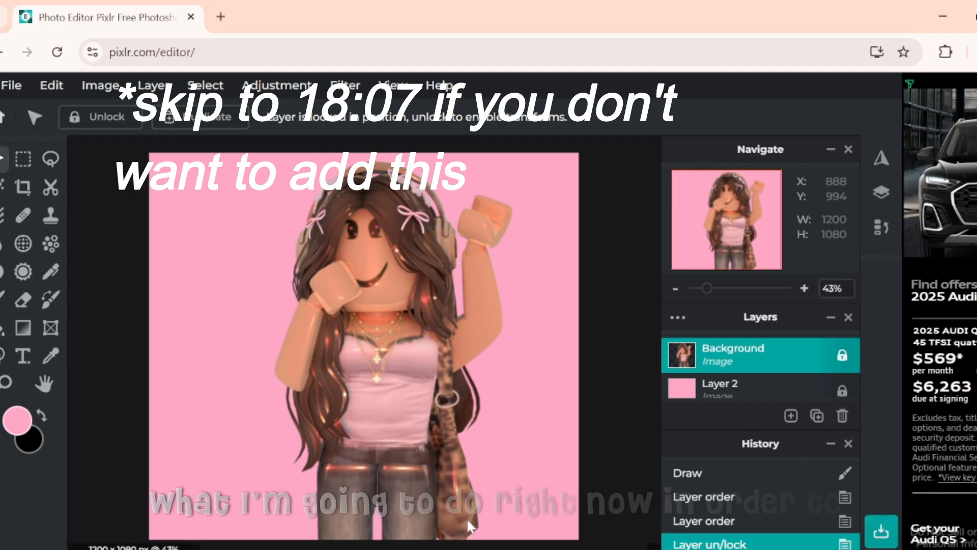
Add a new layer above the character and set the Brush size to 140 px.
{"action": "left_click", "coordinate": [148, 87]}
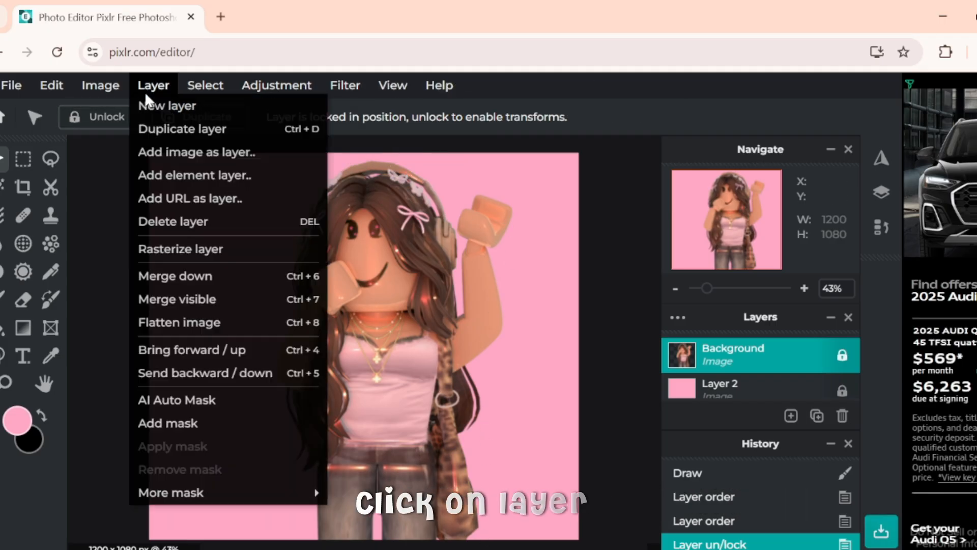
{"action": "left_click", "coordinate": [154, 101]}
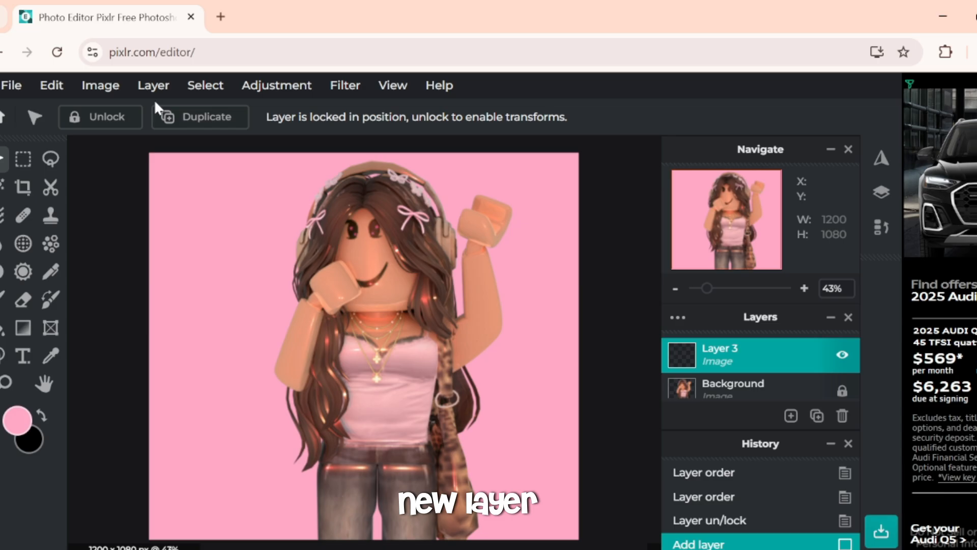
{"action": "left_click", "coordinate": [16, 305]}
{"action": "left_click", "coordinate": [133, 118]}
{"action": "left_click", "coordinate": [128, 176]}
{"action": "left_click_drag", "start_coordinate": [128, 178], "coordinate": [180, 179]}
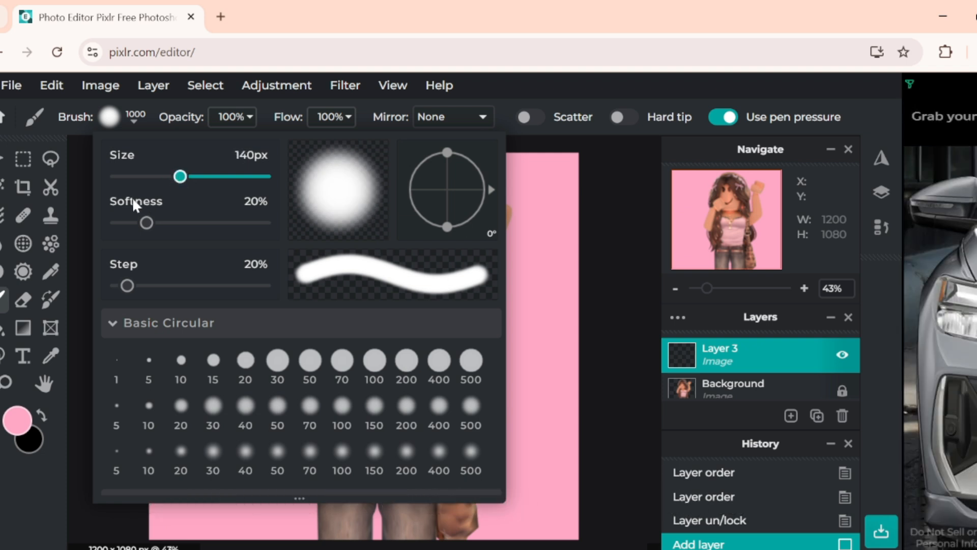
{"action": "left_click", "coordinate": [73, 174]}
Set the brush color to white and its softness to about 44%.
{"action": "left_click", "coordinate": [8, 429]}
{"action": "left_click_drag", "start_coordinate": [357, 231], "coordinate": [331, 180]}
{"action": "left_click", "coordinate": [644, 448]}
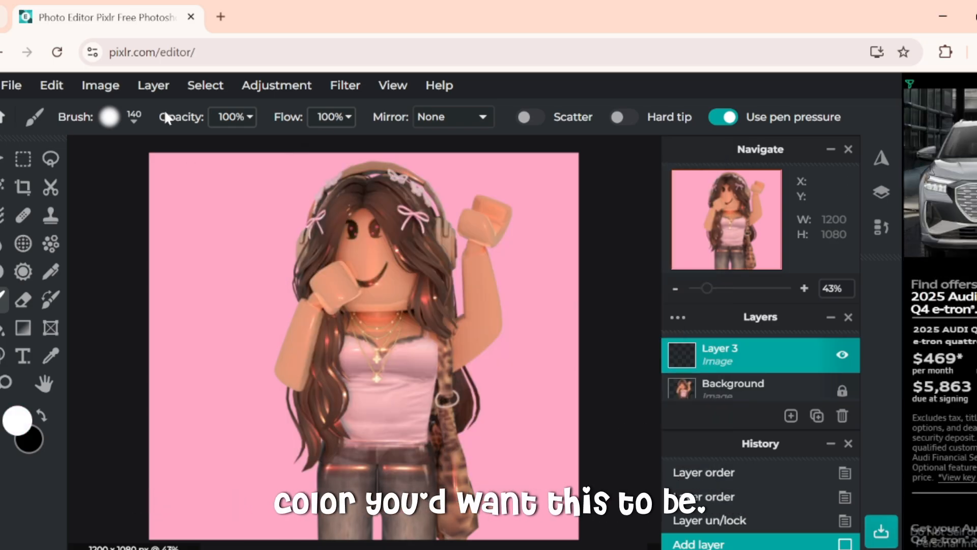
{"action": "left_click", "coordinate": [133, 116]}
{"action": "left_click_drag", "start_coordinate": [147, 222], "coordinate": [186, 230]}
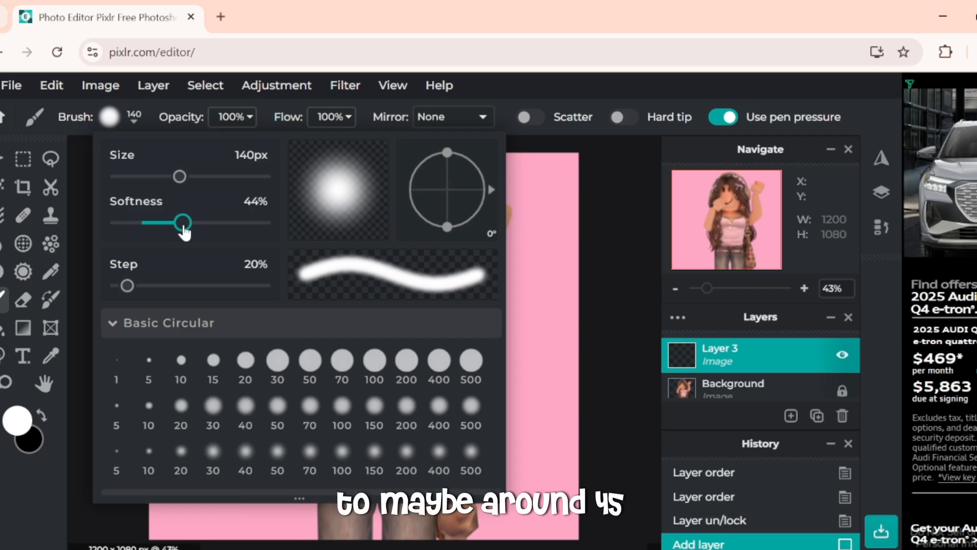
{"action": "left_click", "coordinate": [62, 232]}
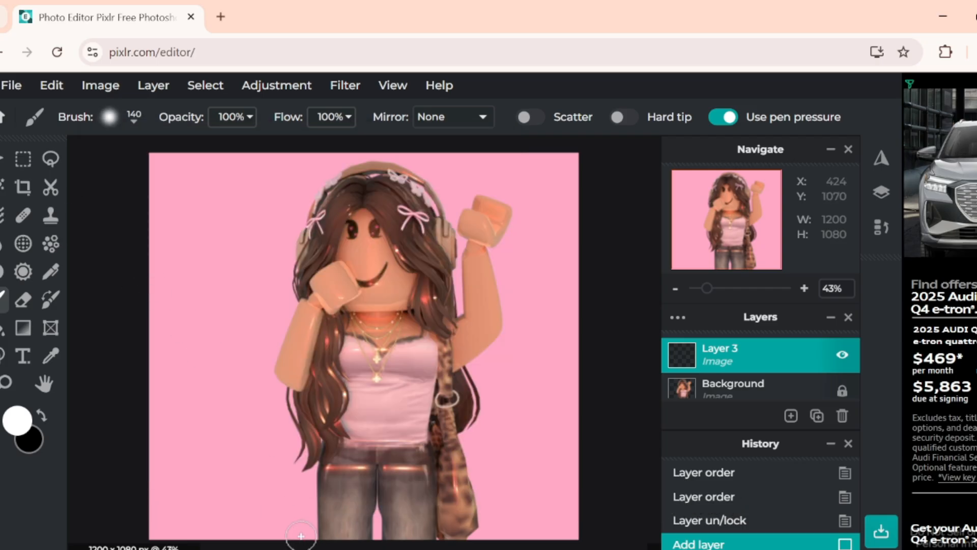
Paint a soft white border around the character on Layer 3, filling narrow gaps with smaller brush sizes such as 15 px.
{"action": "scroll", "coordinate": [301, 536], "scroll_direction": "up", "scroll_amount": 6}
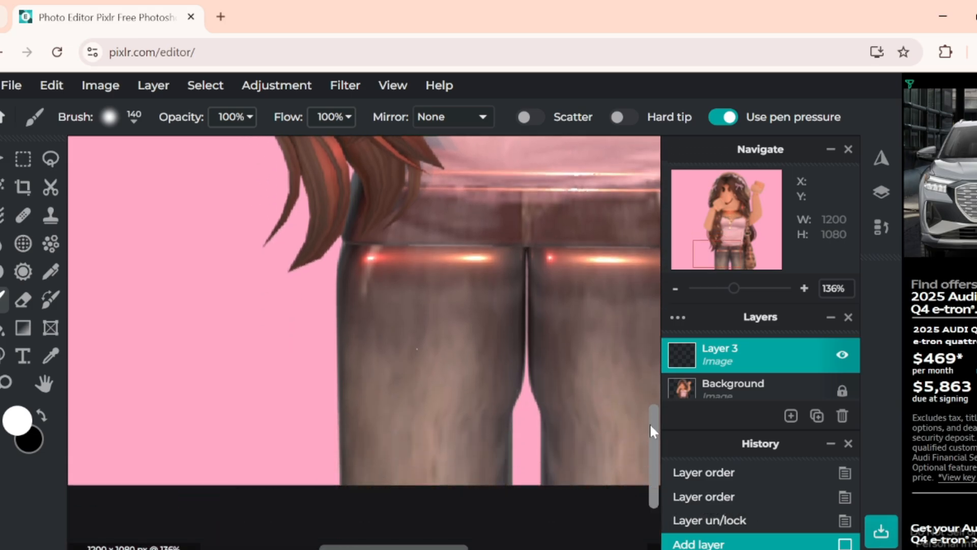
{"action": "left_click_drag", "start_coordinate": [653, 430], "coordinate": [648, 405]}
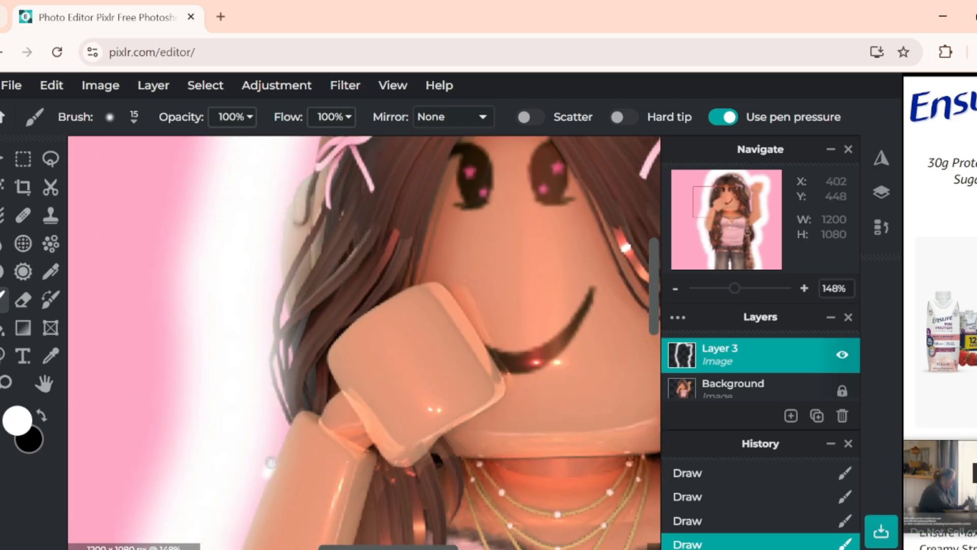
{"action": "scroll", "coordinate": [370, 147], "scroll_direction": "up", "scroll_amount": 4}
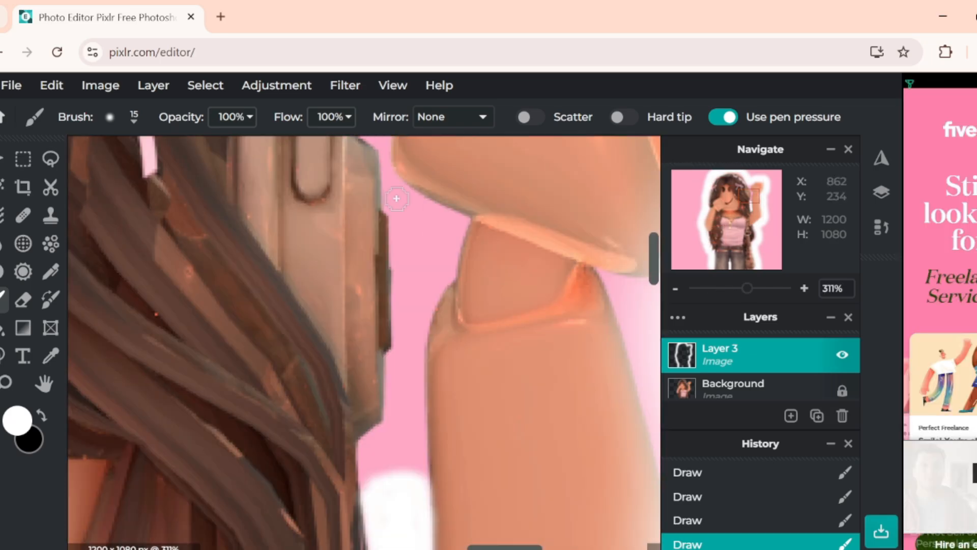
{"action": "left_click_drag", "start_coordinate": [438, 448], "coordinate": [412, 286]}
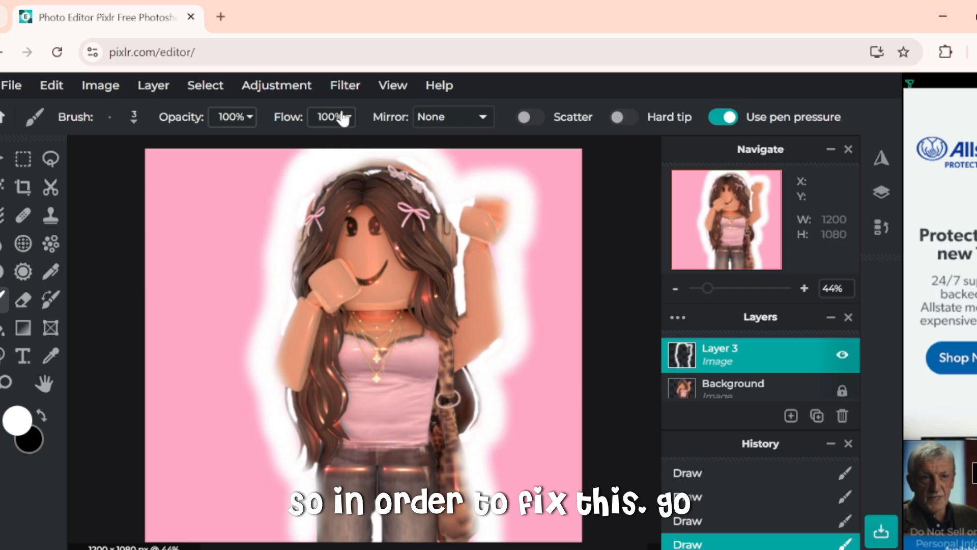
Apply a Blur filter with an amount of 100 to the white outline on Layer 3.
{"action": "left_click", "coordinate": [340, 85]}
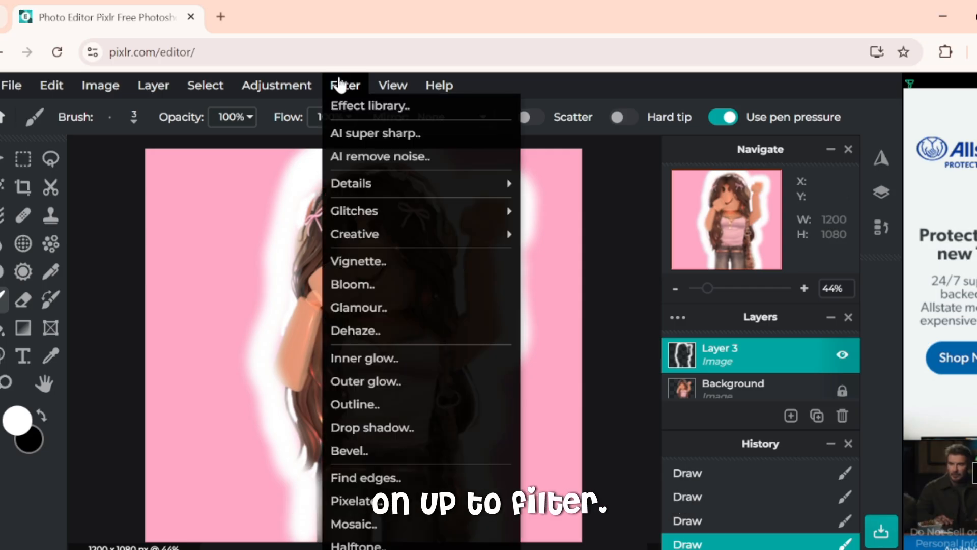
{"action": "left_click", "coordinate": [362, 183]}
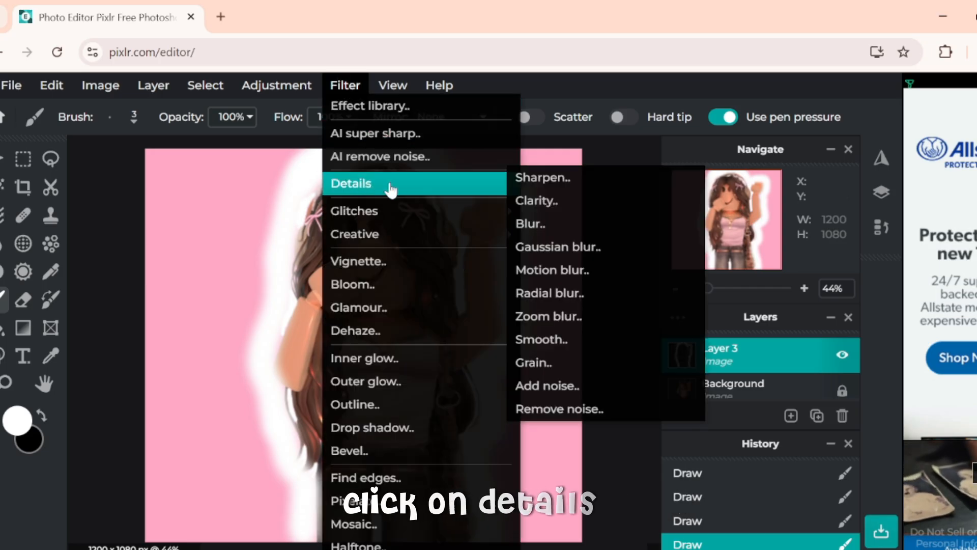
{"action": "left_click", "coordinate": [585, 225]}
{"action": "left_click", "coordinate": [652, 338]}
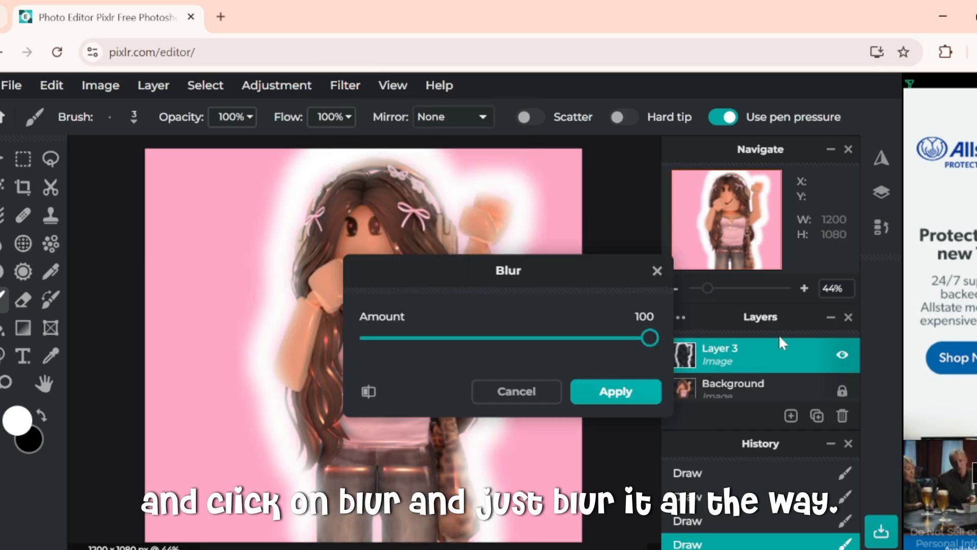
{"action": "left_click", "coordinate": [616, 392]}
Try applying the Blur filter to Layer 3 again with a different amount.
{"action": "left_click", "coordinate": [342, 85]}
{"action": "left_click", "coordinate": [362, 183]}
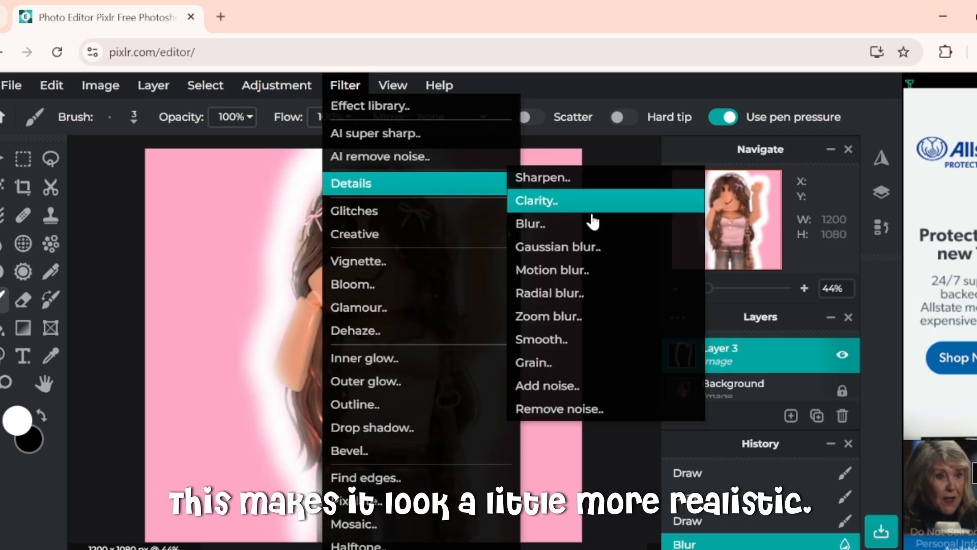
{"action": "left_click", "coordinate": [585, 223]}
{"action": "left_click_drag", "start_coordinate": [601, 338], "coordinate": [410, 355]}
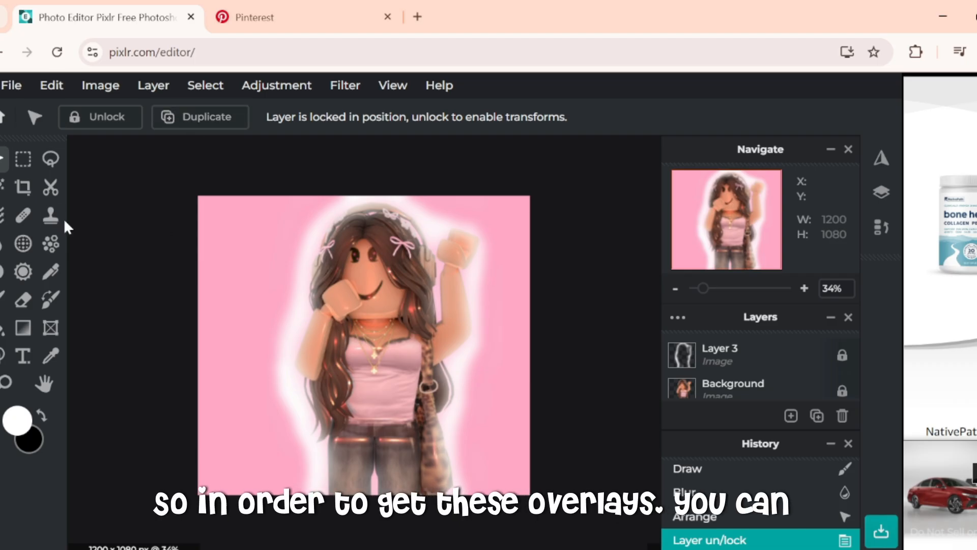
Switch to Pinterest, open the pink star and flower overlay among the gfx overlays results, and save its image.
{"action": "left_click", "coordinate": [266, 16]}
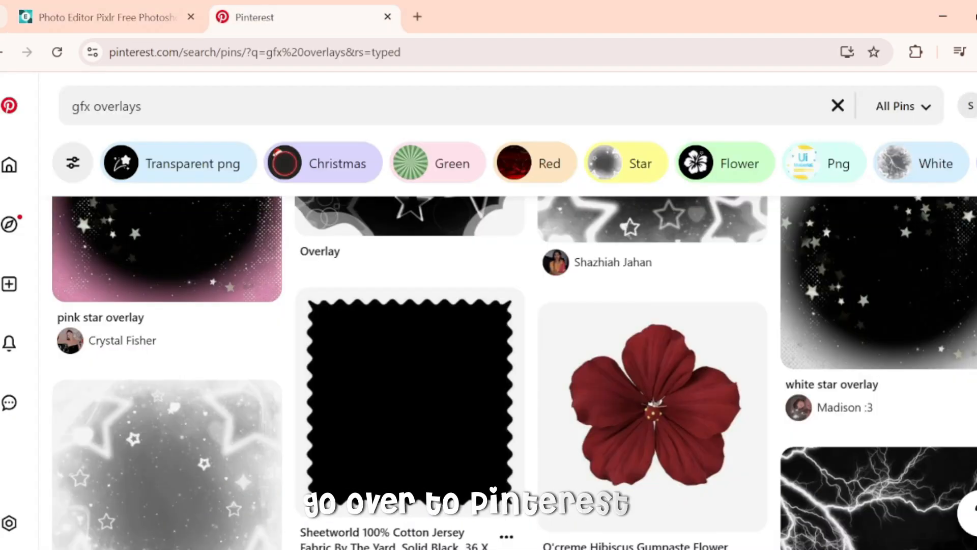
{"action": "scroll", "coordinate": [331, 331], "scroll_direction": "down", "scroll_amount": 5}
{"action": "scroll", "coordinate": [328, 285], "scroll_direction": "down", "scroll_amount": 10}
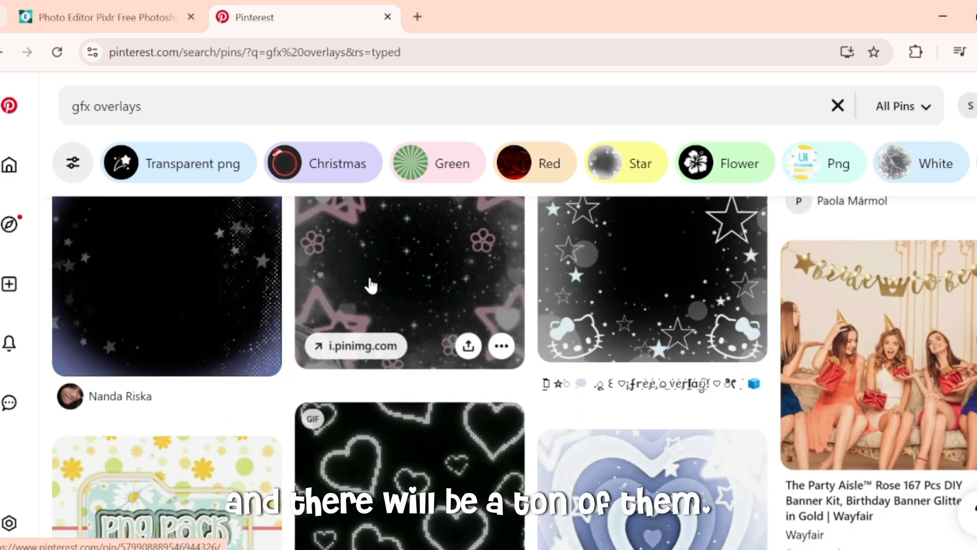
{"action": "scroll", "coordinate": [415, 278], "scroll_direction": "up", "scroll_amount": 2}
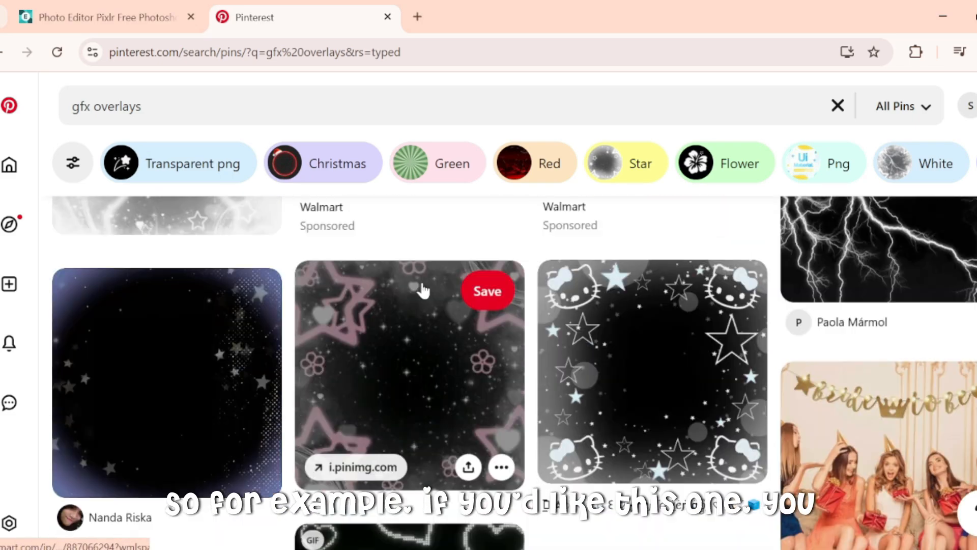
{"action": "scroll", "coordinate": [423, 289], "scroll_direction": "down", "scroll_amount": 2}
{"action": "left_click", "coordinate": [376, 267]}
{"action": "right_click", "coordinate": [337, 261]}
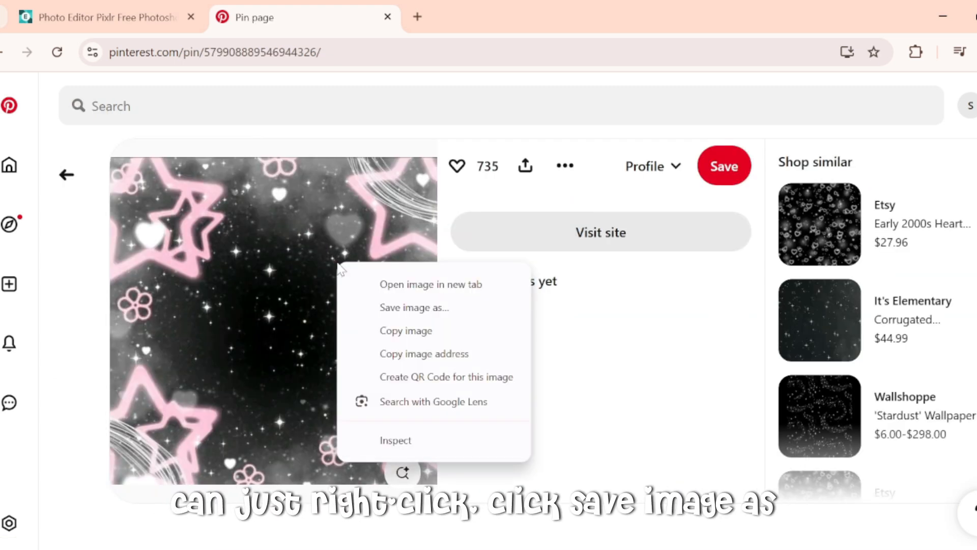
{"action": "left_click", "coordinate": [391, 310]}
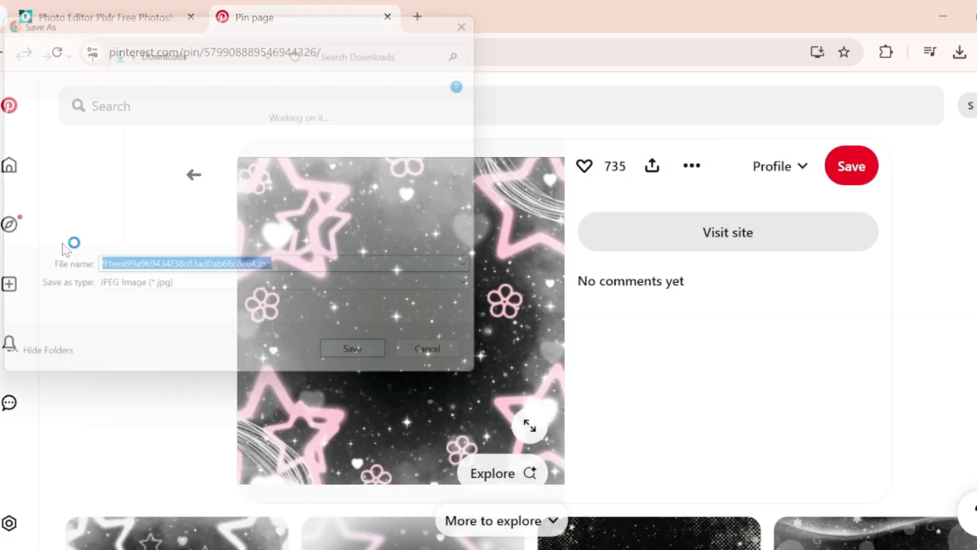
{"action": "left_click", "coordinate": [41, 137]}
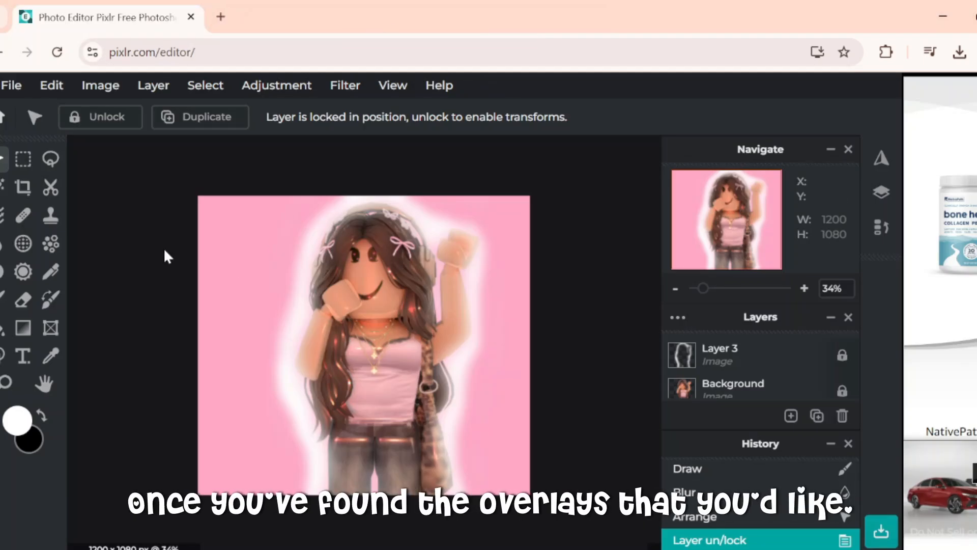
Add blurry.jpg as an image layer and enlarge it to 1310 × 1310 px so it covers the canvas.
{"action": "left_click", "coordinate": [153, 85]}
{"action": "left_click", "coordinate": [162, 153]}
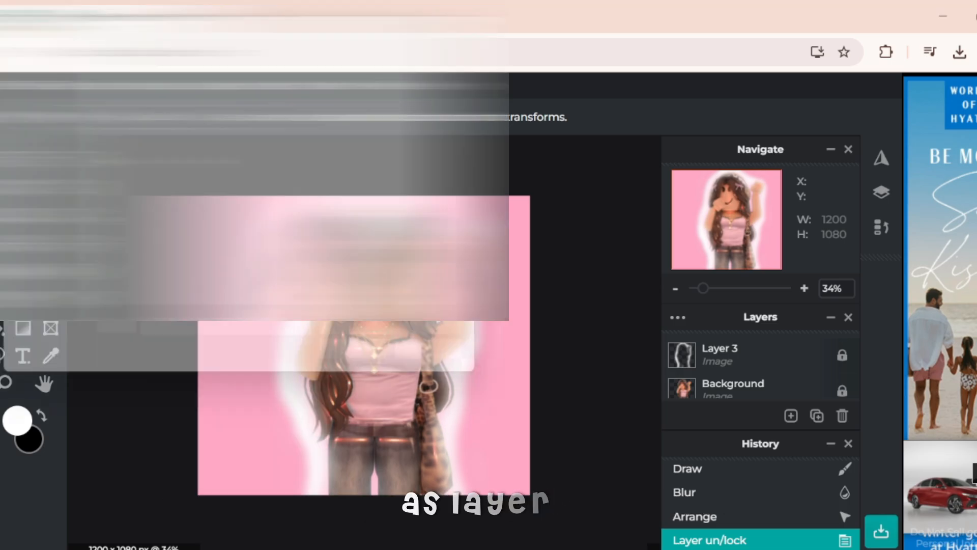
{"action": "left_click", "coordinate": [35, 133]}
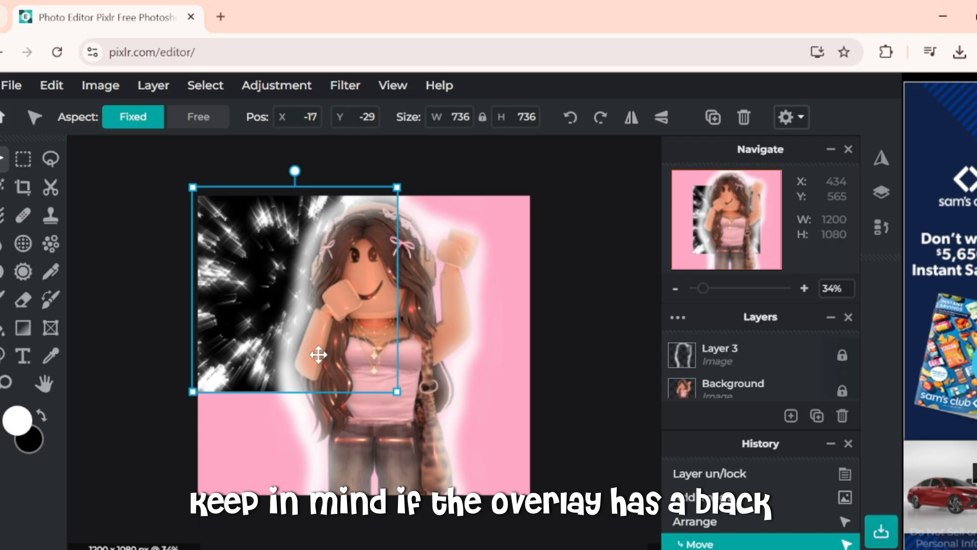
{"action": "left_click_drag", "start_coordinate": [316, 353], "coordinate": [225, 316]}
{"action": "left_click_drag", "start_coordinate": [418, 395], "coordinate": [563, 476]}
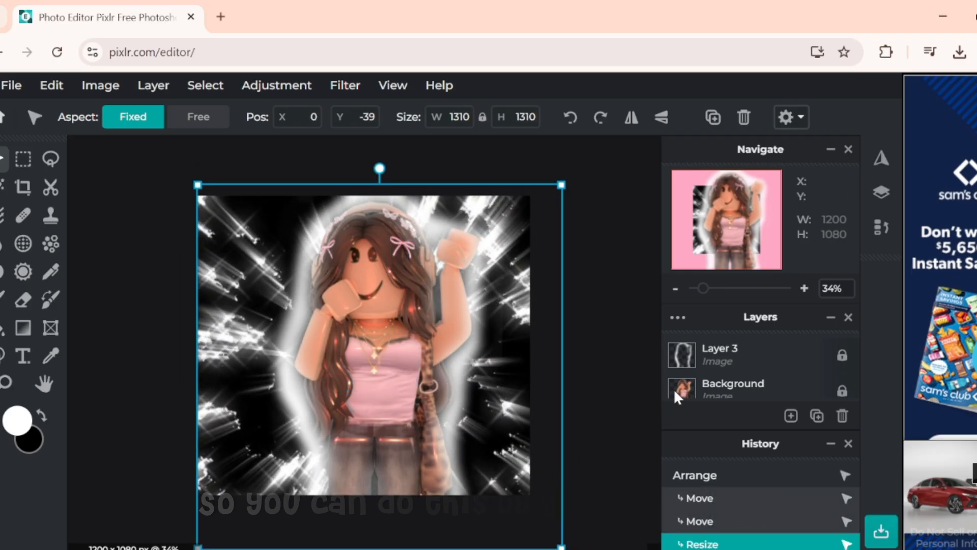
Open the blend mode choices in the blurry.jpg layer's settings.
{"action": "scroll", "coordinate": [683, 387], "scroll_direction": "up", "scroll_amount": 2}
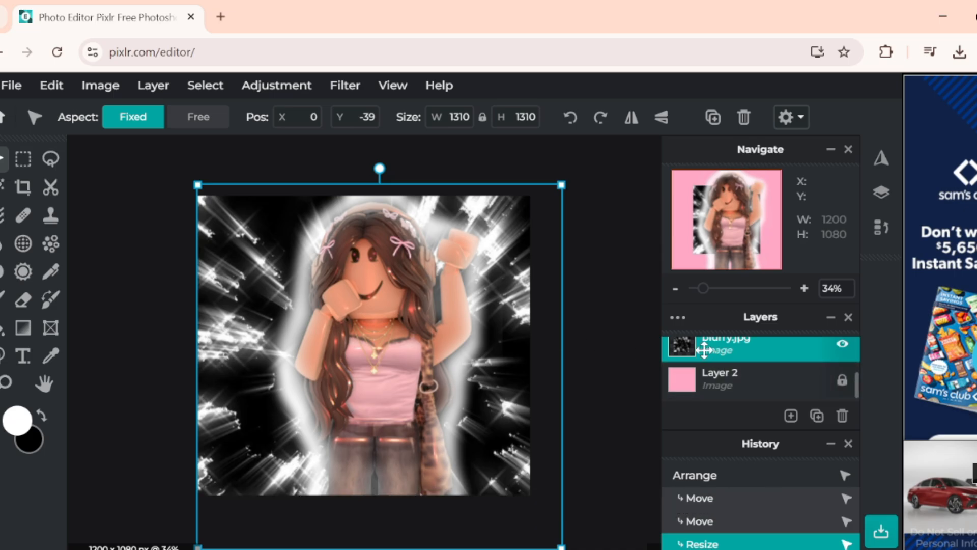
{"action": "double_click", "coordinate": [705, 349]}
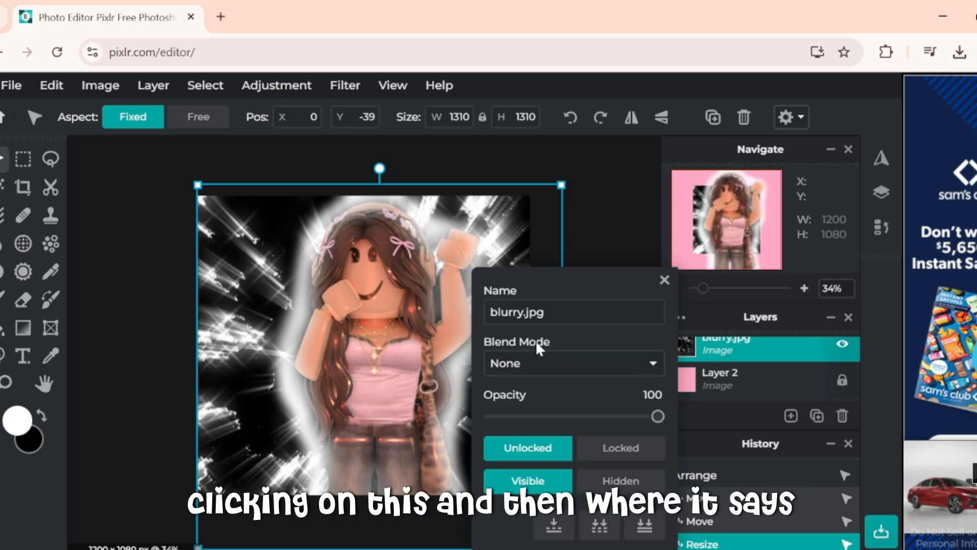
{"action": "left_click", "coordinate": [519, 365]}
{"action": "scroll", "coordinate": [560, 152], "scroll_direction": "down", "scroll_amount": 1}
Add another overlay image from the overlays folder.
{"action": "left_click", "coordinate": [509, 21]}
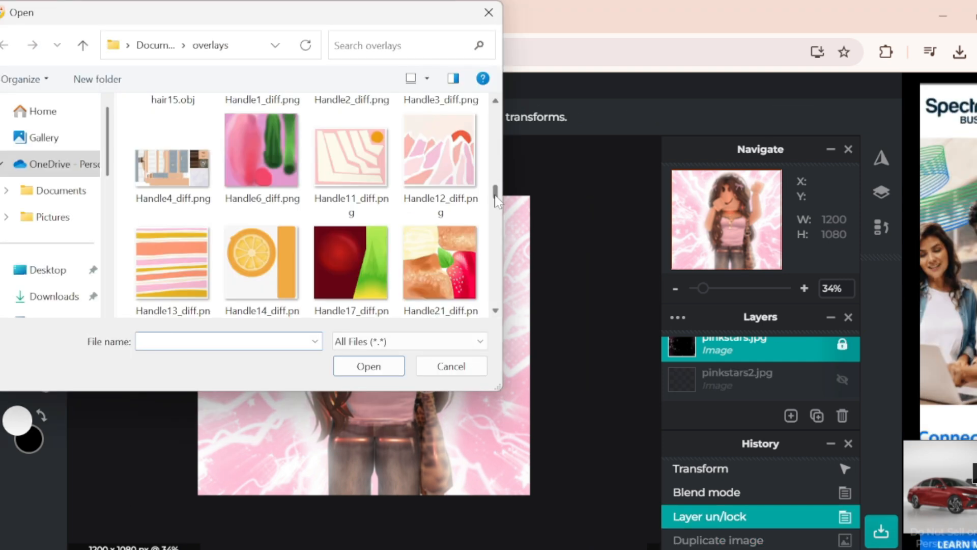
{"action": "left_click", "coordinate": [364, 364]}
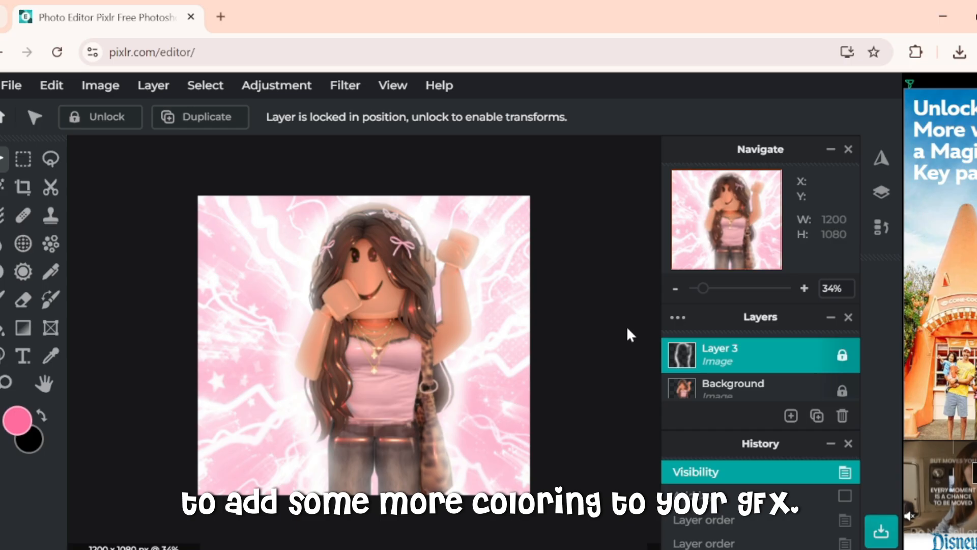
Add a new layer and move it down the stack to sit directly above the pink Layer 2.
{"action": "left_click", "coordinate": [152, 89]}
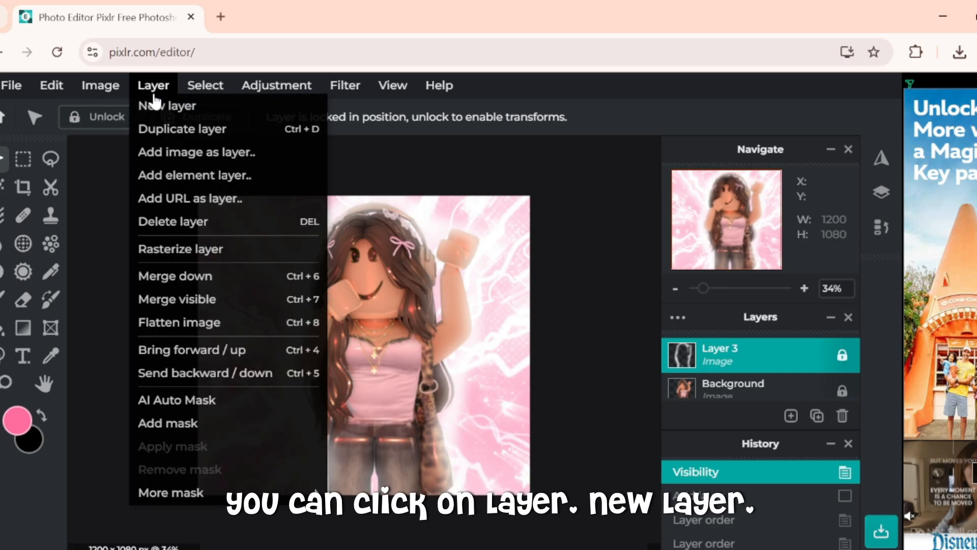
{"action": "left_click", "coordinate": [155, 107]}
{"action": "left_click_drag", "start_coordinate": [768, 353], "coordinate": [742, 391]}
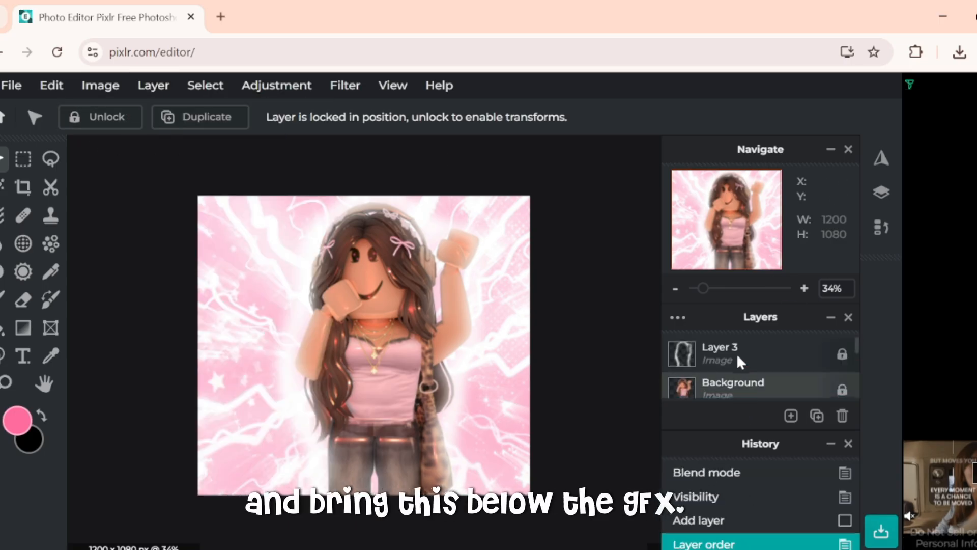
{"action": "scroll", "coordinate": [737, 356], "scroll_direction": "down", "scroll_amount": 1}
{"action": "left_click_drag", "start_coordinate": [736, 353], "coordinate": [721, 410]}
{"action": "left_click_drag", "start_coordinate": [721, 359], "coordinate": [722, 395]}
{"action": "scroll", "coordinate": [720, 376], "scroll_direction": "down", "scroll_amount": 1}
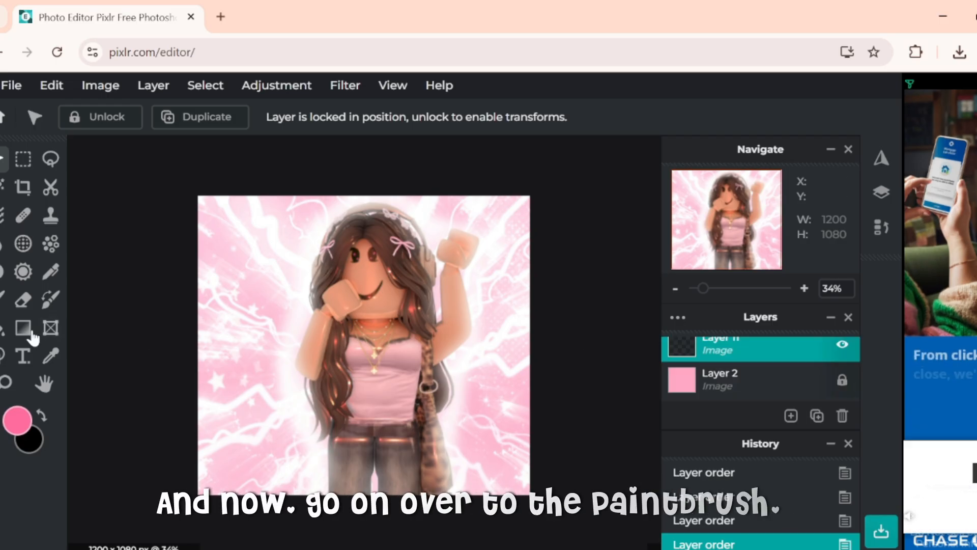
Paint soft pink #FF6CA2 color around the character on Layer 11 with the 340 px Brush.
{"action": "left_click", "coordinate": [4, 297]}
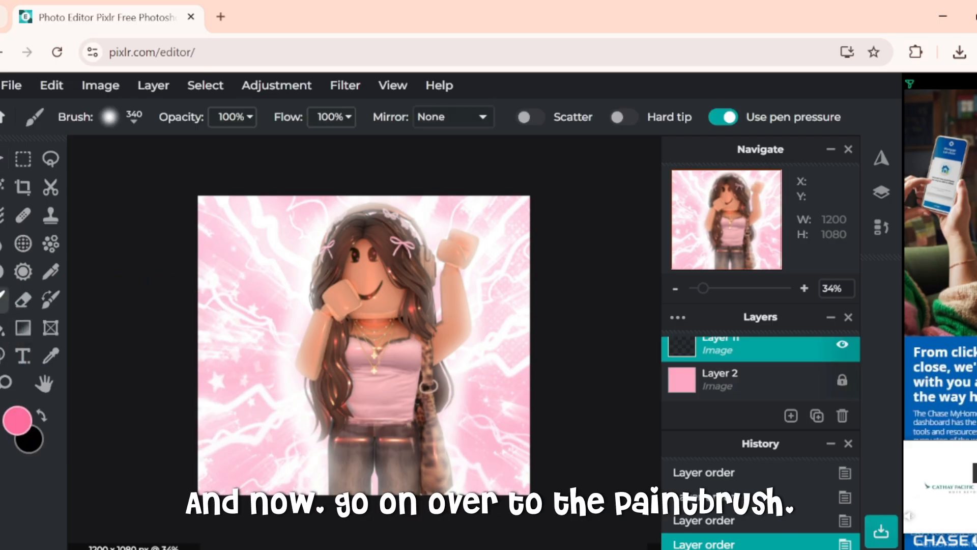
{"action": "left_click", "coordinate": [17, 419]}
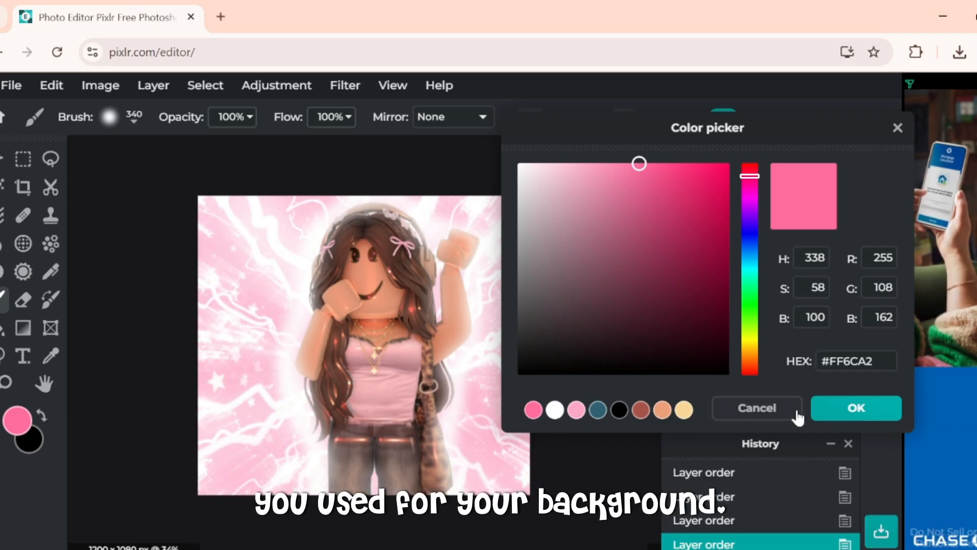
{"action": "left_click", "coordinate": [758, 410]}
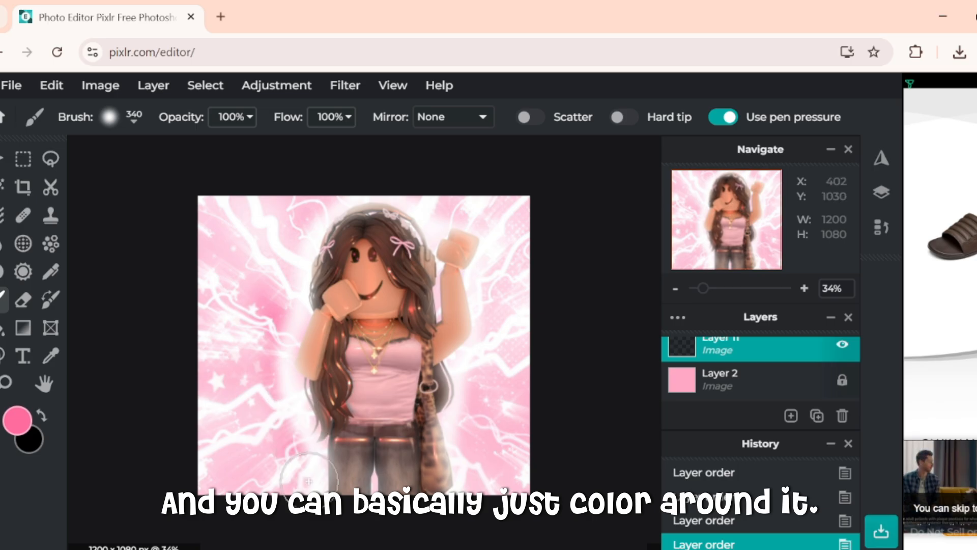
{"action": "left_click_drag", "start_coordinate": [308, 478], "coordinate": [474, 387]}
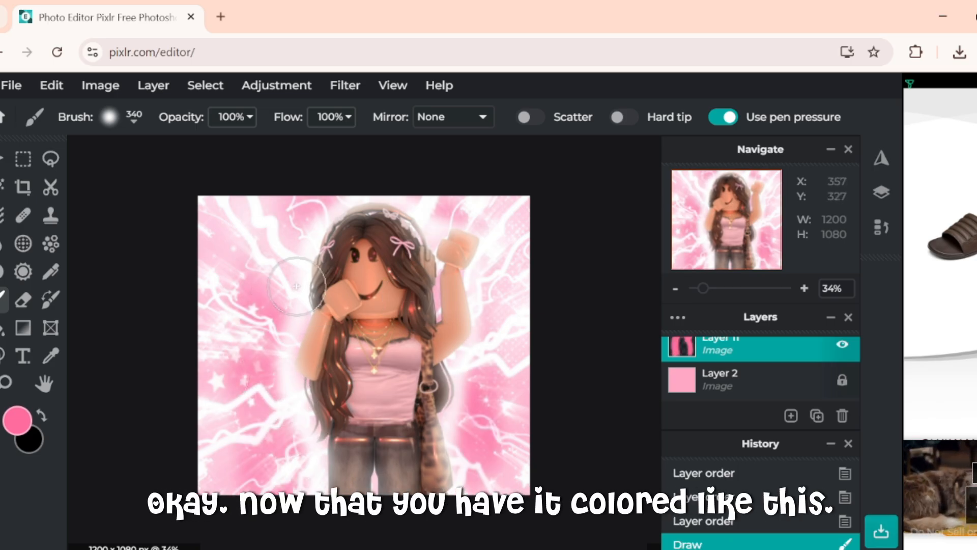
Apply the Blur filter to the painted pink color on Layer 11.
{"action": "left_click", "coordinate": [348, 93]}
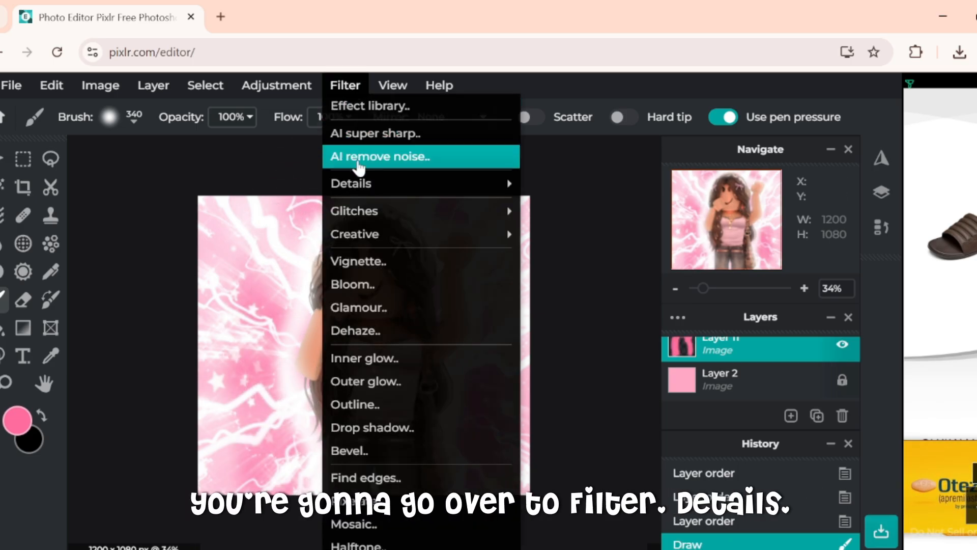
{"action": "mouse_move", "coordinate": [489, 185]}
{"action": "left_click", "coordinate": [585, 227]}
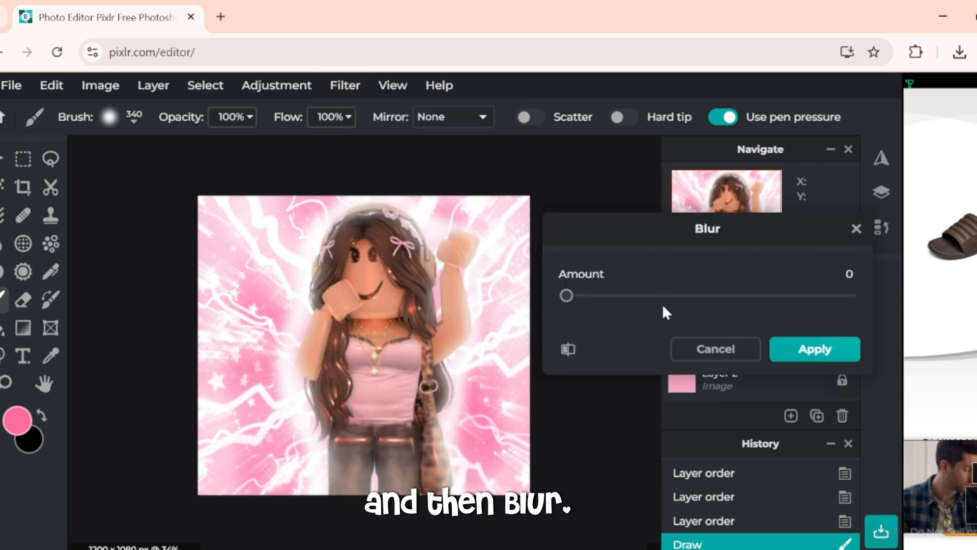
{"action": "left_click", "coordinate": [810, 348]}
Open the Motion blur filter for Layer 11.
{"action": "left_click", "coordinate": [345, 85]}
{"action": "mouse_move", "coordinate": [407, 182]}
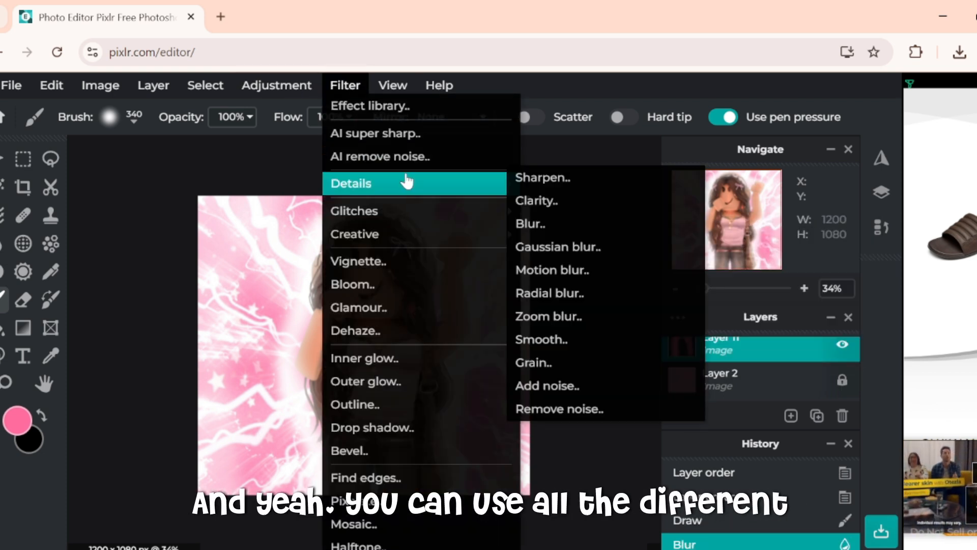
{"action": "left_click", "coordinate": [586, 271]}
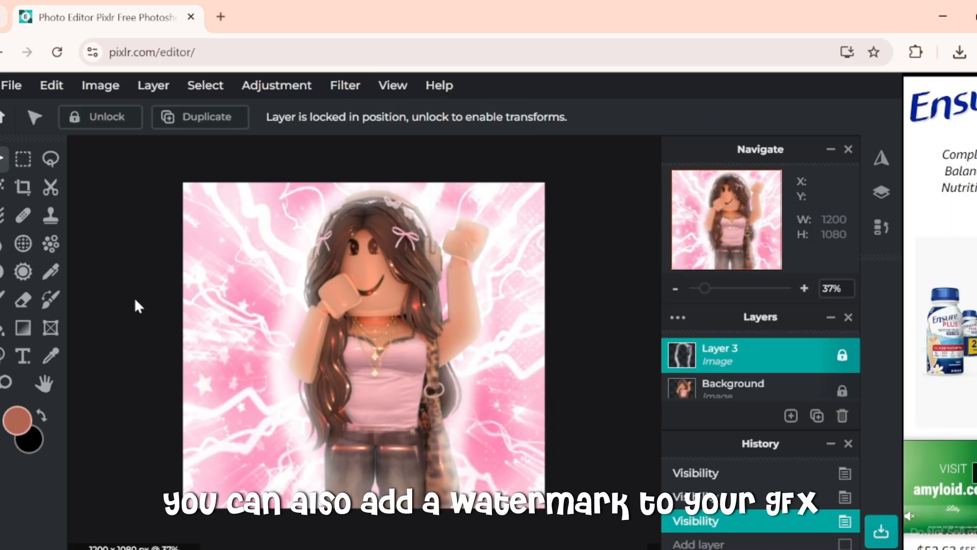
Add a text layer with the watermark text "aurlique".
{"action": "left_click", "coordinate": [23, 357]}
{"action": "left_click", "coordinate": [396, 304]}
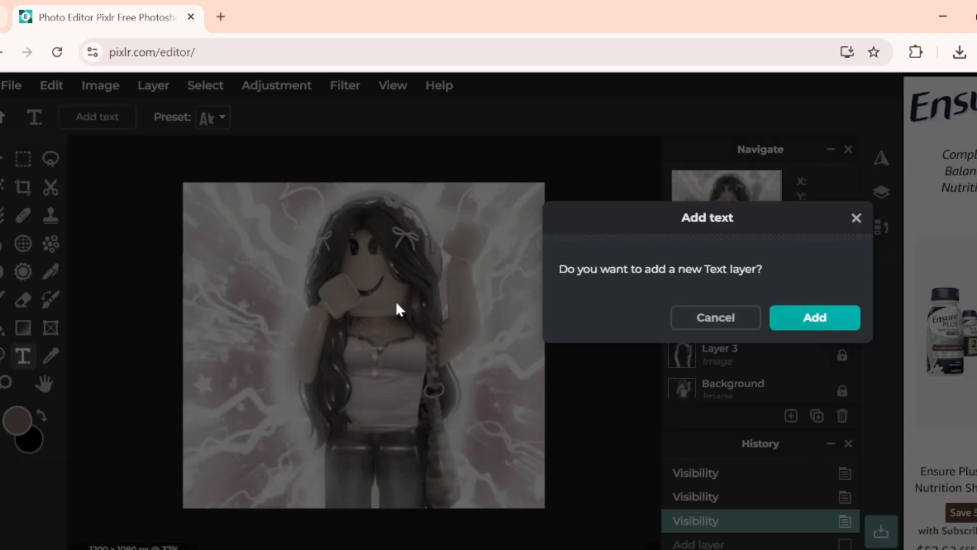
{"action": "left_click", "coordinate": [815, 317]}
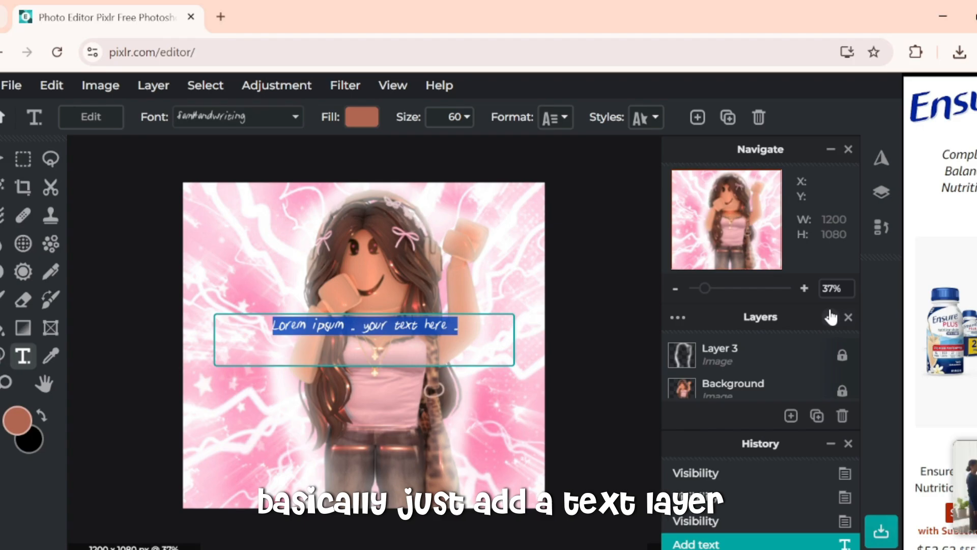
{"action": "type", "text": "antique"}
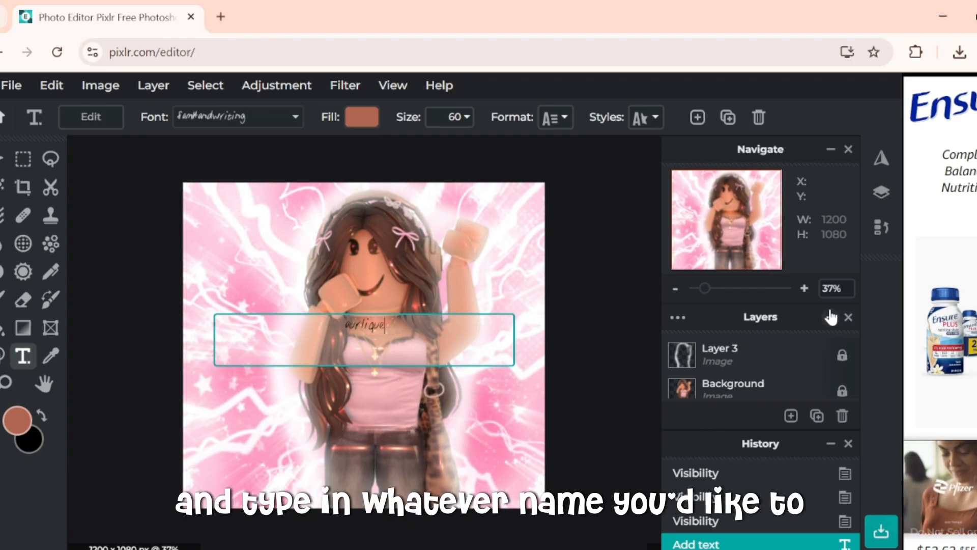
{"action": "left_click", "coordinate": [458, 237]}
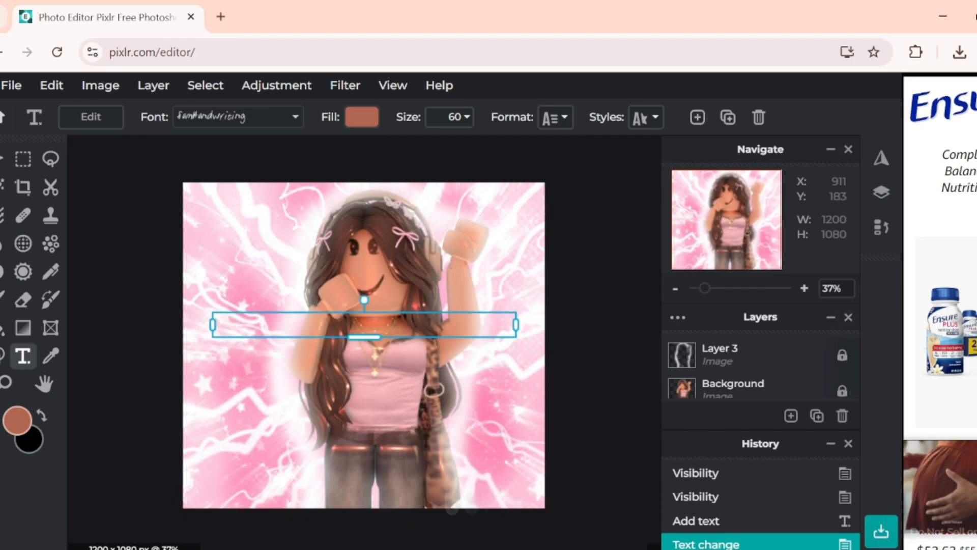
Move the watermark text layer up the stack to sit above the character's Background layer, directly below Layer 3.
{"action": "scroll", "coordinate": [768, 364], "scroll_direction": "down", "scroll_amount": 4}
{"action": "scroll", "coordinate": [769, 365], "scroll_direction": "up", "scroll_amount": 2}
{"action": "scroll", "coordinate": [768, 364], "scroll_direction": "down", "scroll_amount": 2}
{"action": "left_click_drag", "start_coordinate": [735, 353], "coordinate": [728, 293]}
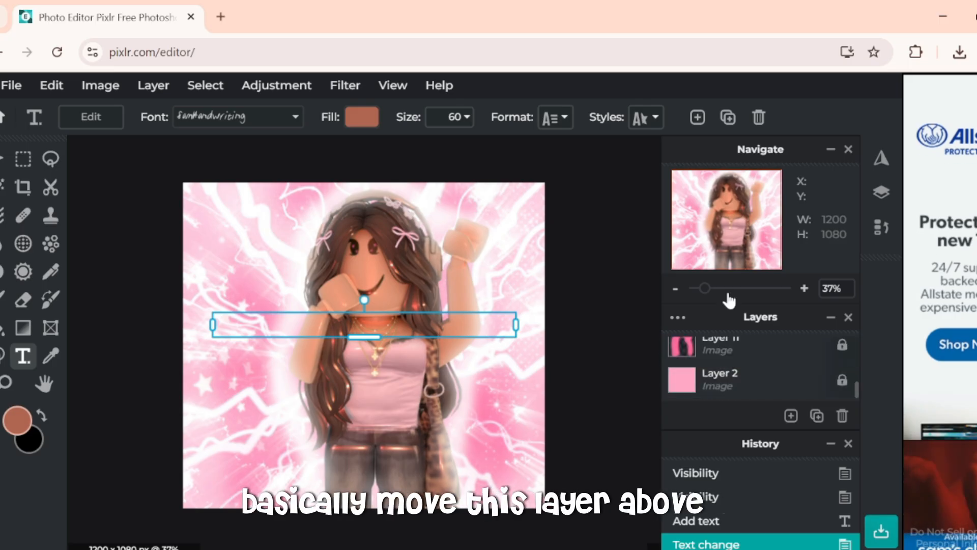
{"action": "scroll", "coordinate": [739, 367], "scroll_direction": "up", "scroll_amount": 3}
{"action": "left_click_drag", "start_coordinate": [729, 391], "coordinate": [723, 348]}
{"action": "scroll", "coordinate": [727, 361], "scroll_direction": "up", "scroll_amount": 2}
{"action": "left_click_drag", "start_coordinate": [728, 387], "coordinate": [729, 390]}
Set the watermark text's font to Better Together and change its fill color to white.
{"action": "left_click", "coordinate": [219, 116]}
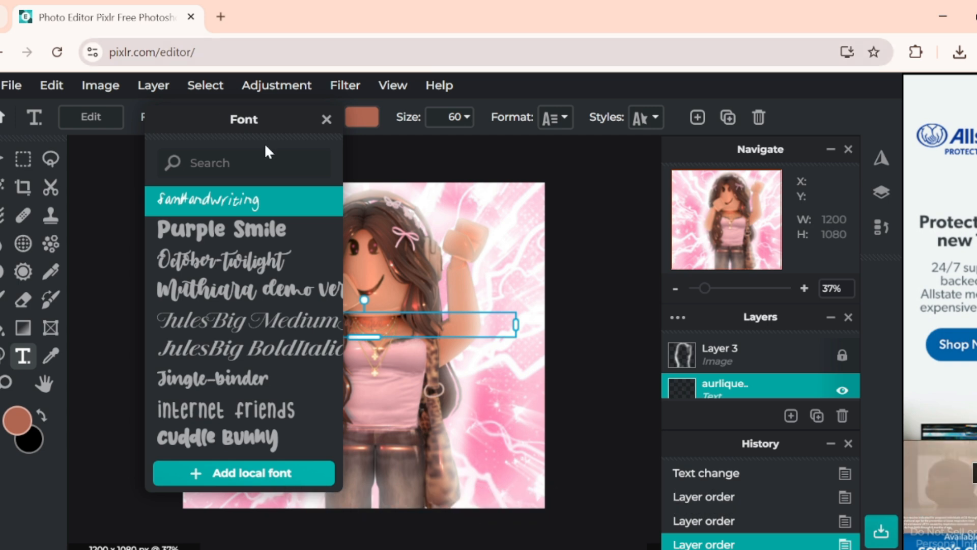
{"action": "left_click", "coordinate": [210, 297]}
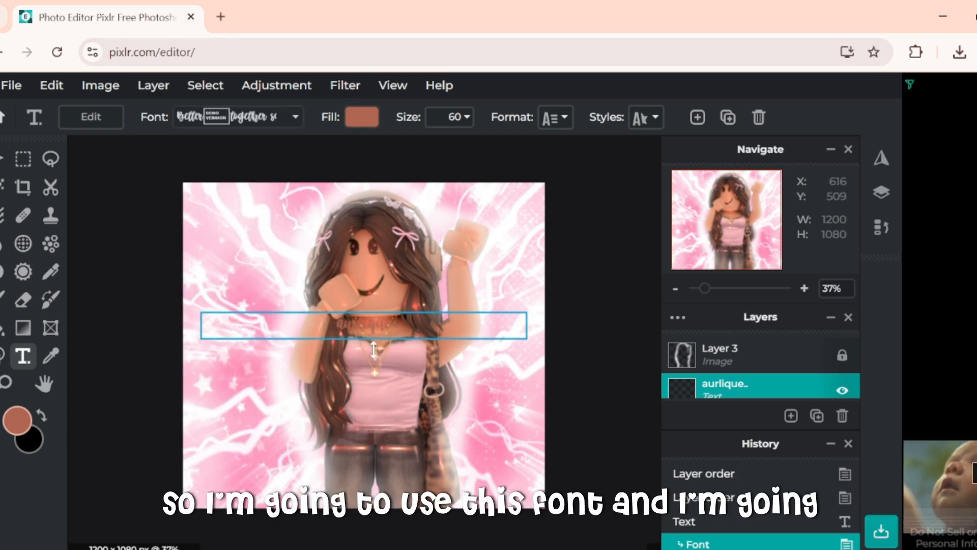
{"action": "left_click", "coordinate": [360, 125]}
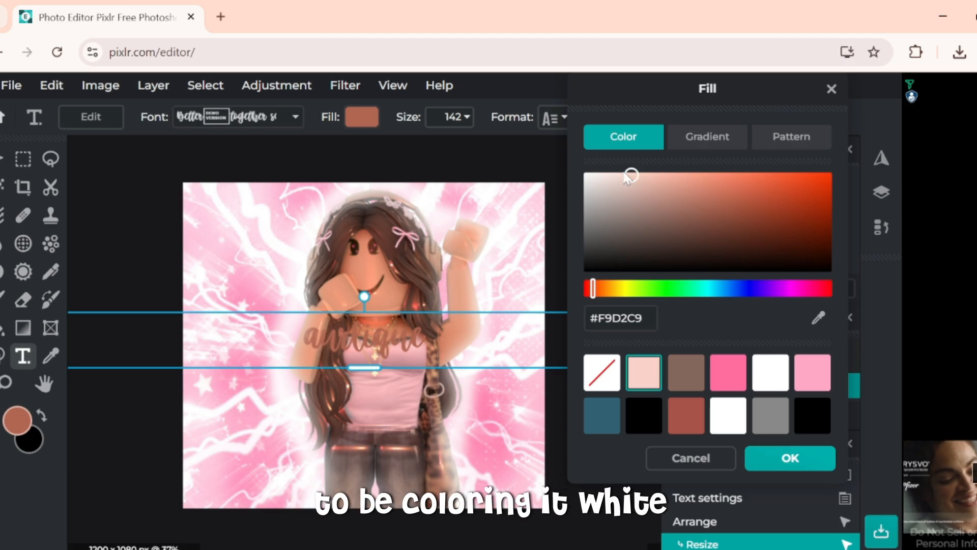
{"action": "left_click_drag", "start_coordinate": [629, 176], "coordinate": [584, 174]}
{"action": "left_click", "coordinate": [781, 458]}
Shrink the watermark to size 78 beside the character's chin and reduce its layer opacity.
{"action": "left_click_drag", "start_coordinate": [368, 366], "coordinate": [420, 300]}
{"action": "scroll", "coordinate": [724, 364], "scroll_direction": "down", "scroll_amount": 1}
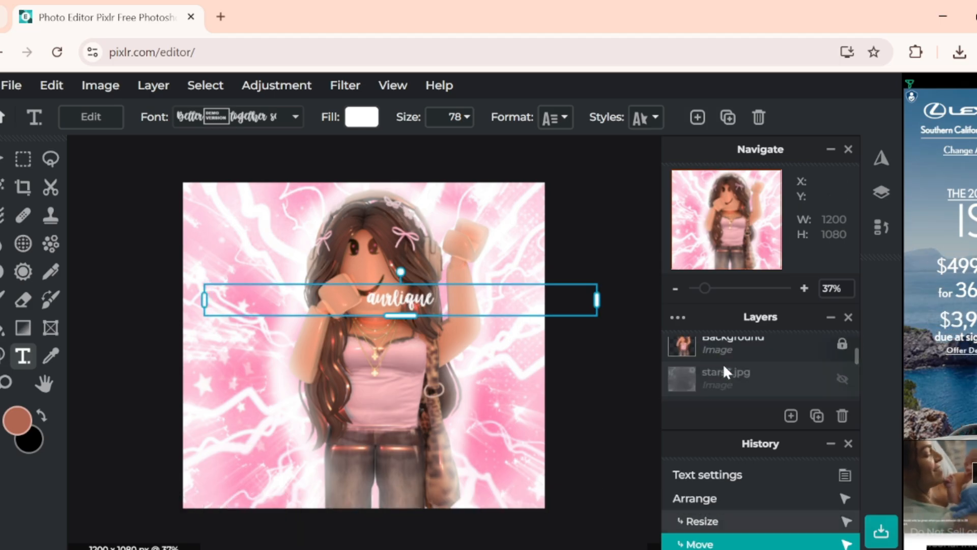
{"action": "scroll", "coordinate": [713, 382], "scroll_direction": "up", "scroll_amount": 1}
{"action": "left_click", "coordinate": [698, 390]}
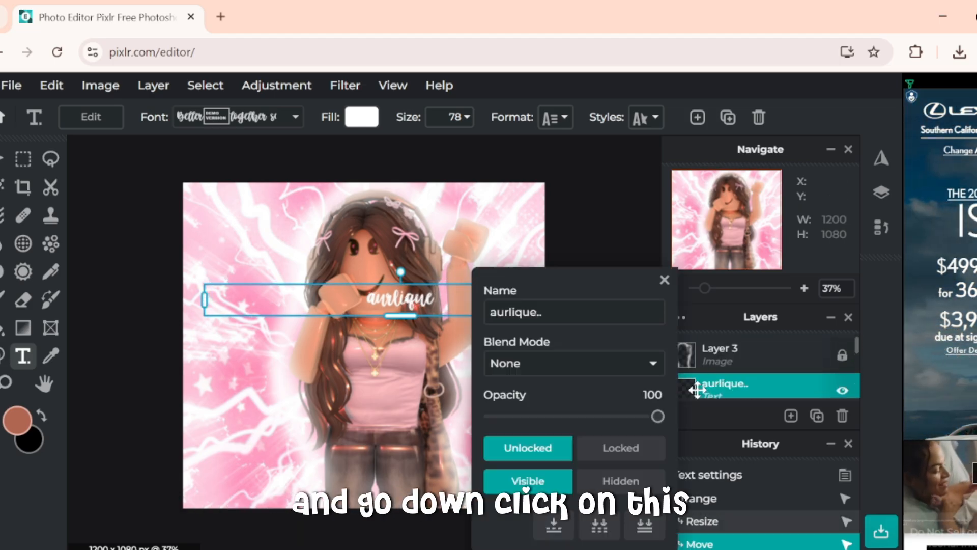
{"action": "left_click_drag", "start_coordinate": [620, 418], "coordinate": [595, 402]}
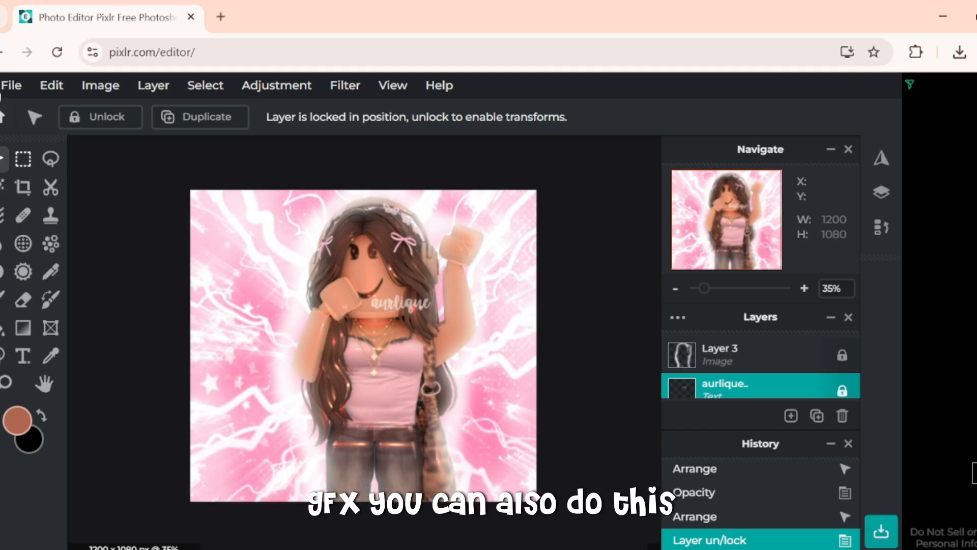
Save the watermarked image as a high-quality JPG in the Downloads folder.
{"action": "left_click", "coordinate": [12, 86]}
{"action": "left_click", "coordinate": [17, 224]}
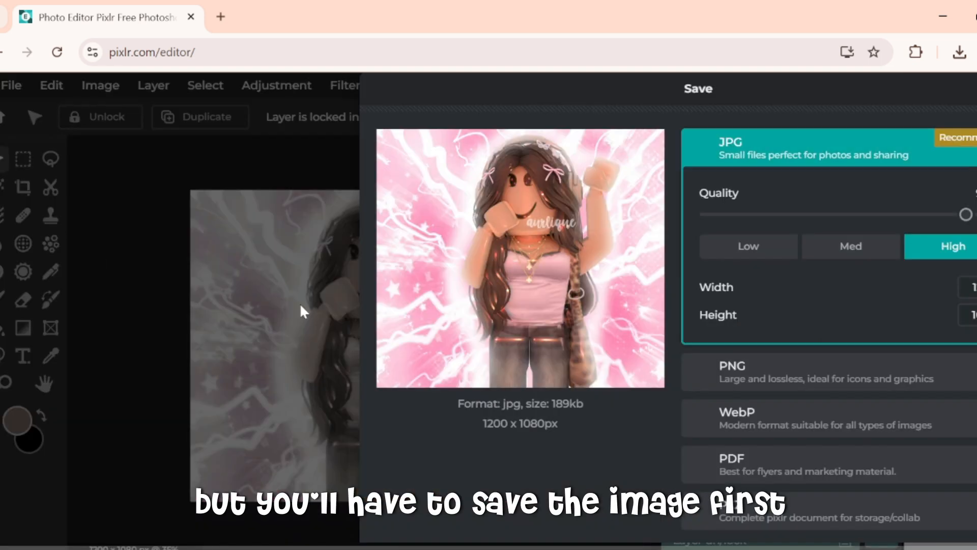
{"action": "scroll", "coordinate": [636, 414], "scroll_direction": "down", "scroll_amount": 1}
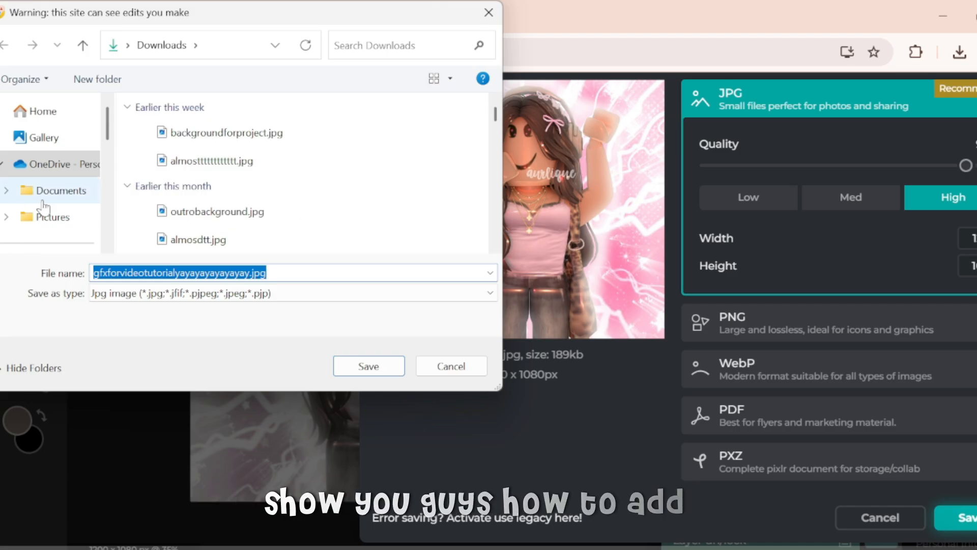
{"action": "scroll", "coordinate": [40, 205], "scroll_direction": "down", "scroll_amount": 2}
{"action": "left_click", "coordinate": [48, 106]}
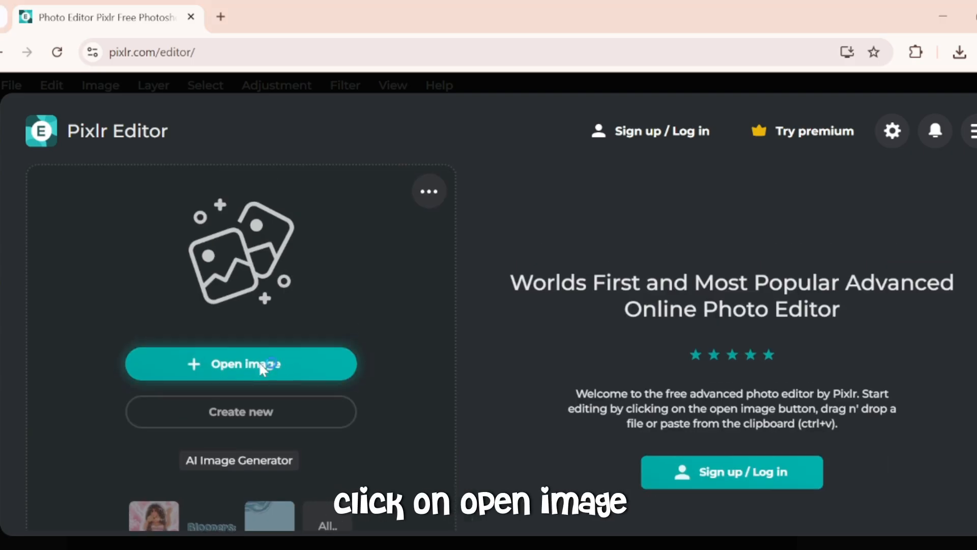
Open the saved GFX image from the Downloads folder as a new project.
{"action": "left_click", "coordinate": [264, 362]}
{"action": "scroll", "coordinate": [44, 193], "scroll_direction": "down", "scroll_amount": 2}
{"action": "left_click", "coordinate": [40, 213]}
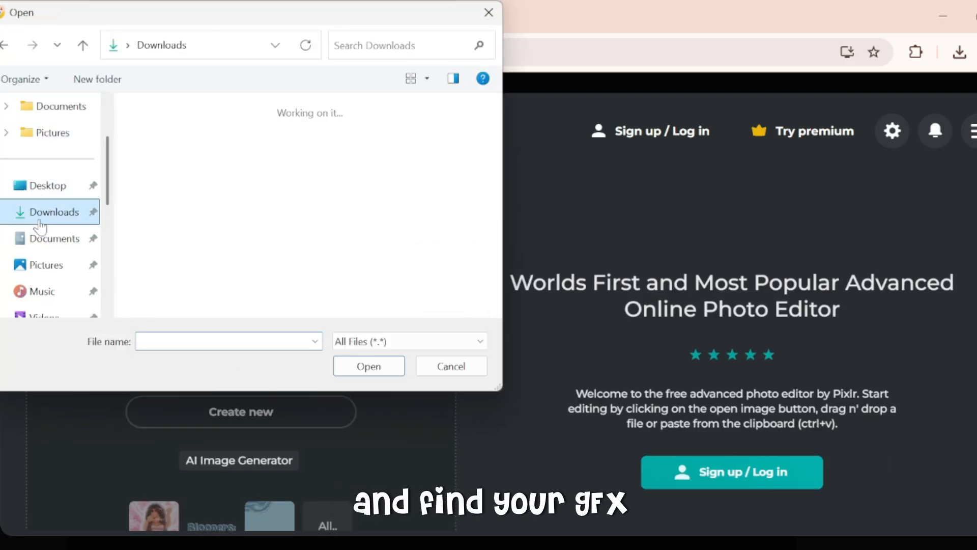
{"action": "left_click", "coordinate": [212, 134]}
{"action": "left_click", "coordinate": [379, 368]}
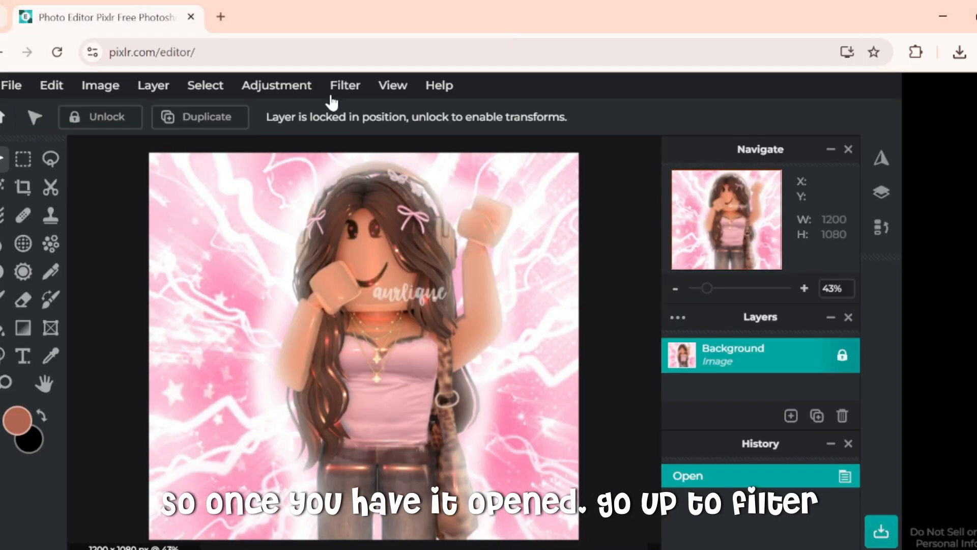
Apply a white Inner glow of about 50 px with 50% feather and 100% opacity to the flattened GFX.
{"action": "left_click", "coordinate": [337, 87]}
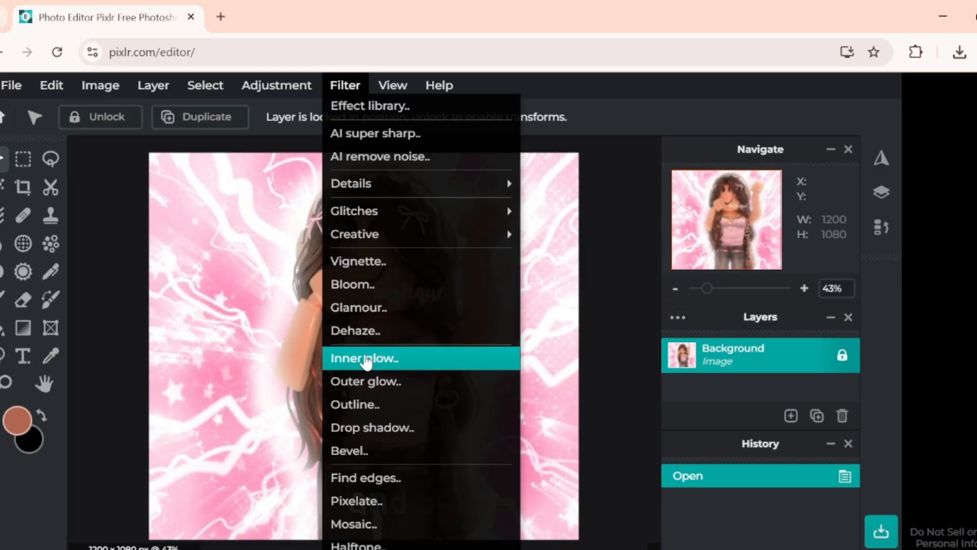
{"action": "left_click", "coordinate": [380, 354]}
{"action": "left_click_drag", "start_coordinate": [401, 284], "coordinate": [462, 263]}
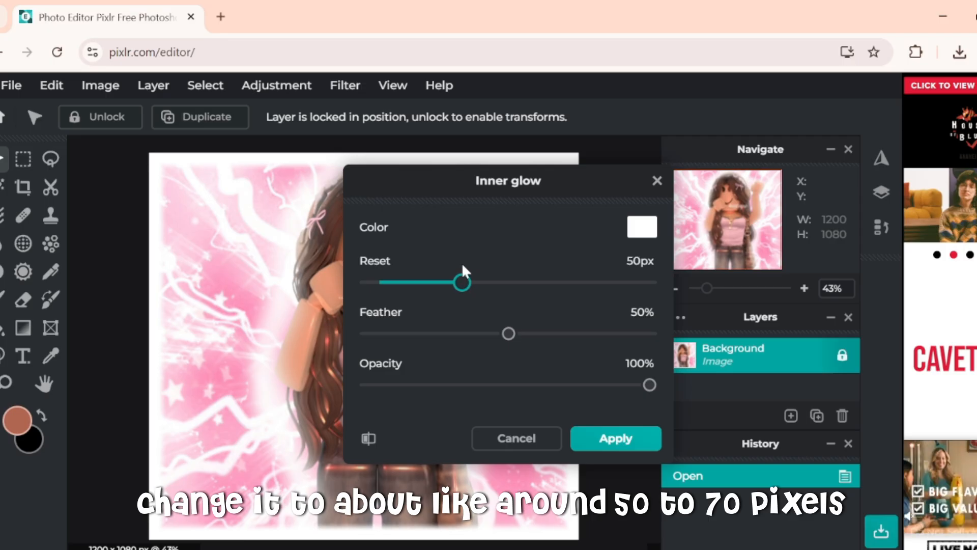
{"action": "left_click", "coordinate": [636, 234]}
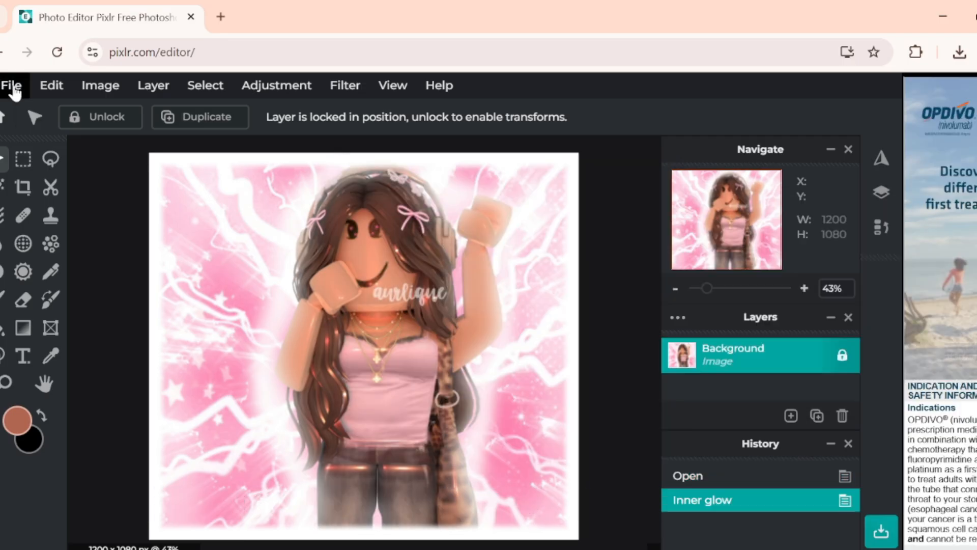
Save the finished GFX with the glowing border as a high-quality JPG.
{"action": "left_click", "coordinate": [12, 87]}
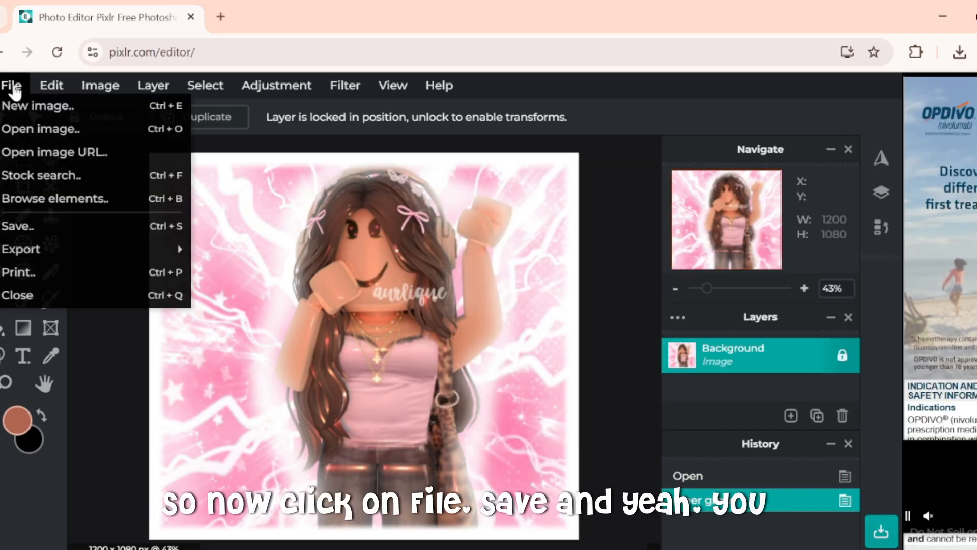
{"action": "left_click", "coordinate": [97, 234]}
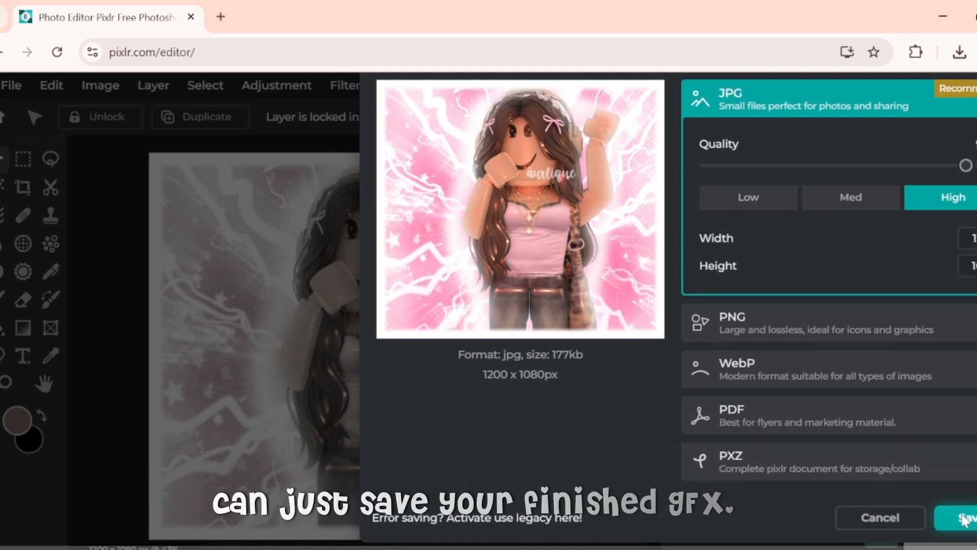